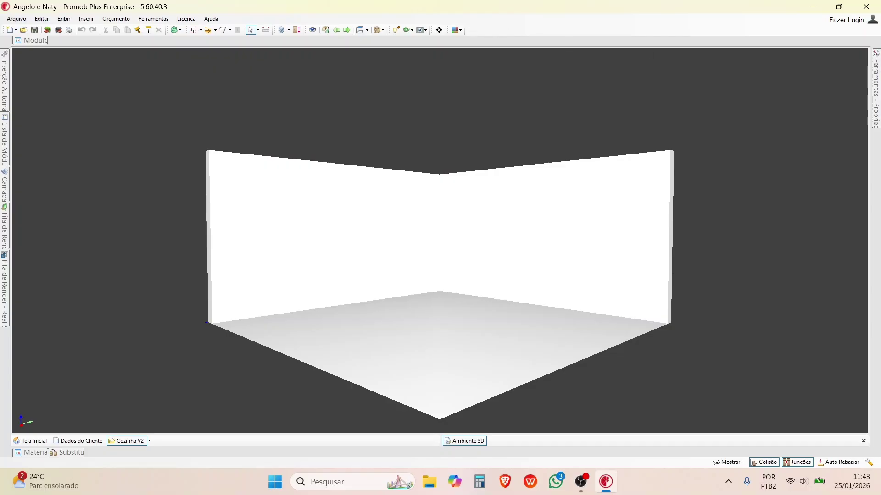
- Scatter several toolbars from the single row into separate rows of the toolbar area
mouse_move(877, 79)
drag(167, 29, 193, 54)
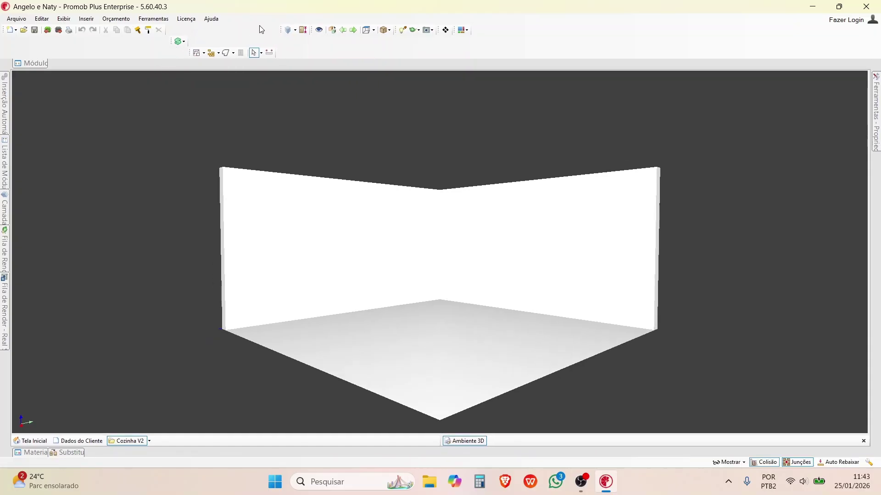
drag(281, 29, 97, 41)
drag(313, 30, 264, 80)
drag(395, 29, 321, 77)
drag(439, 29, 399, 88)
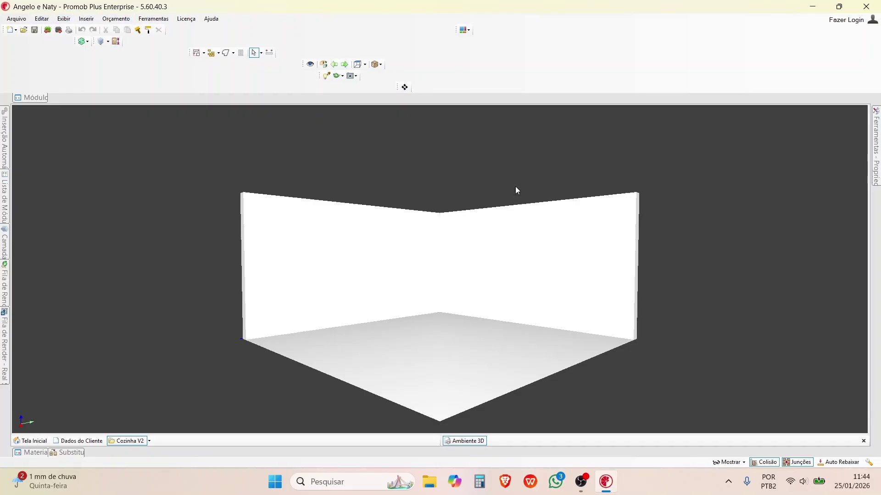
- Reset the interface to the default layout (Layout Padrão) and show the environment's dimension properties
click(64, 19)
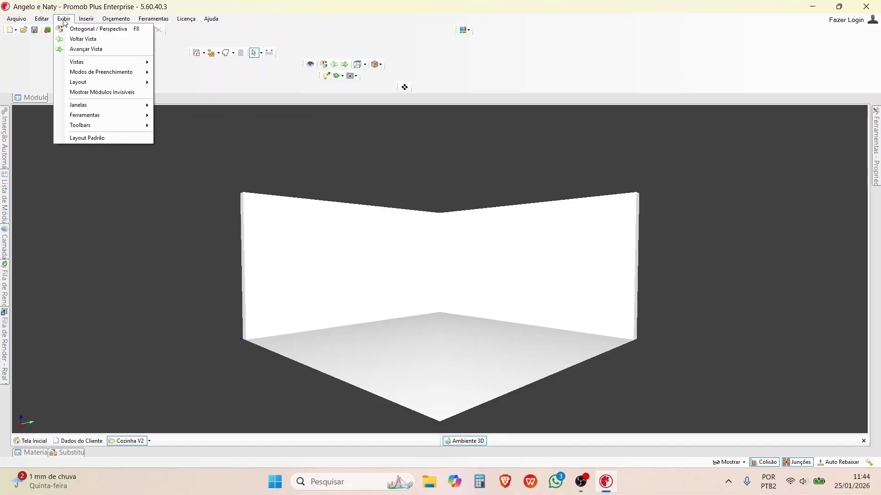
mouse_move(109, 109)
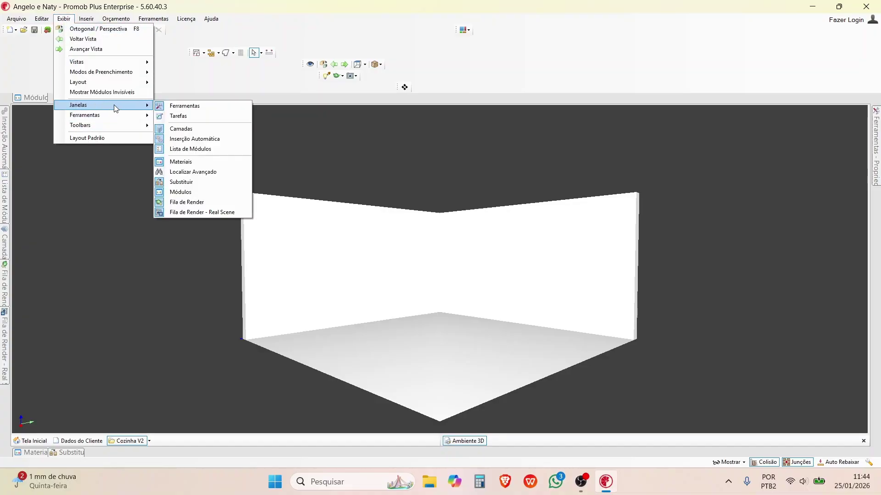
click(110, 135)
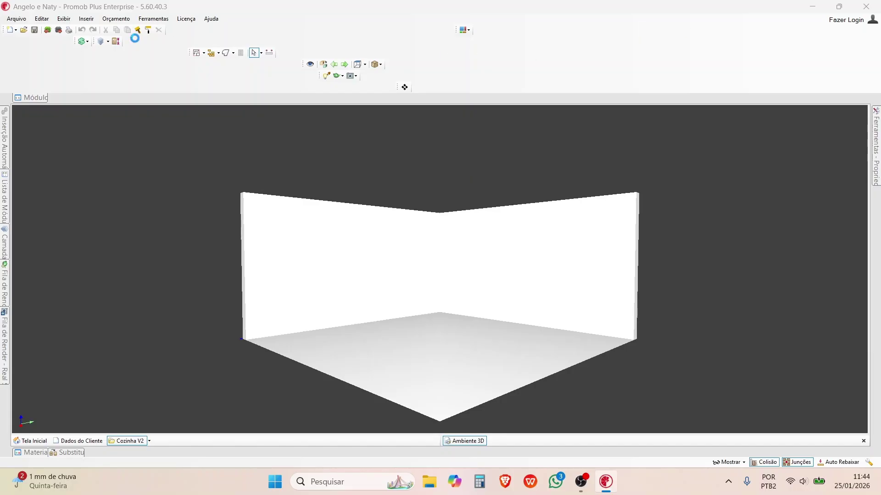
click(197, 53)
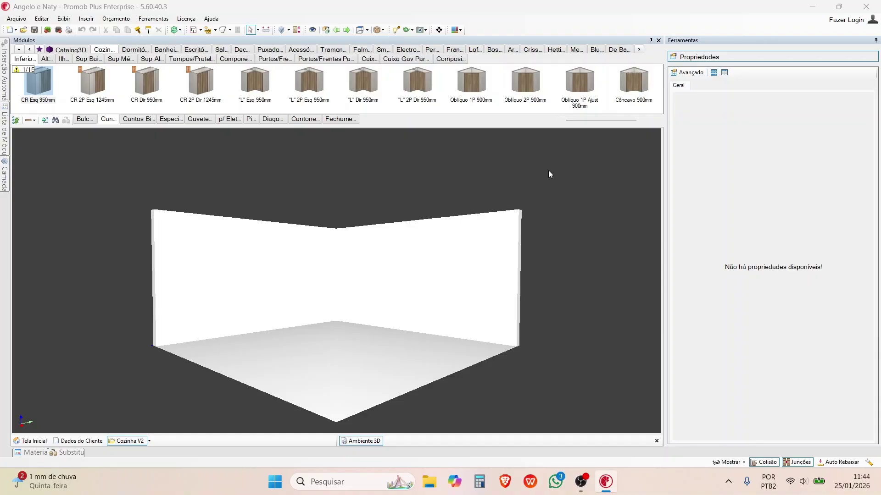
click(470, 172)
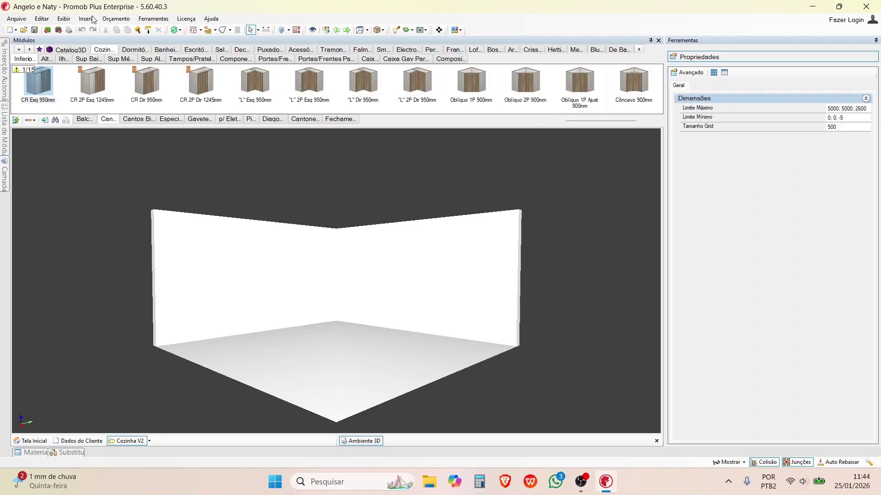
- Set the Ferramentas window to auto-hide and pin it open again
click(64, 18)
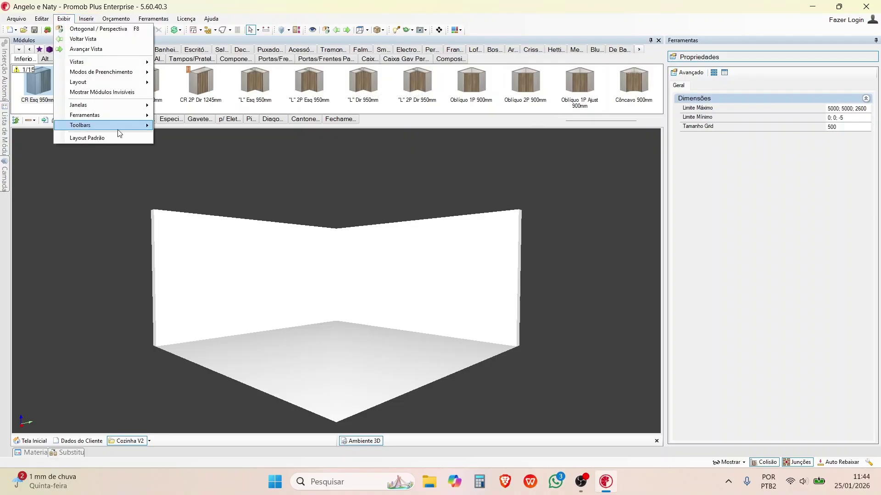
mouse_move(118, 131)
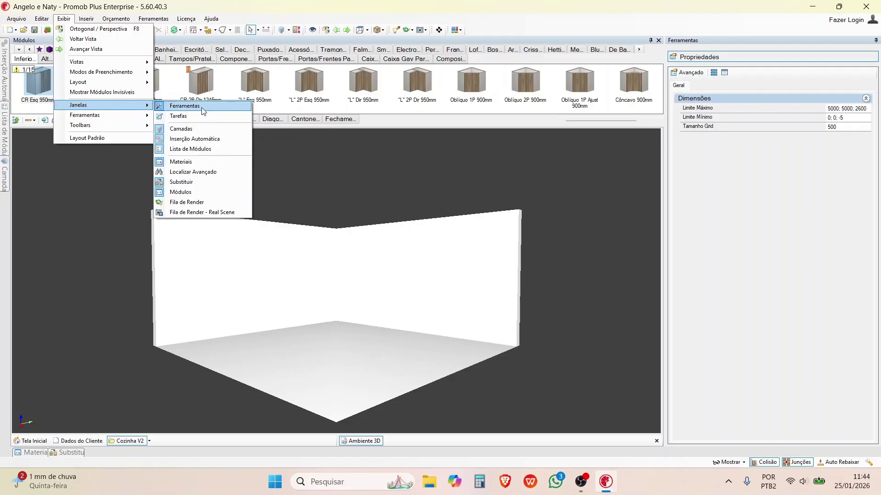
click(877, 41)
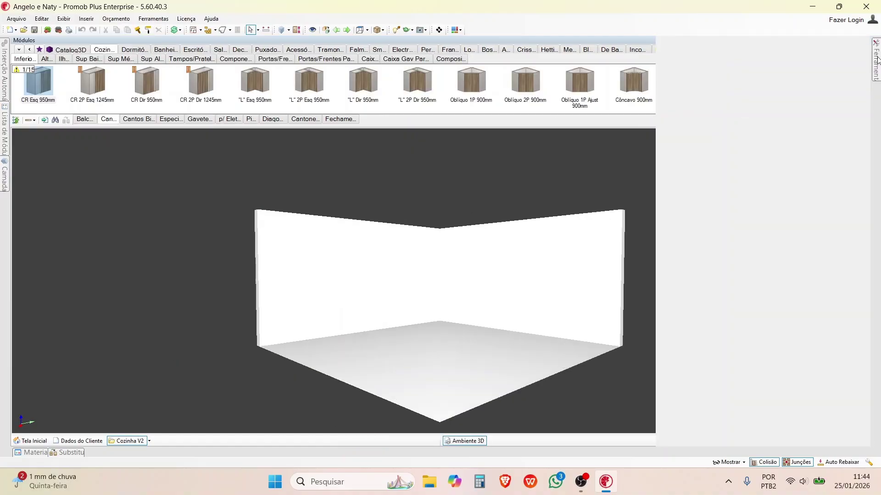
click(865, 40)
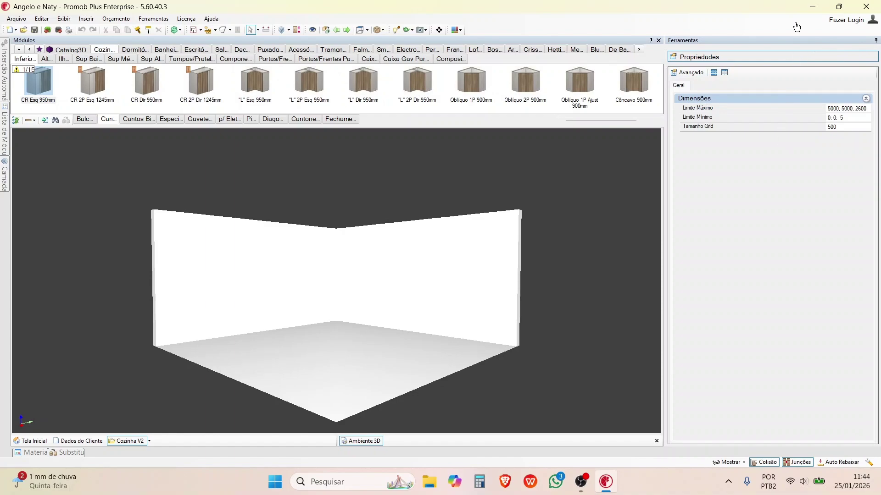
- Float the Ferramentas window over the 3D view and dock it beside the view, beneath the Módulos window
drag(808, 40, 618, 232)
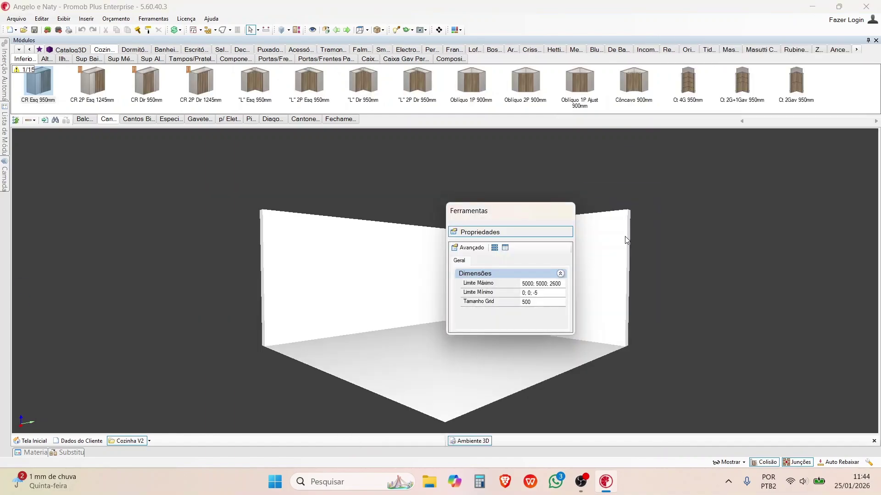
drag(501, 211, 869, 287)
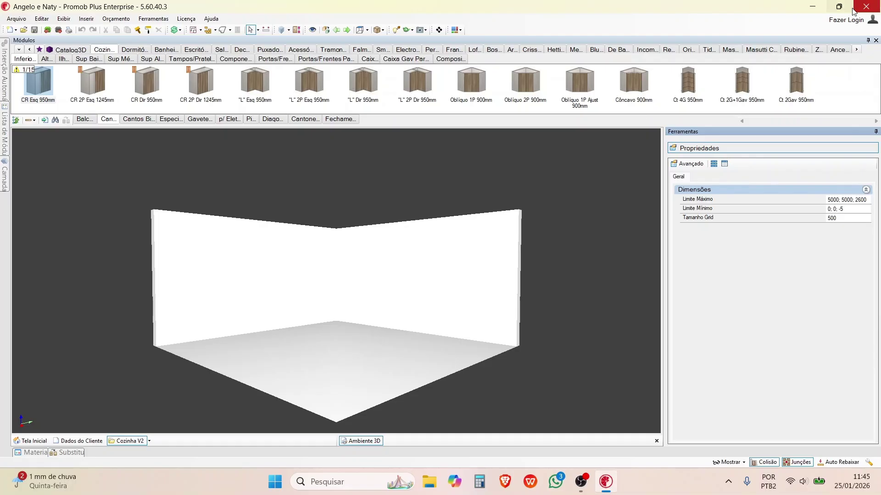
- Examine the list of displayable windows (Janelas) and compare its enabled entries with the windows around the workspace
click(64, 19)
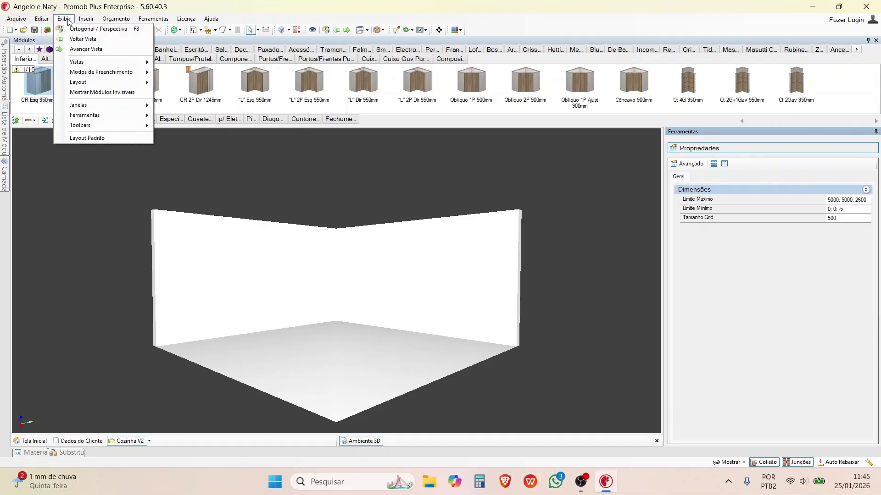
mouse_move(81, 105)
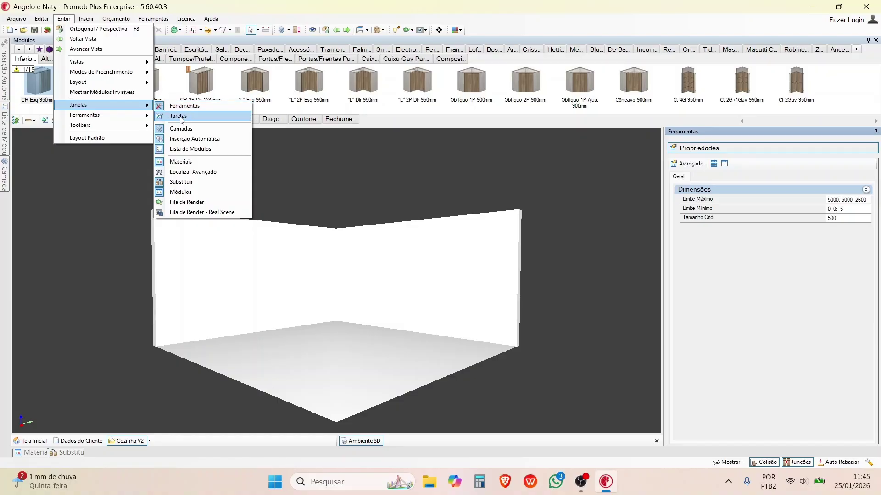
click(194, 139)
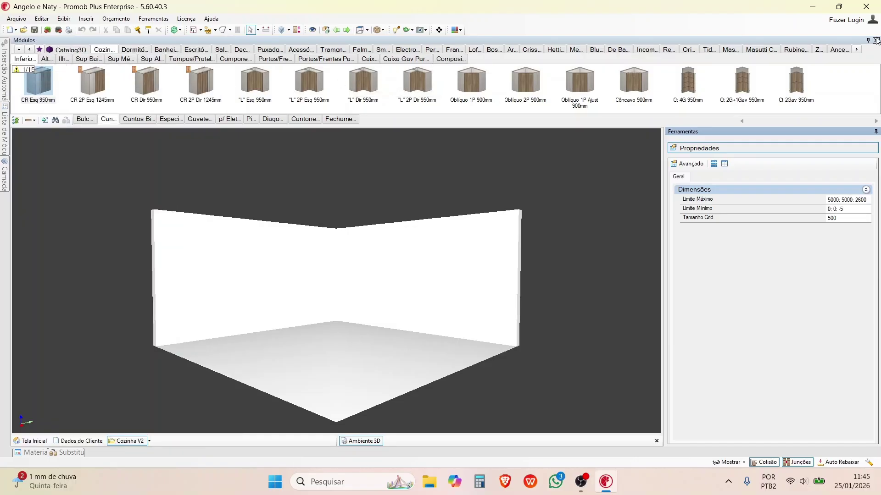
click(28, 453)
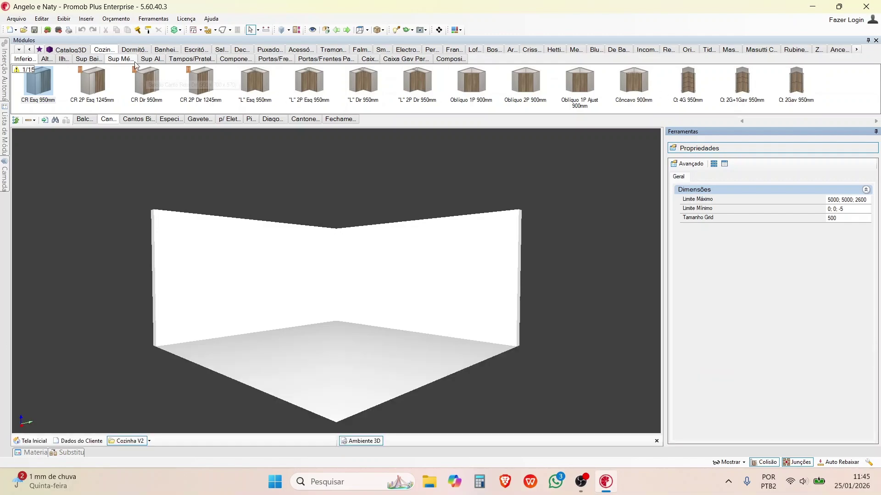
click(64, 18)
click(65, 22)
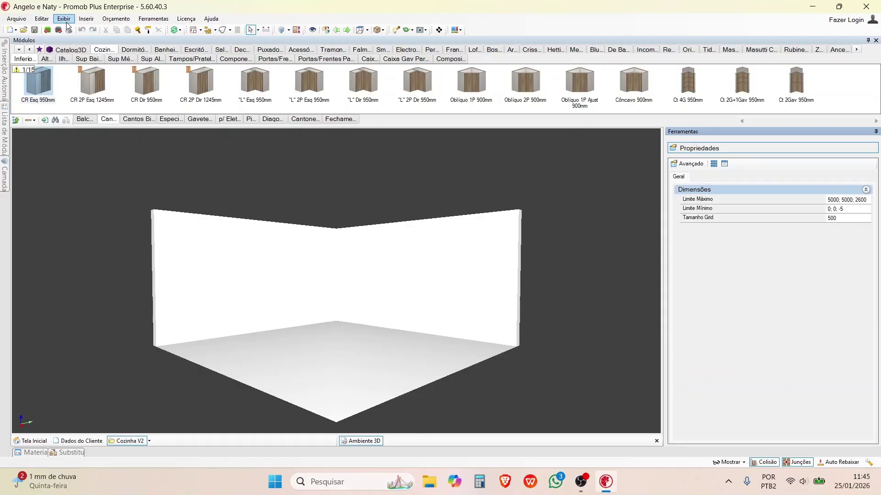
click(65, 22)
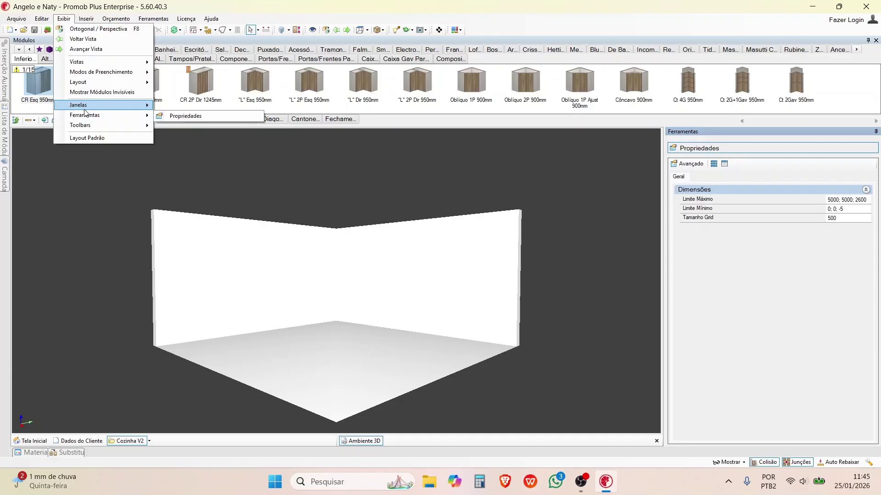
mouse_move(137, 107)
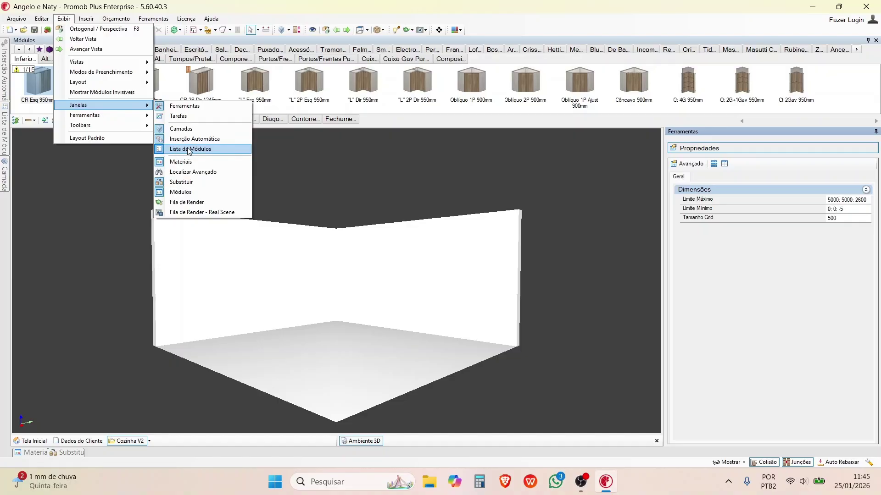
click(61, 19)
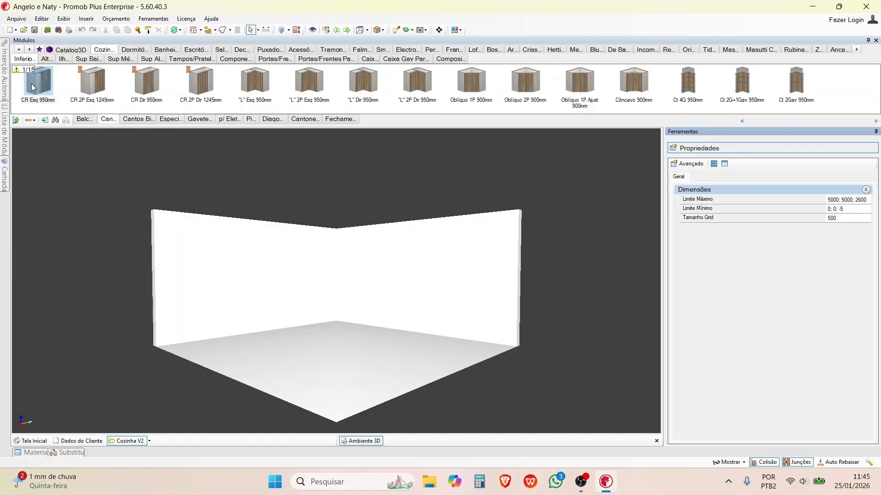
- Close the Módulos window and display it again from the list of windows
mouse_move(6, 146)
click(876, 41)
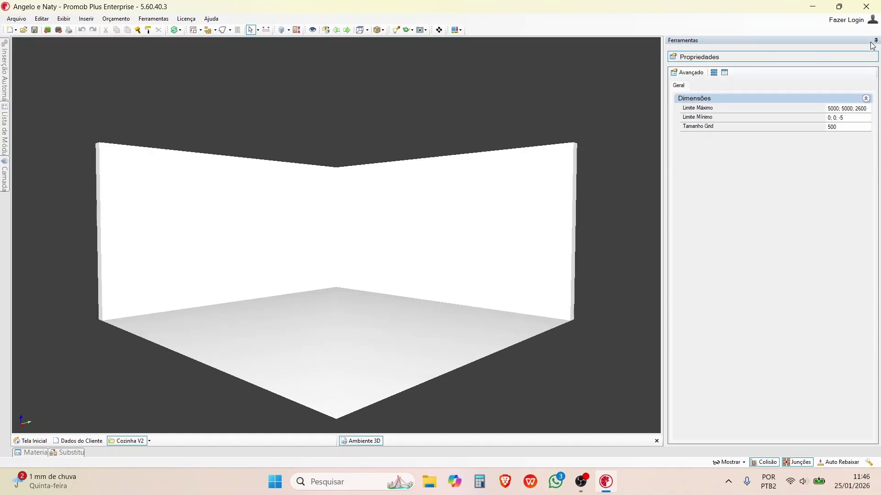
click(153, 19)
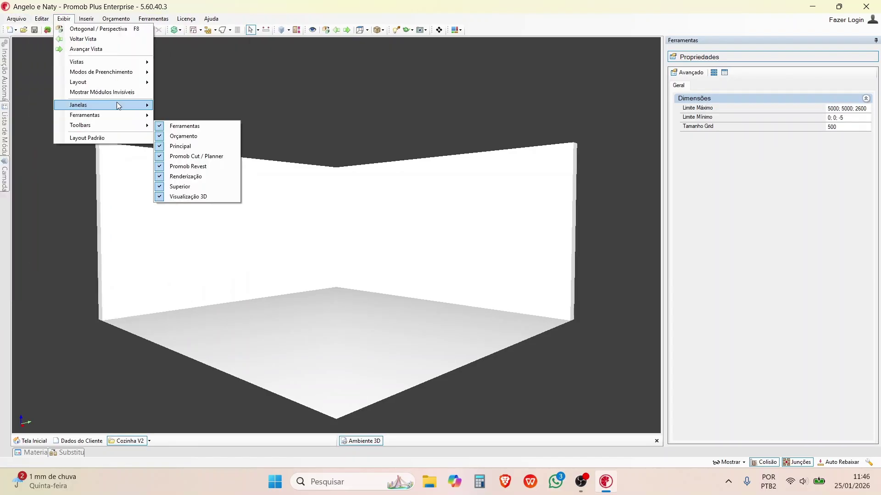
click(178, 193)
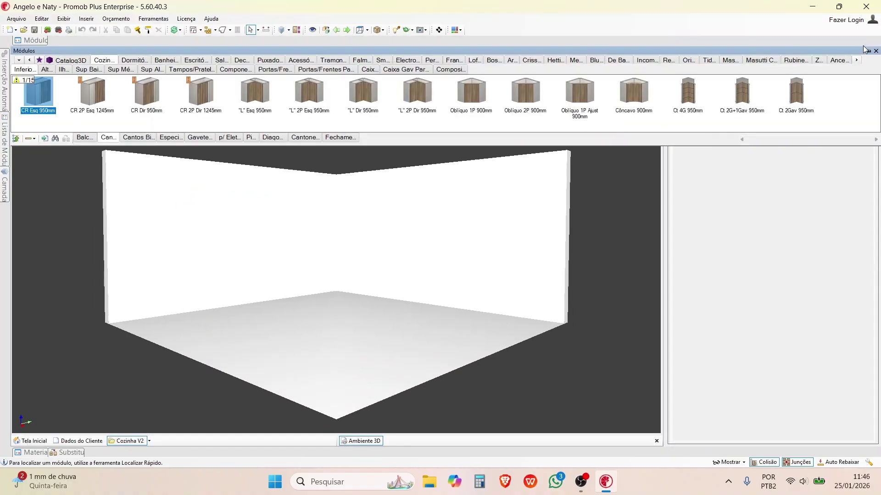
- Demonstrate pinning and auto-hiding on the Módulos and Ferramentas windows, leaving Módulos auto-hidden and Ferramentas pinned open
click(868, 51)
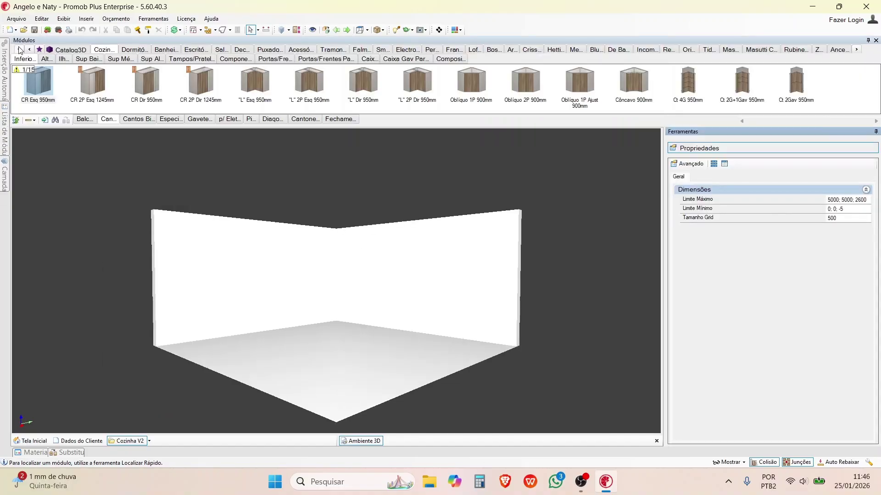
click(868, 40)
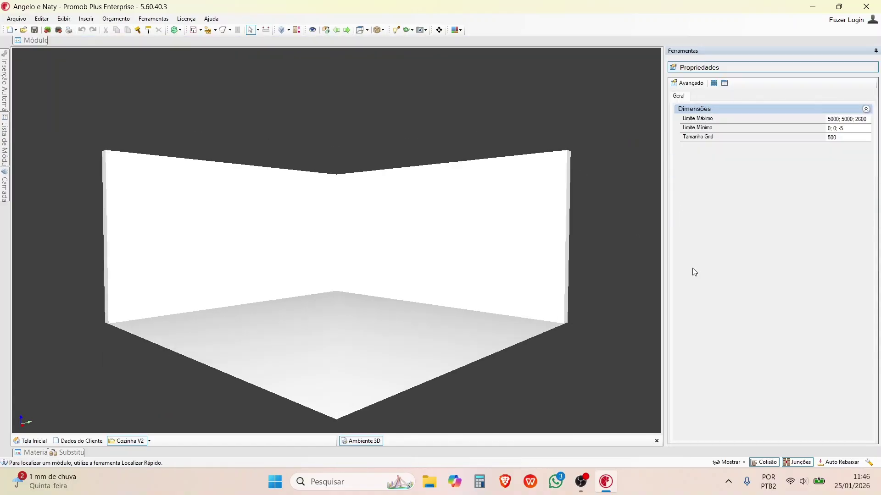
click(876, 51)
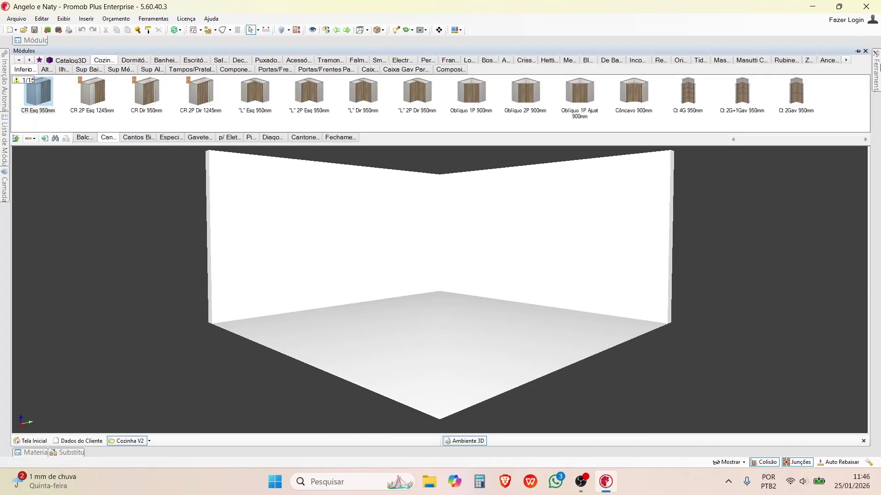
mouse_move(876, 57)
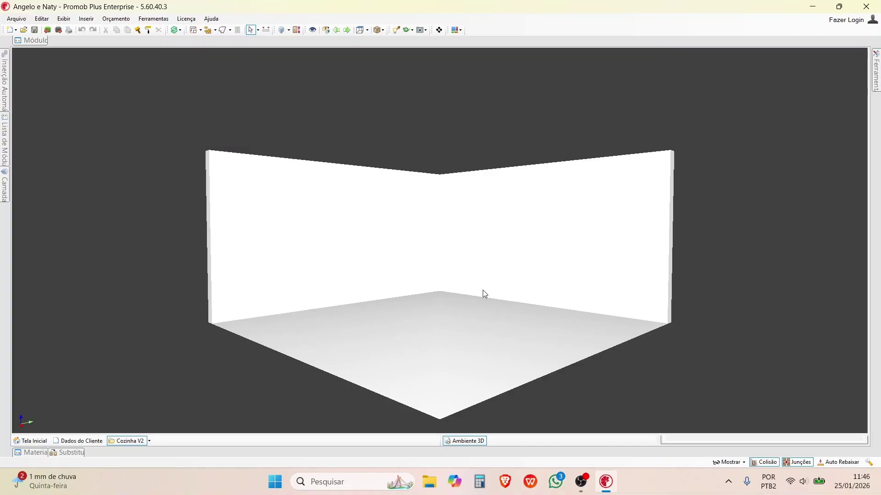
mouse_move(876, 78)
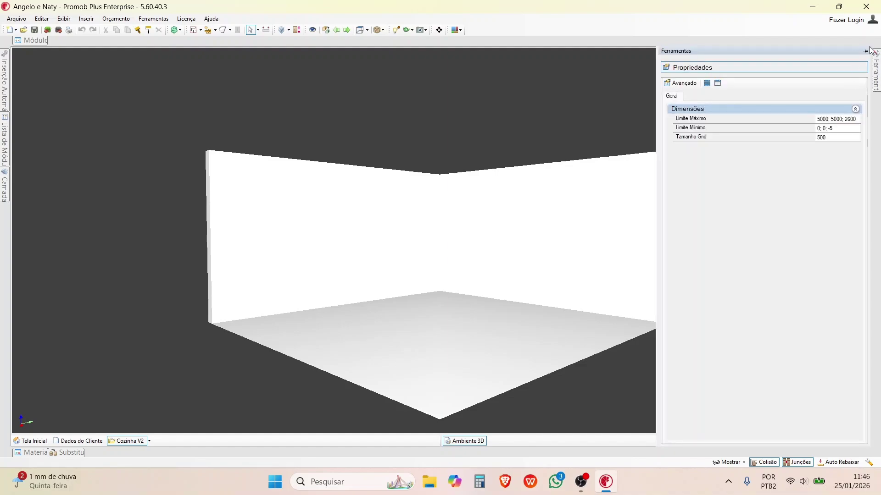
click(866, 52)
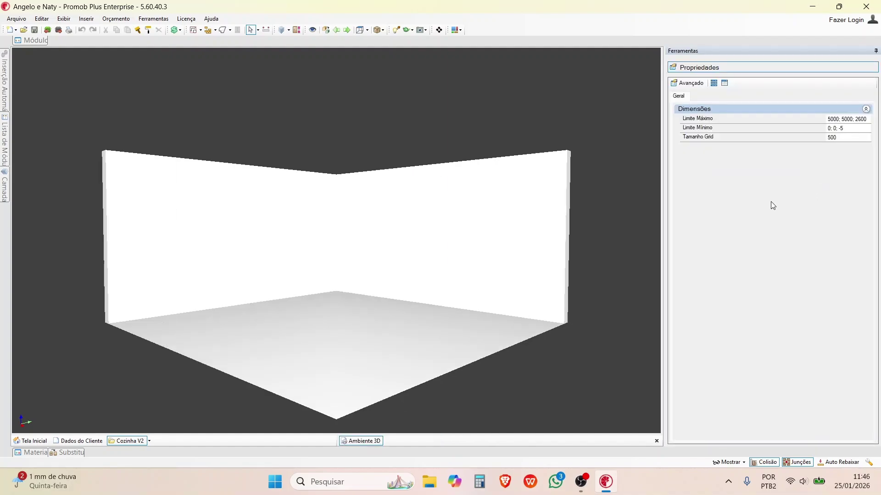
- Select the walls and the floor in turn to inspect their properties, with the advanced properties (Avançado) turned on
click(467, 230)
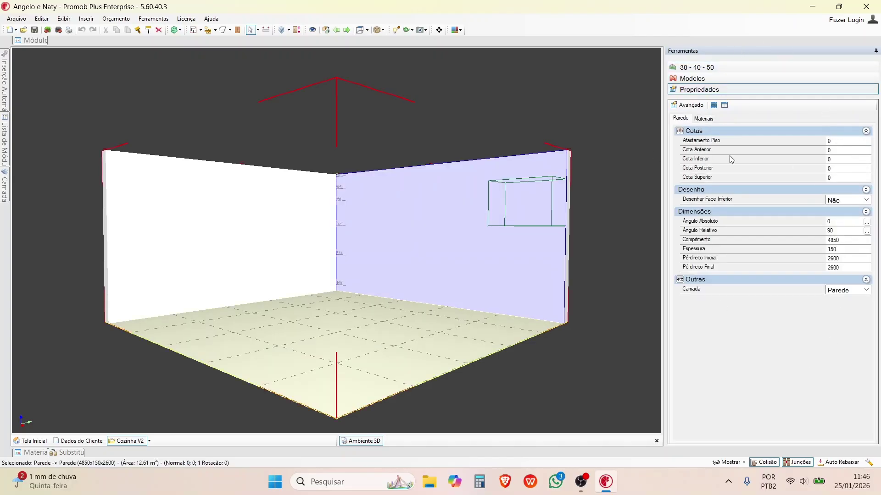
click(206, 294)
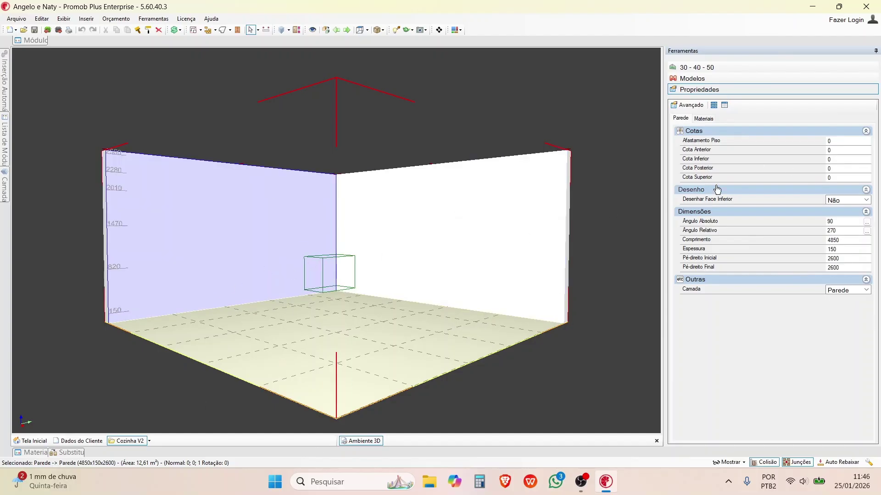
click(701, 110)
scroll(734, 184, down, 1)
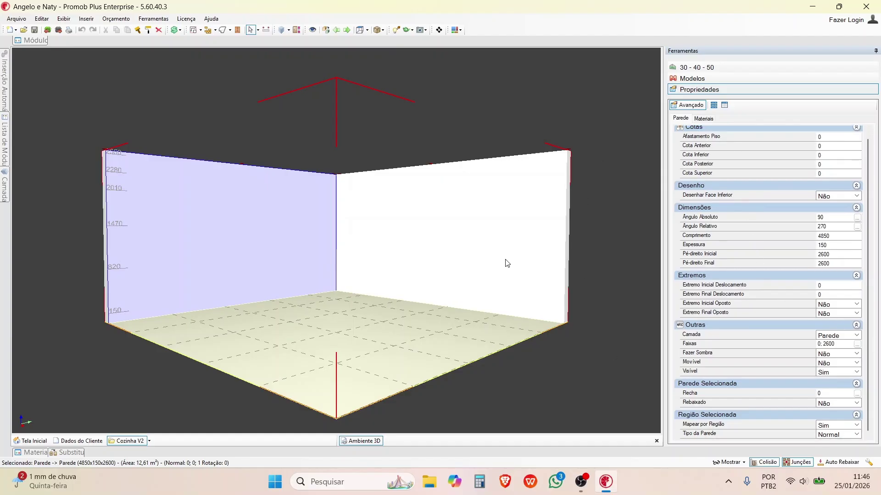
click(323, 375)
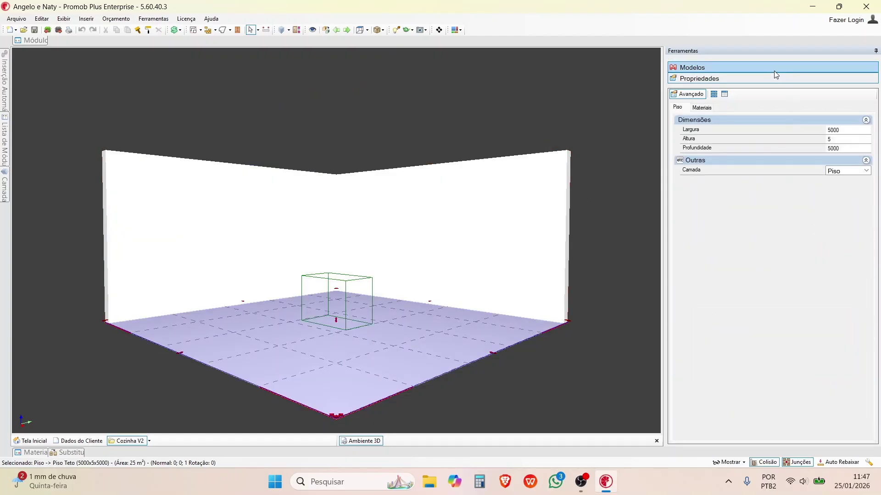
click(491, 235)
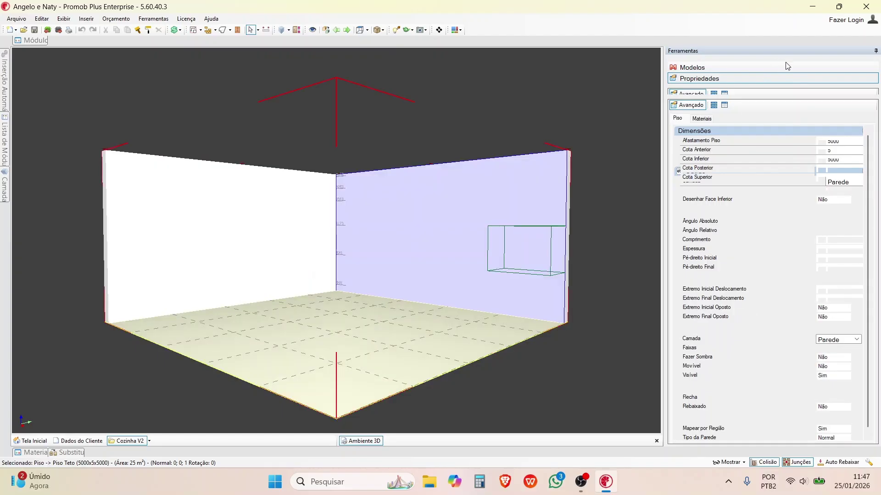
- Turn off the advanced properties (Avançado) for the selected wall and narrow the Ferramentas window to widen the 3D view
scroll(780, 383, down, 1)
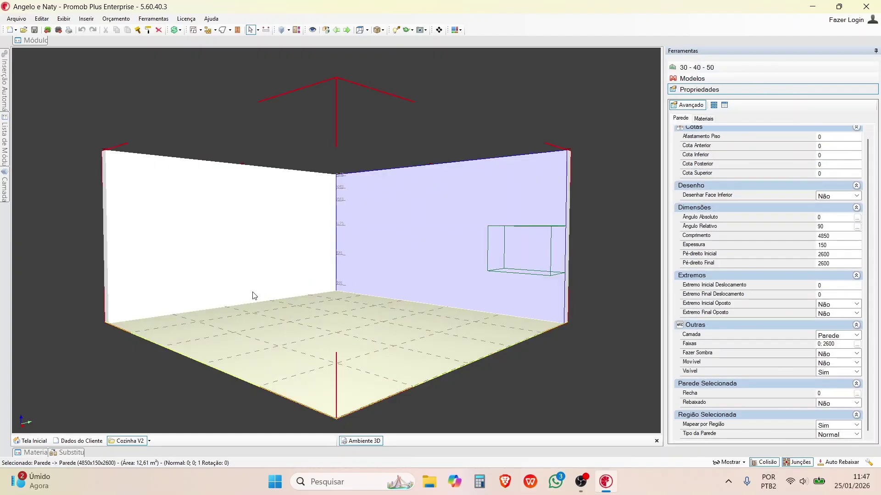
scroll(213, 196, up, 2)
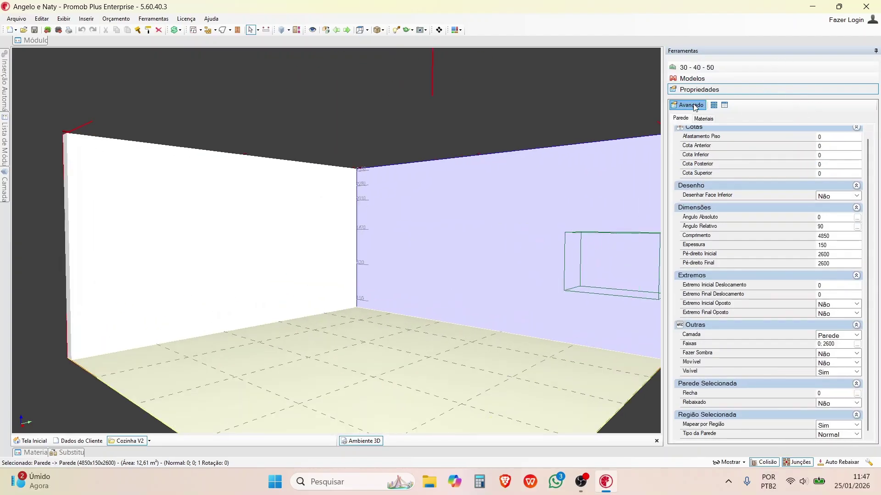
click(704, 103)
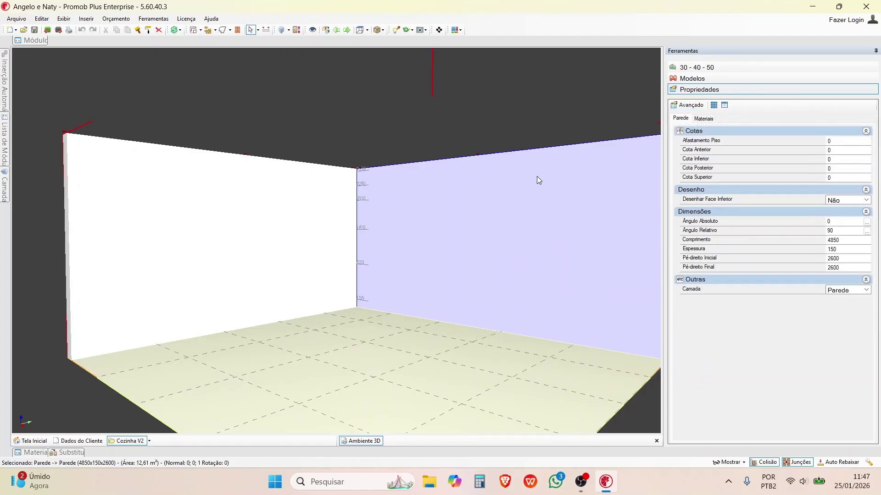
right_drag(236, 175, 238, 145)
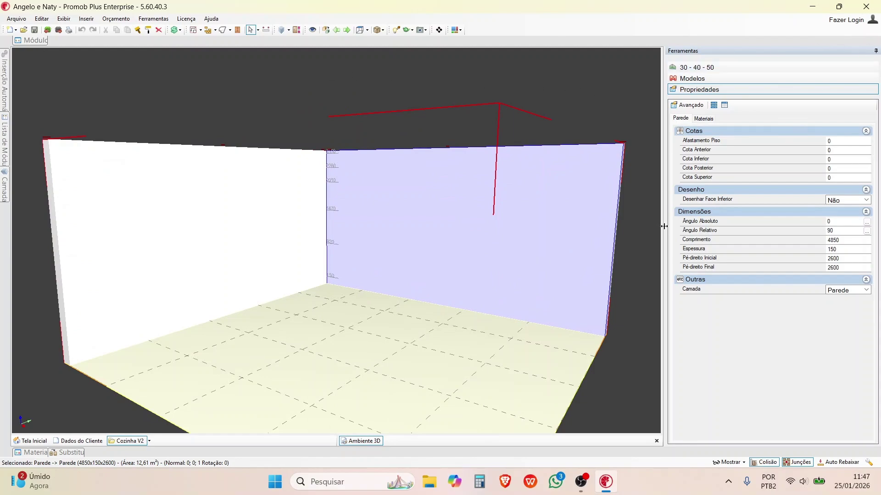
drag(664, 226, 715, 222)
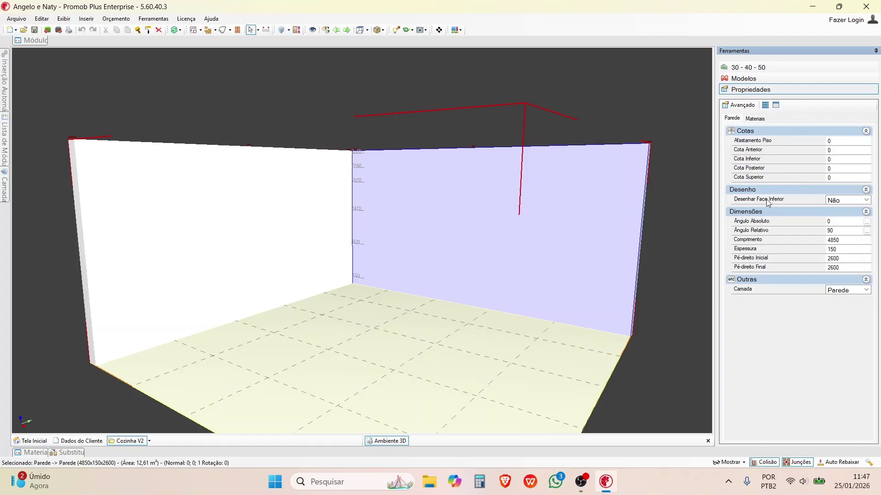
- Pin the Módulos window open above the 3D view and return it to auto-hide, keeping Ferramentas pinned
click(28, 41)
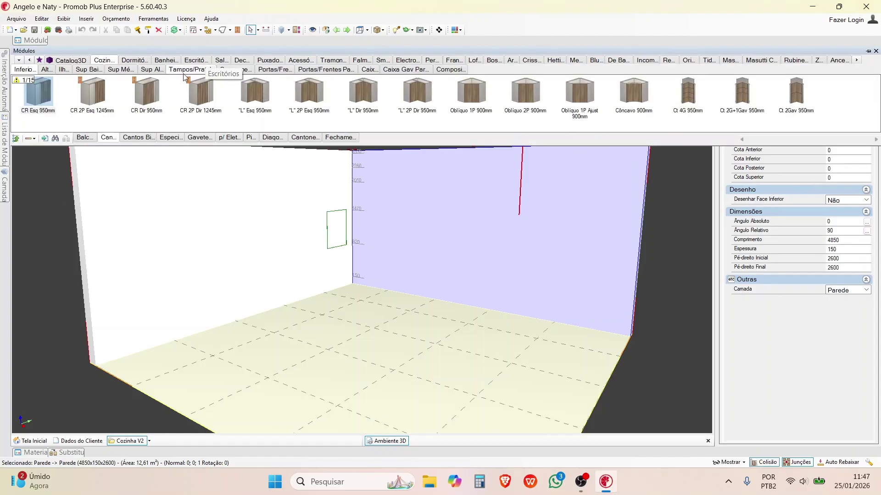
click(20, 45)
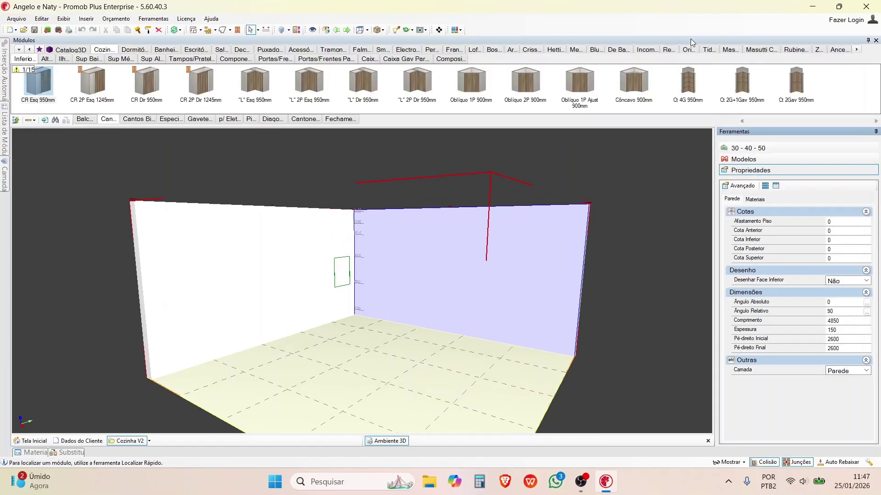
click(876, 132)
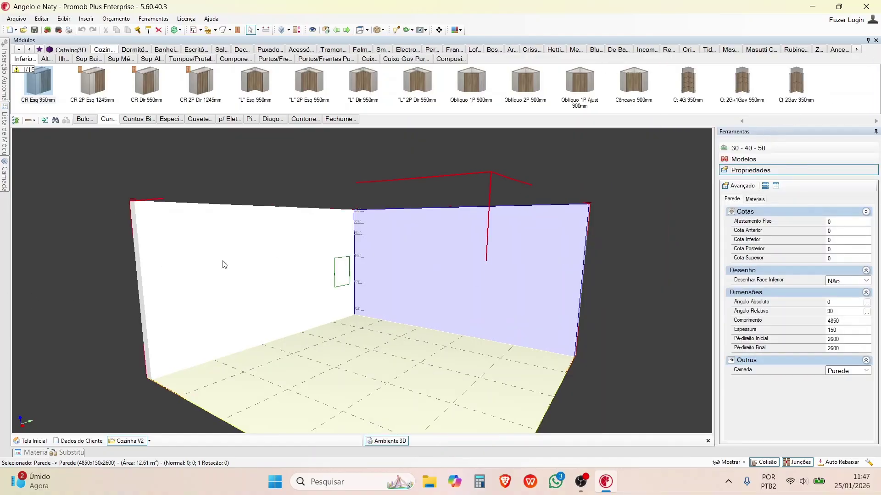
middle_drag(331, 268, 347, 236)
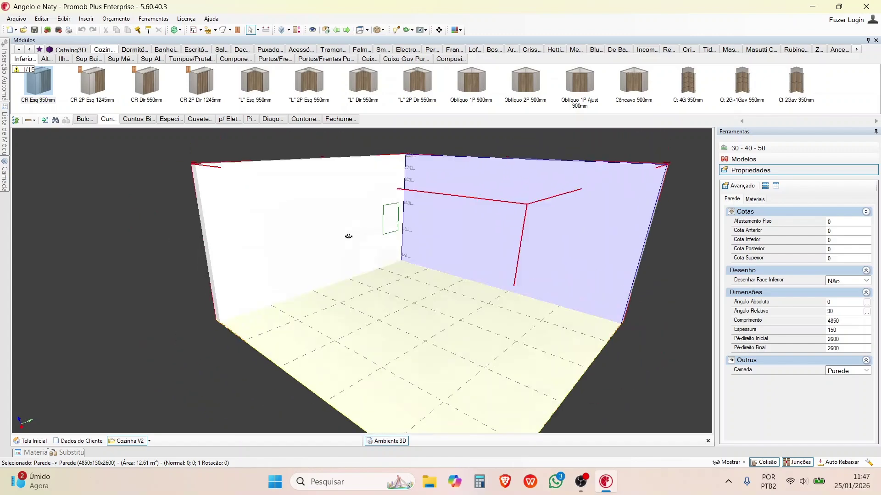
click(868, 41)
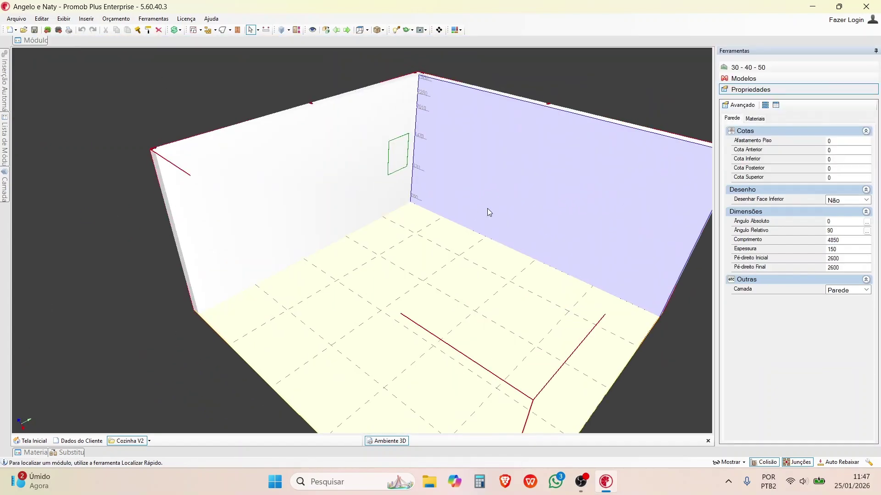
middle_drag(487, 208, 339, 228)
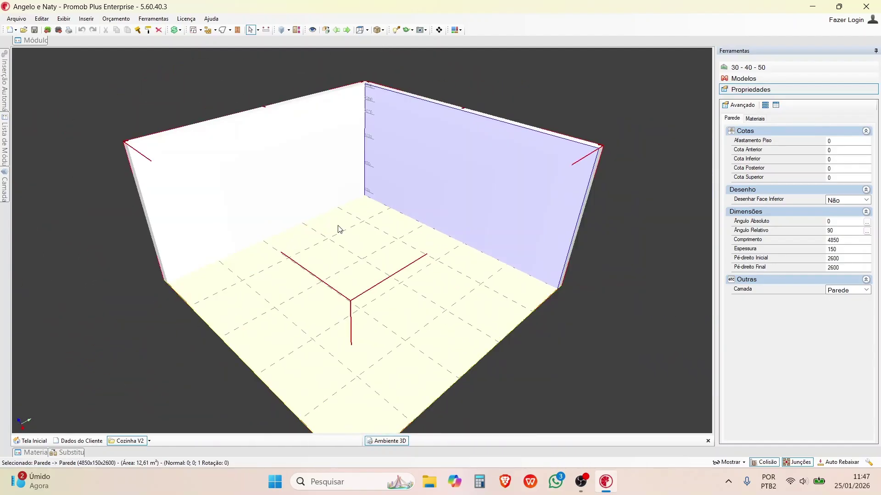
- Open the Inserção Automática window and examine its Inserção options for each furniture category, from Cozinhas to Perlare
scroll(312, 230, up, 5)
scroll(199, 270, down, 3)
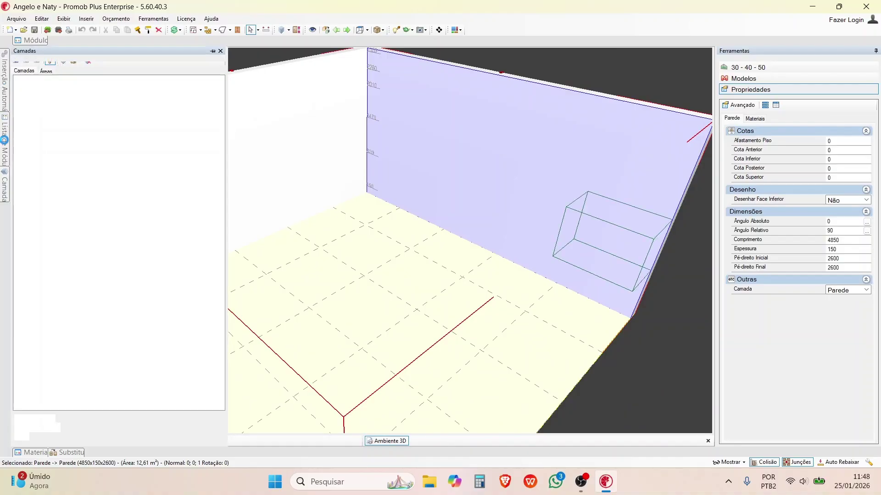
mouse_move(4, 140)
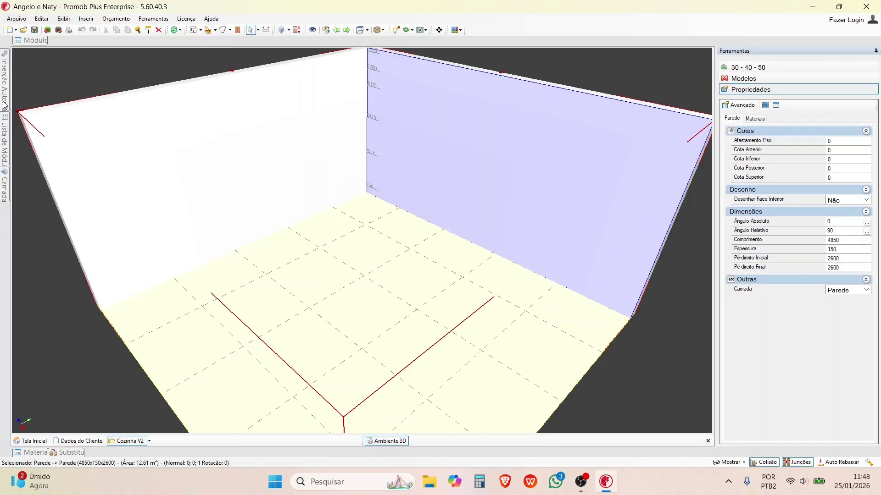
mouse_move(4, 105)
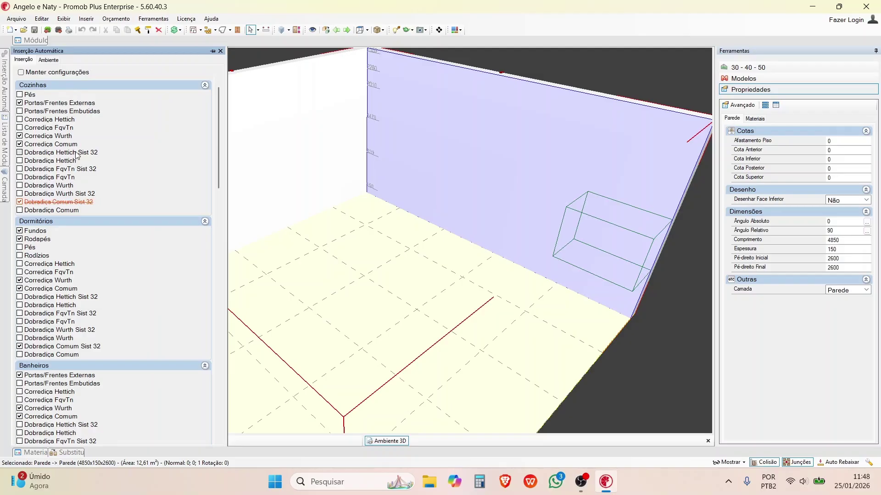
scroll(81, 228, down, 10)
scroll(114, 294, down, 10)
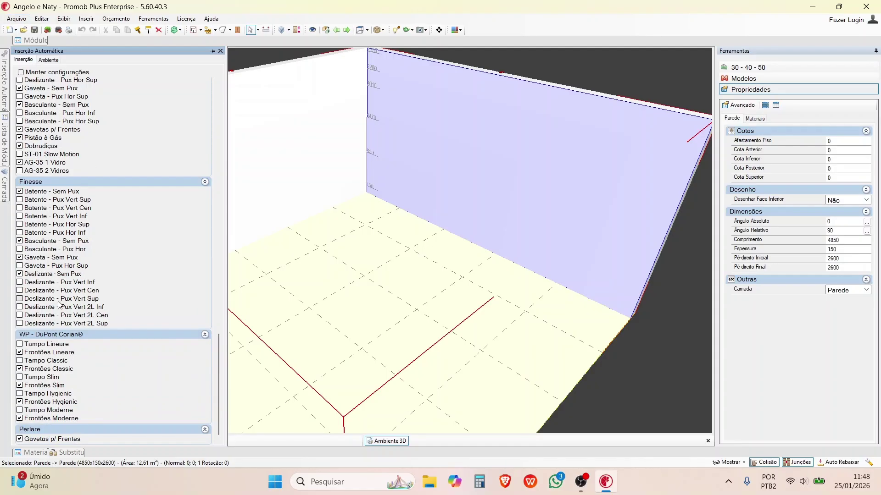
scroll(50, 94, up, 15)
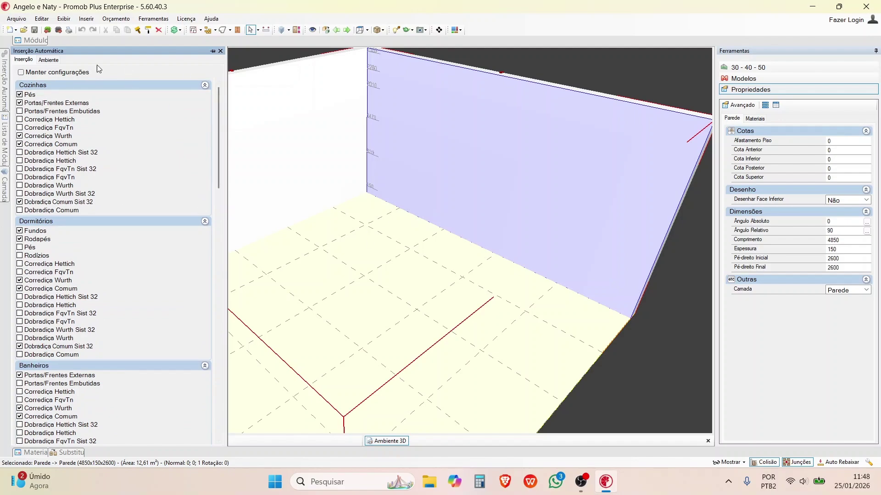
click(280, 147)
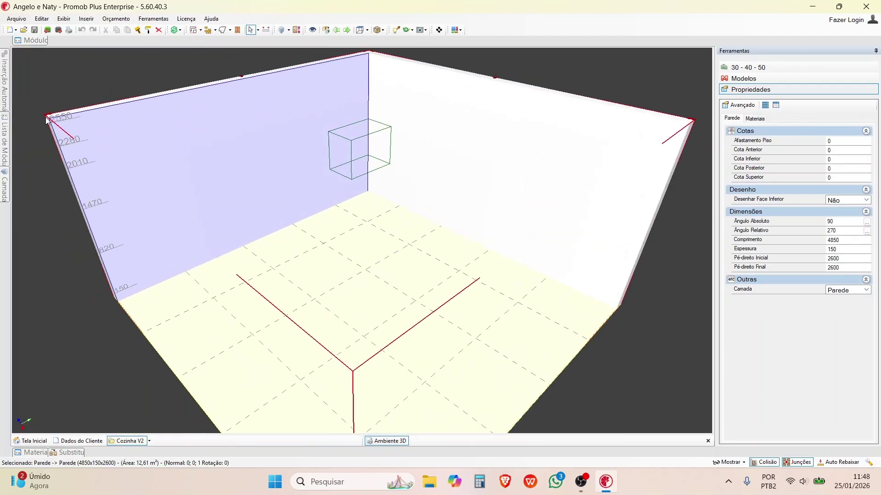
- Review the automatic insertion options that apply to the existing environment (Ambiente) in the Inserção Automática window
mouse_move(4, 84)
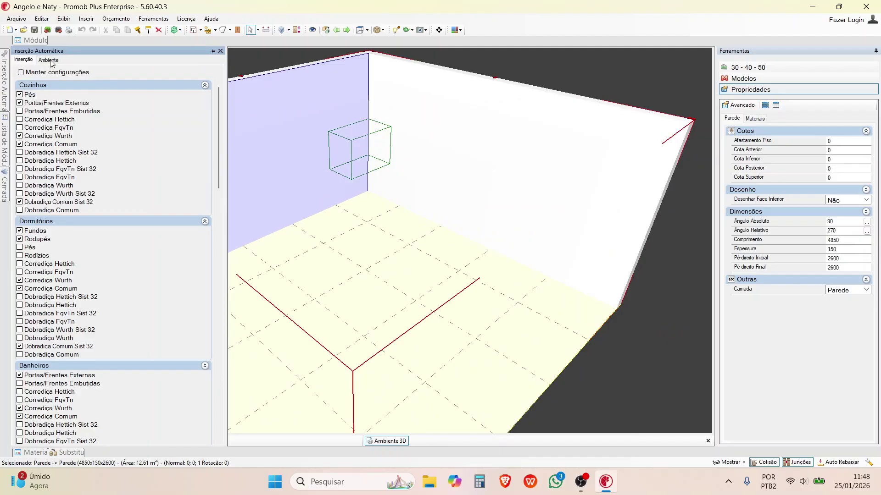
click(49, 61)
click(24, 60)
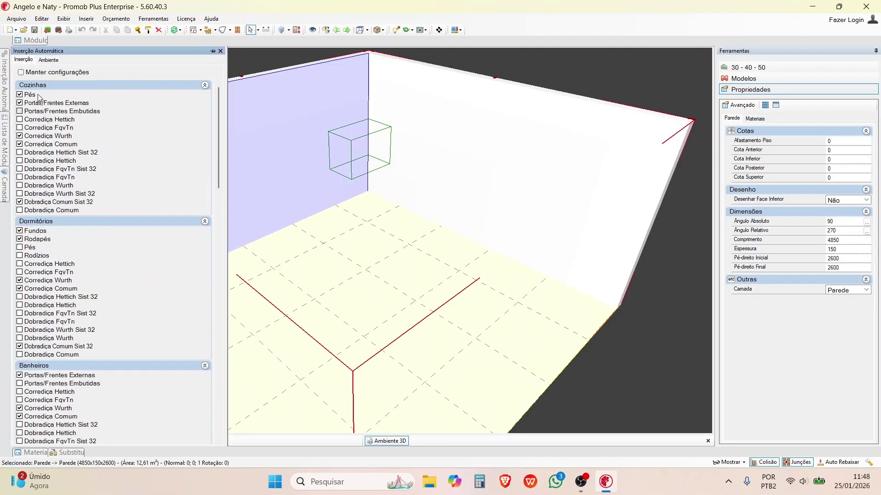
click(48, 60)
scroll(12, 177, down, 15)
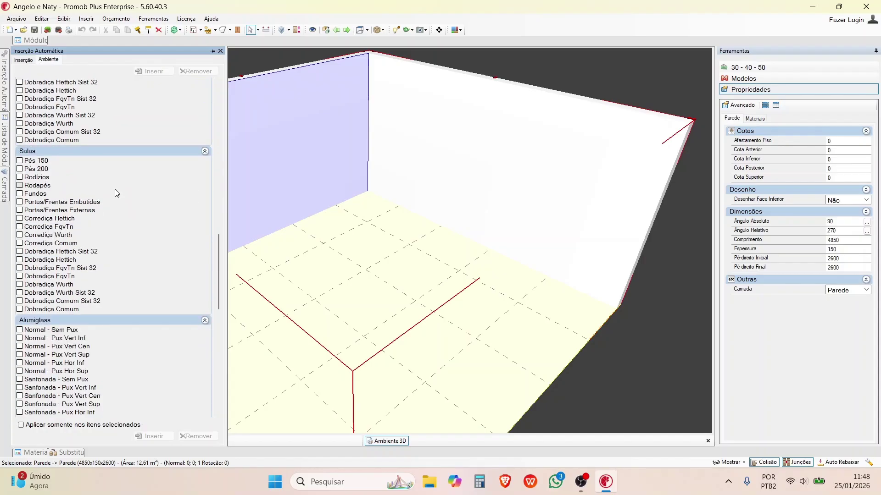
scroll(80, 335, down, 10)
scroll(80, 335, up, 20)
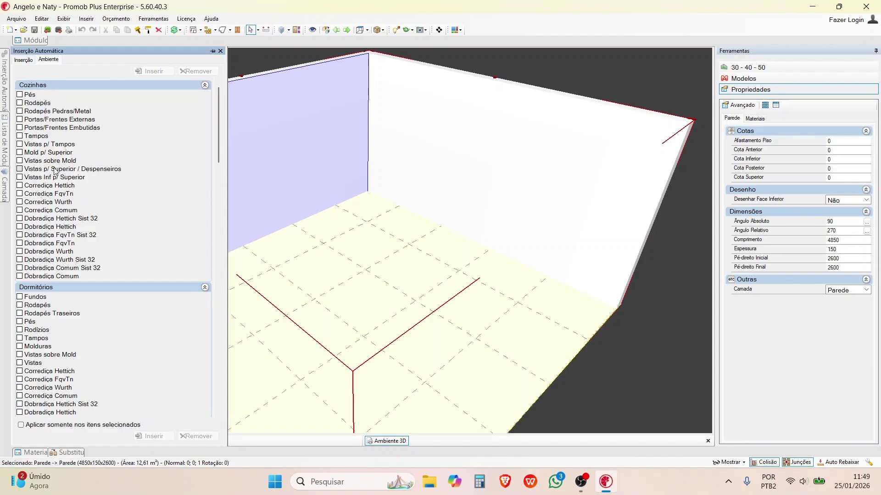
- Open Lista de Módulos, expand Piso Teto to see the elements under it, and select the floor in the 3D view
click(3, 137)
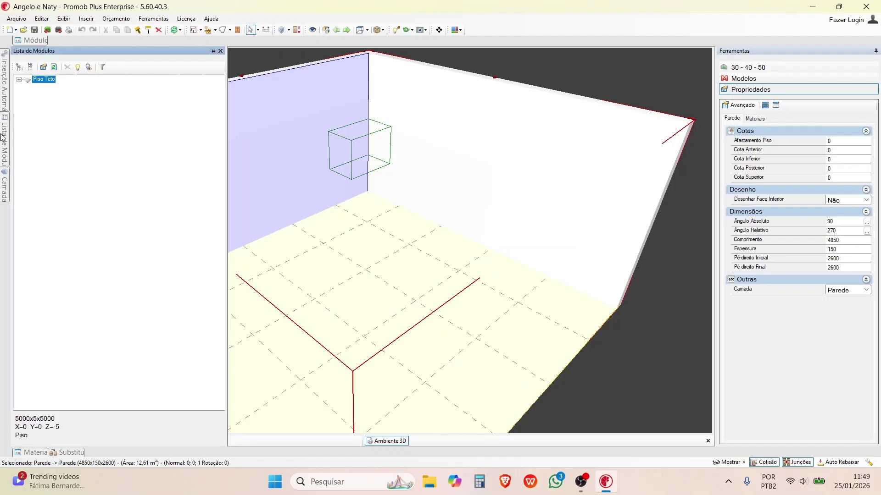
click(2, 157)
click(395, 159)
scroll(329, 143, up, 5)
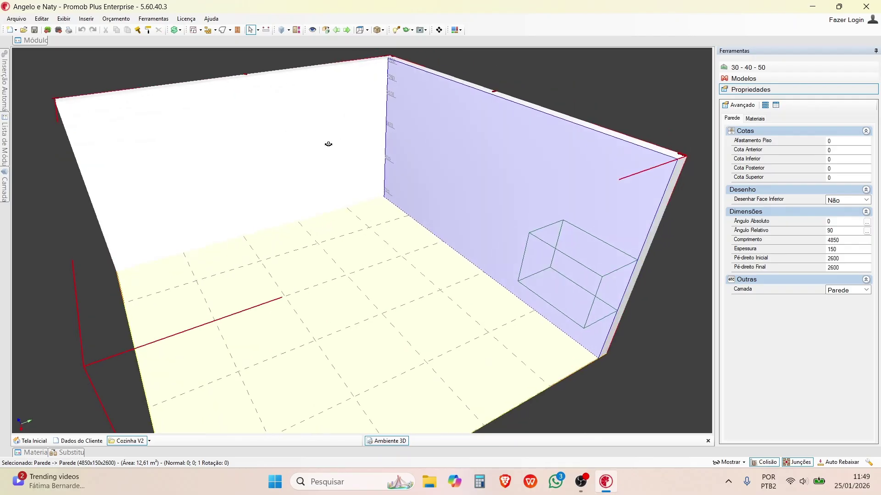
click(5, 140)
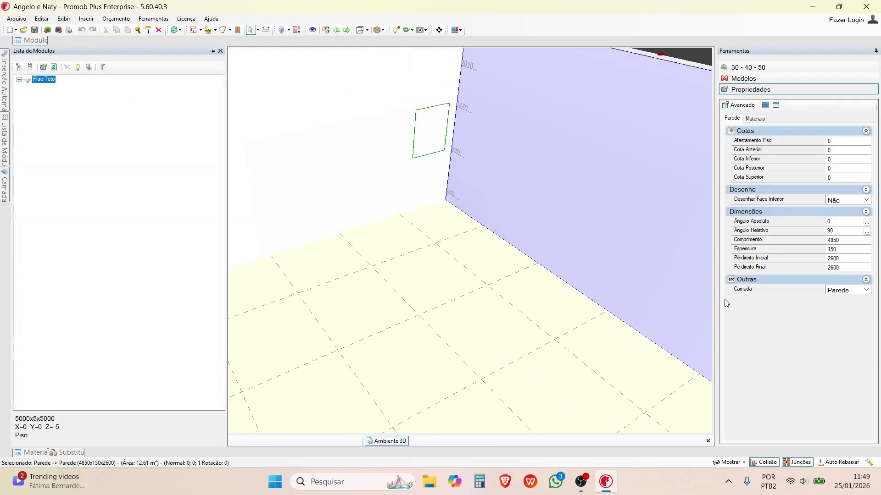
click(19, 79)
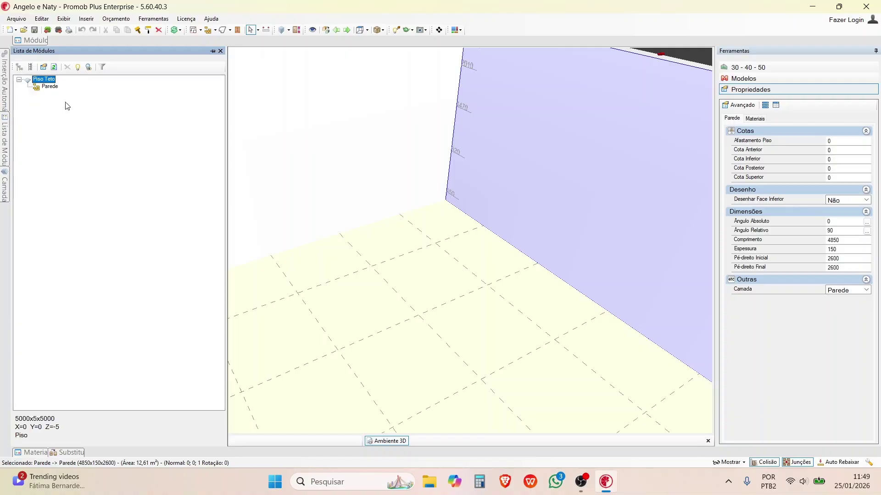
click(500, 355)
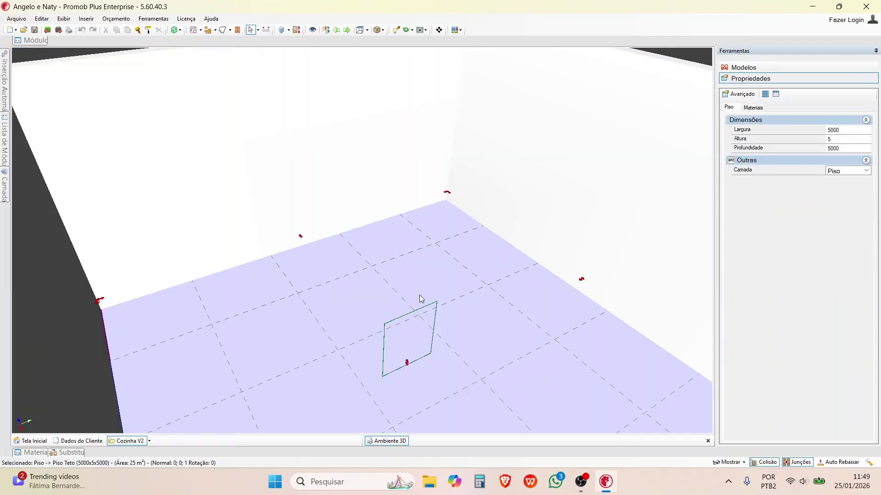
- Reopen Lista de Módulos and select the Parede entry under Piso Teto to inspect it
scroll(418, 300, down, 3)
middle_drag(415, 311, 395, 242)
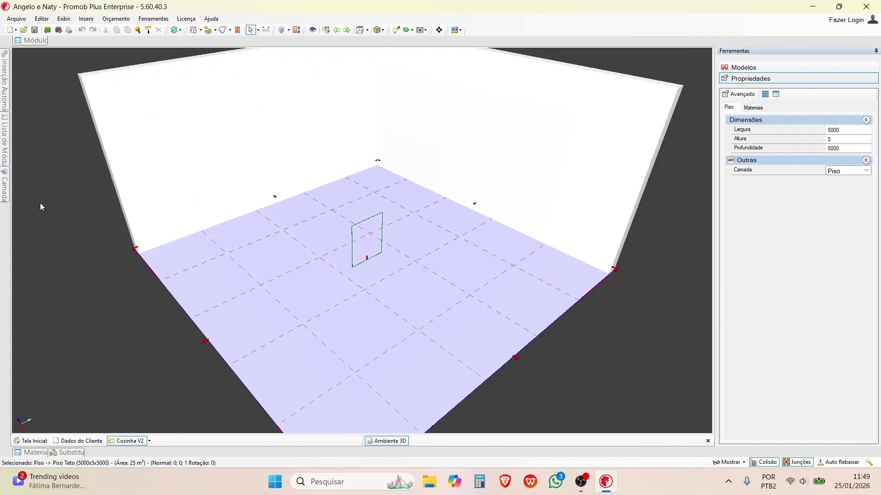
mouse_move(3, 198)
mouse_move(2, 143)
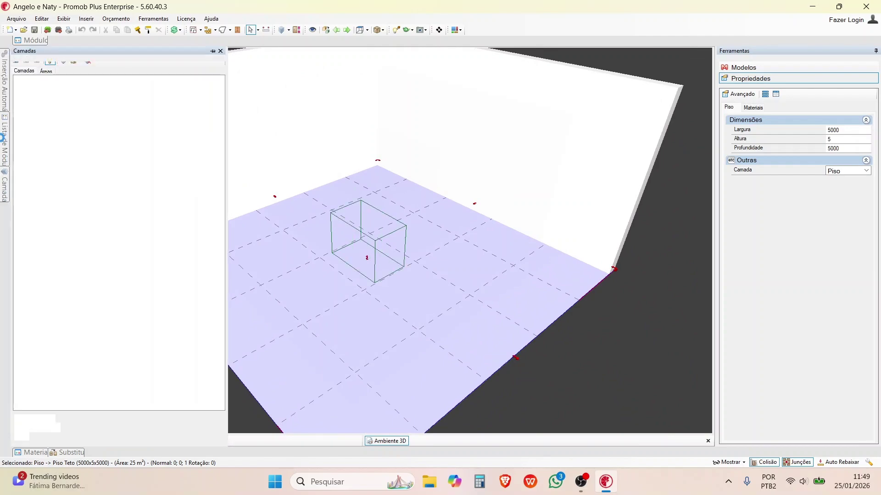
click(20, 81)
click(19, 81)
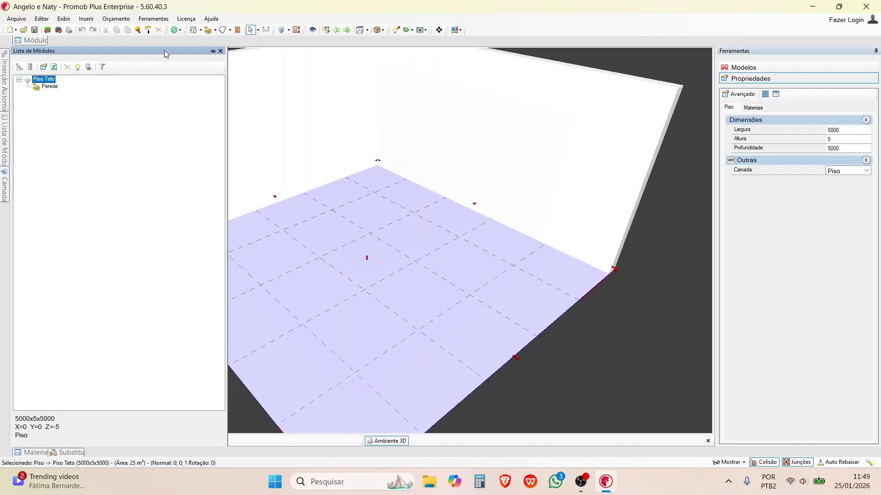
click(44, 88)
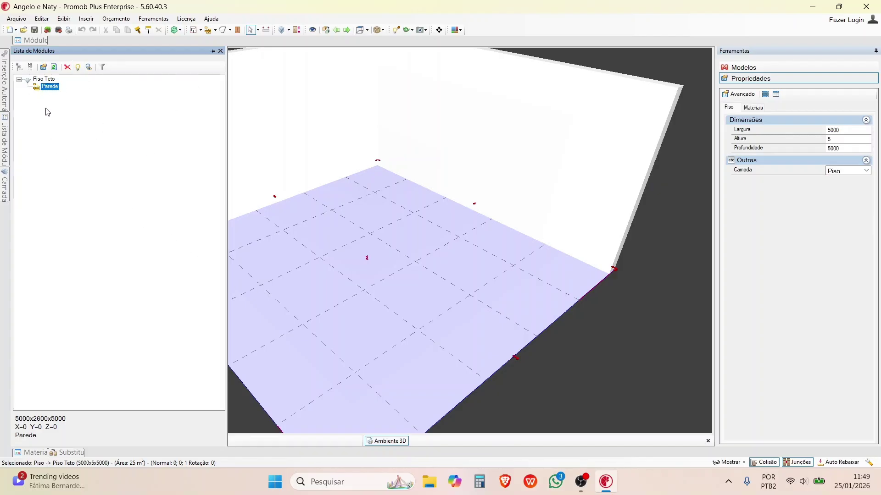
click(48, 87)
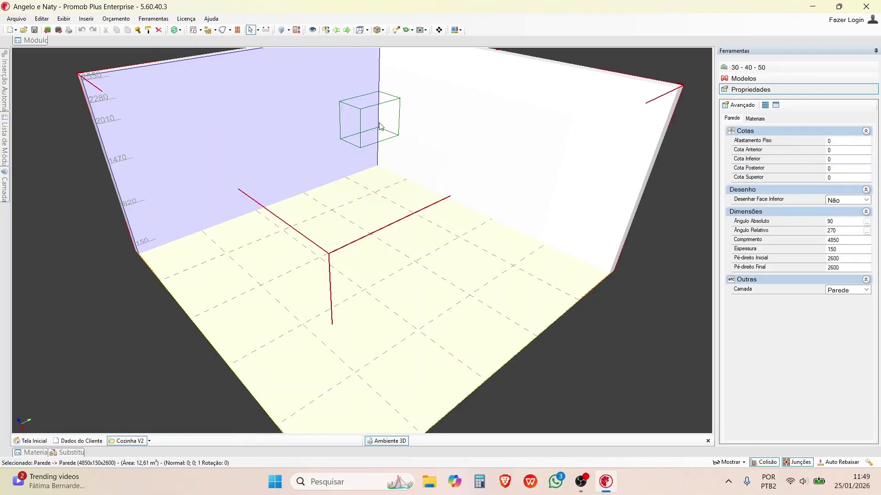
- View the kitchen corner modules in the Módulos window and return to Lista de Módulos to compare it with the environment
click(27, 41)
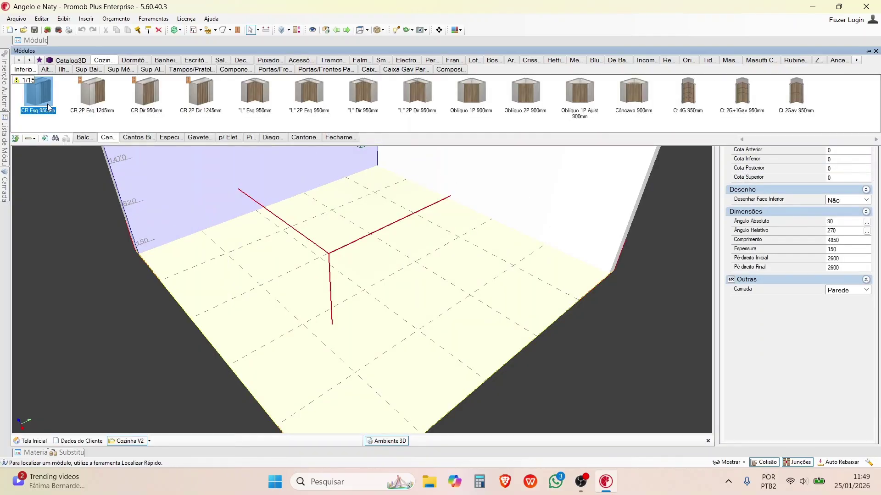
click(4, 155)
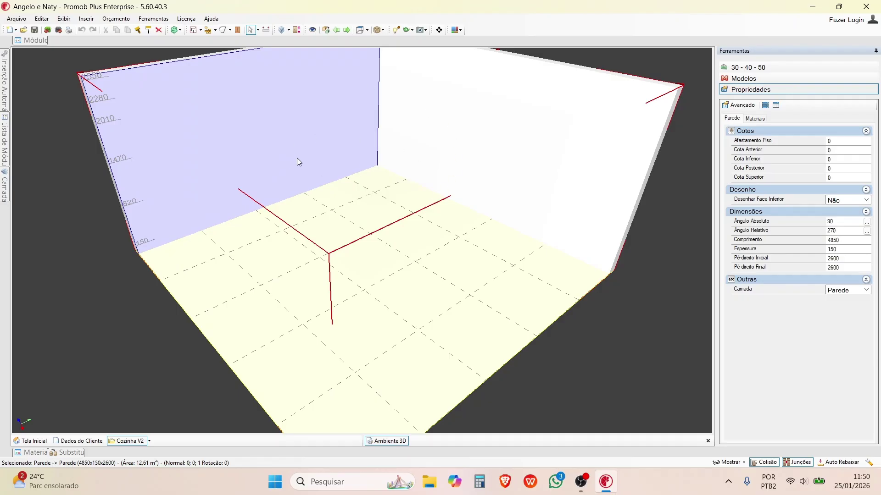
mouse_move(4, 186)
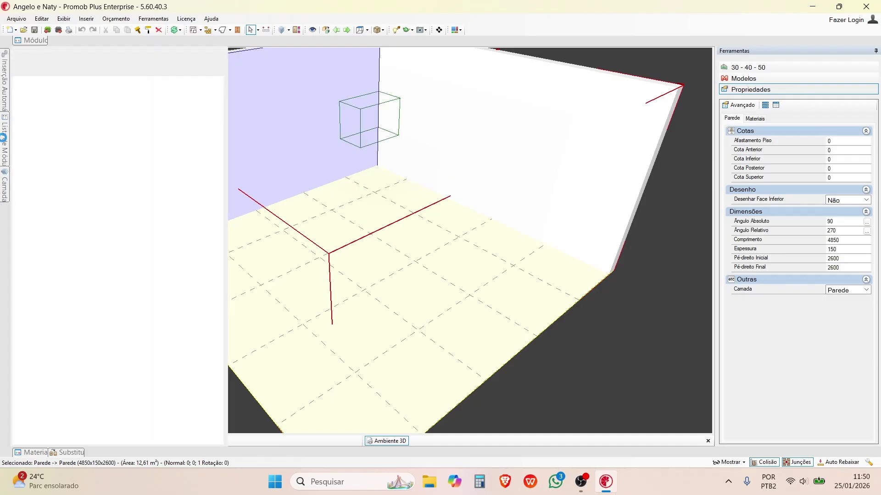
mouse_move(4, 133)
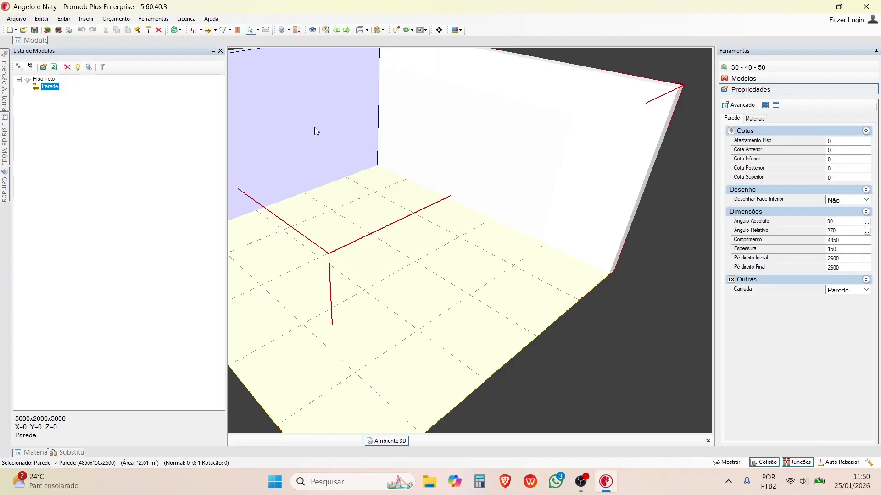
- Zoom out to the whole room and examine the types offered for a new document: Ambiente 3D, Impressão and Editor Texto
scroll(314, 130, down, 3)
scroll(423, 178, up, 2)
scroll(423, 178, down, 1)
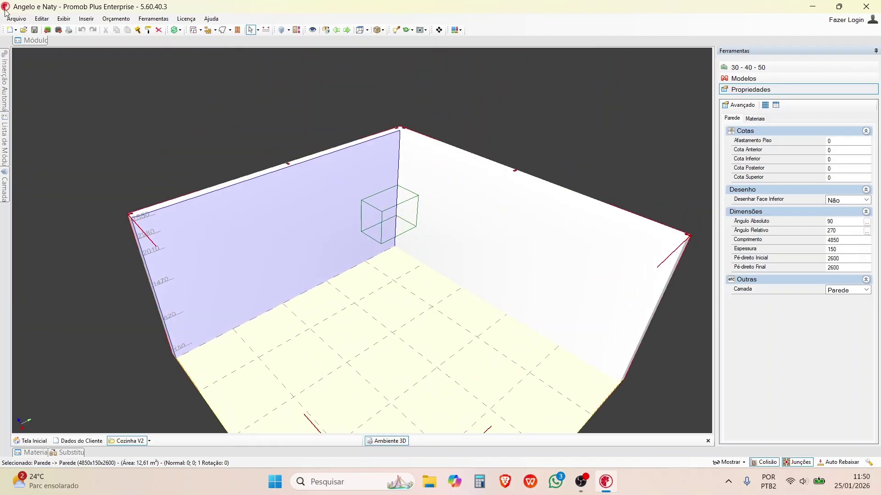
click(19, 19)
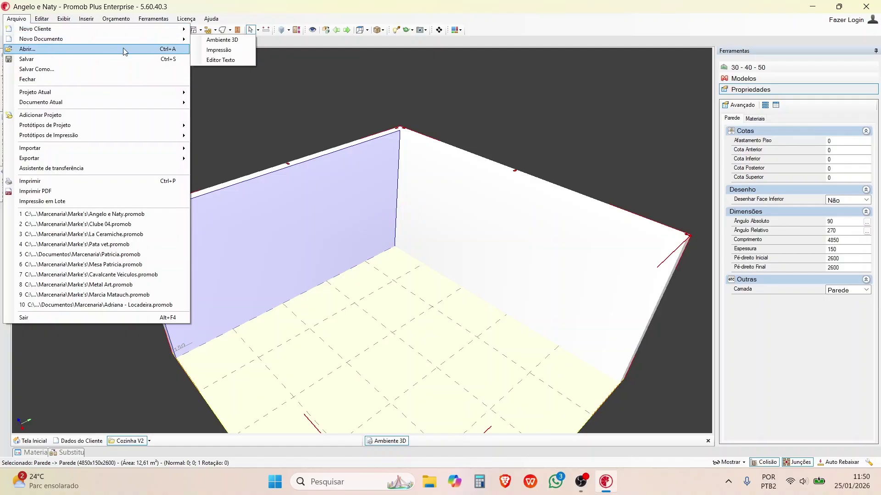
mouse_move(152, 40)
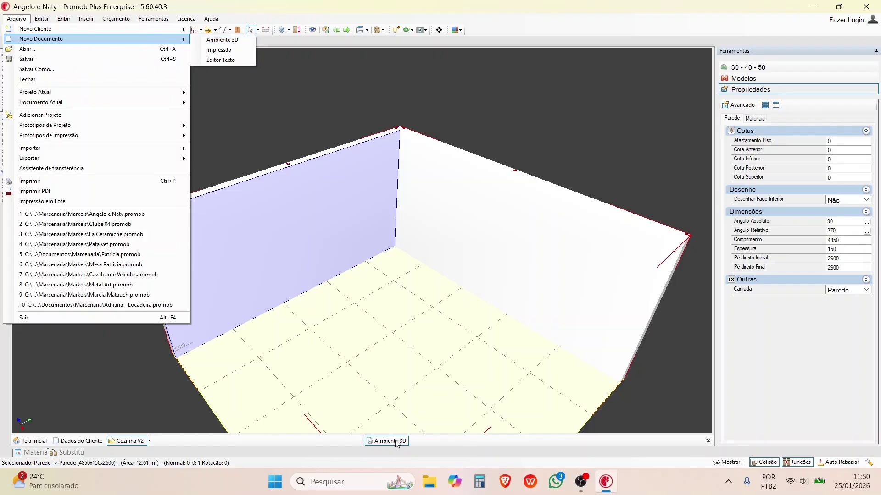
click(410, 445)
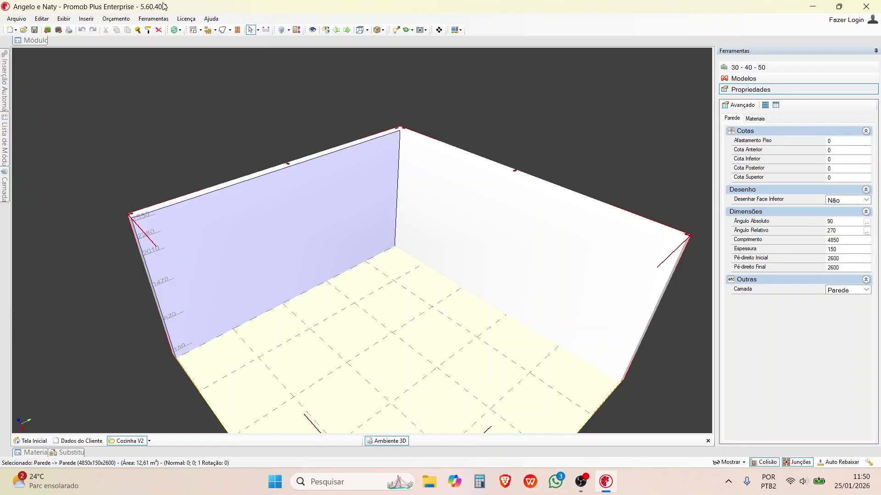
- Examine the file commands for the current project and document, project and print prototypes, importing and exporting
double_click(17, 18)
click(17, 19)
click(18, 20)
click(16, 19)
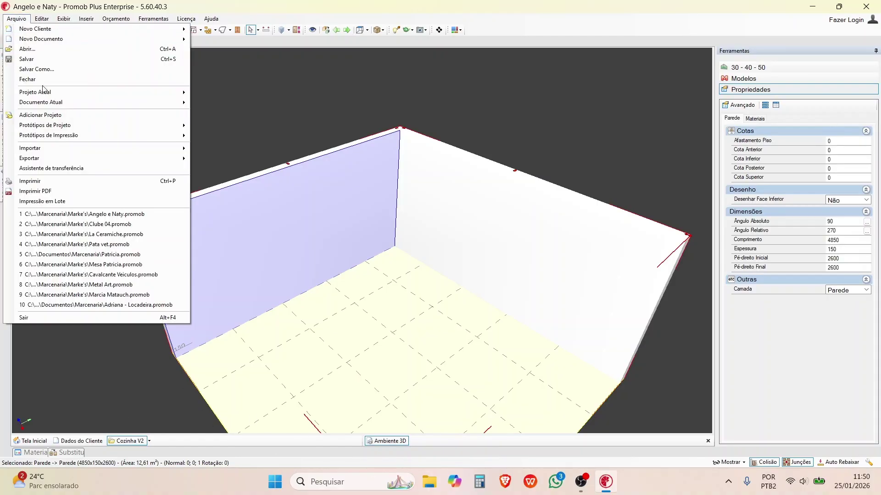
mouse_move(171, 33)
mouse_move(125, 39)
mouse_move(107, 93)
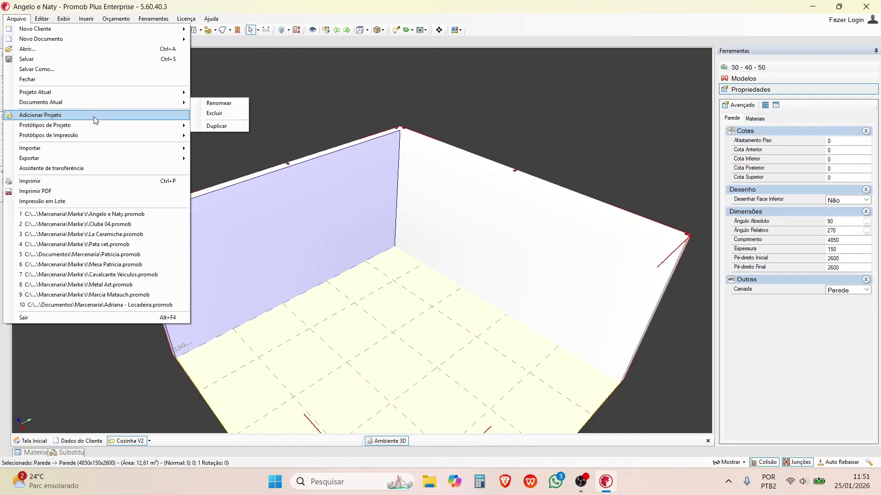
mouse_move(72, 129)
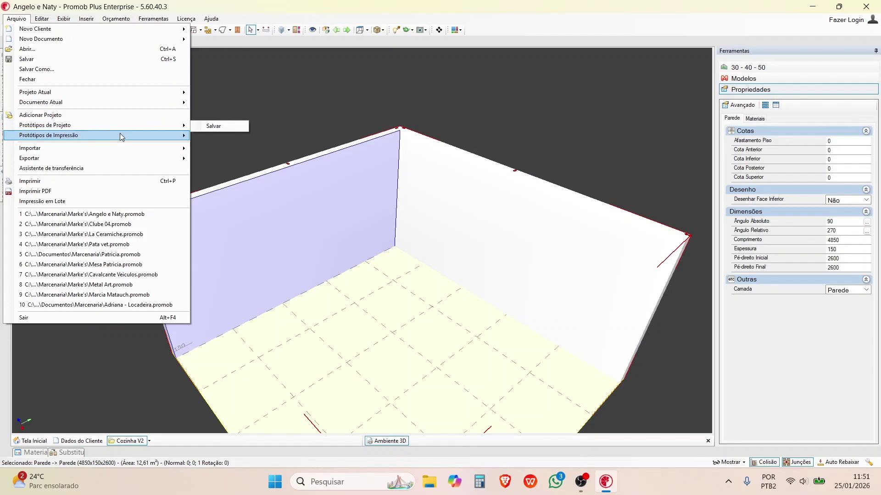
mouse_move(119, 135)
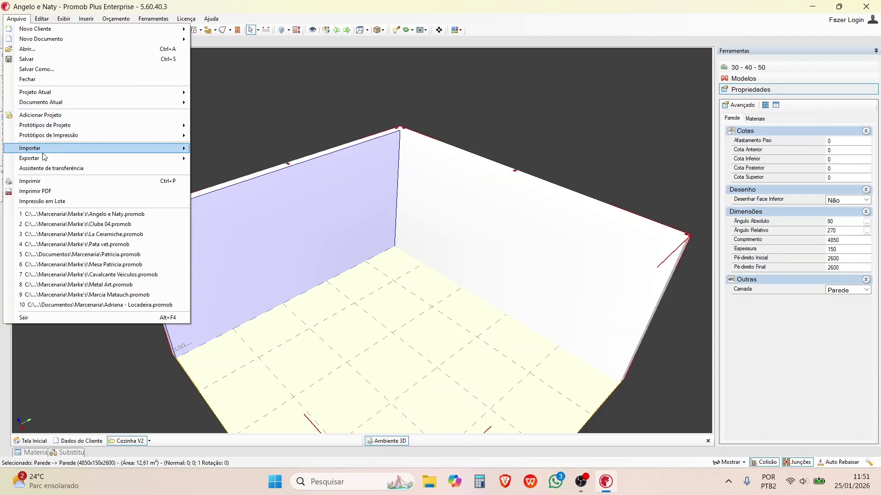
mouse_move(46, 149)
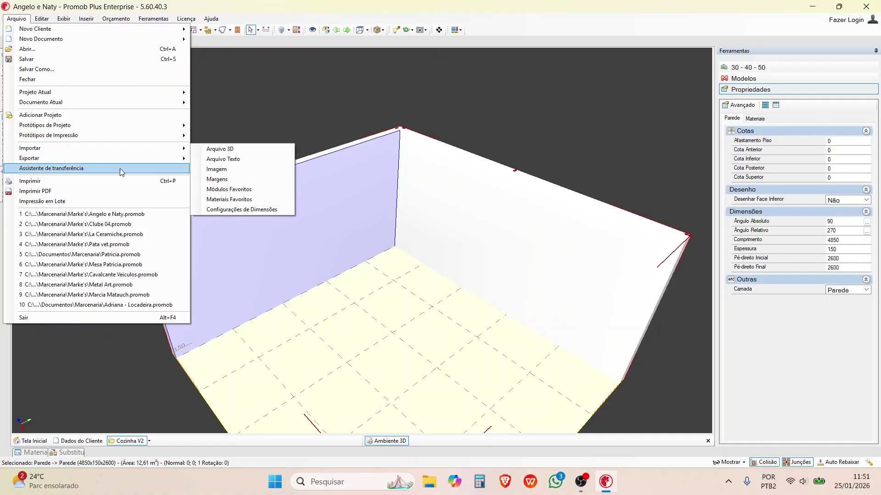
mouse_move(110, 159)
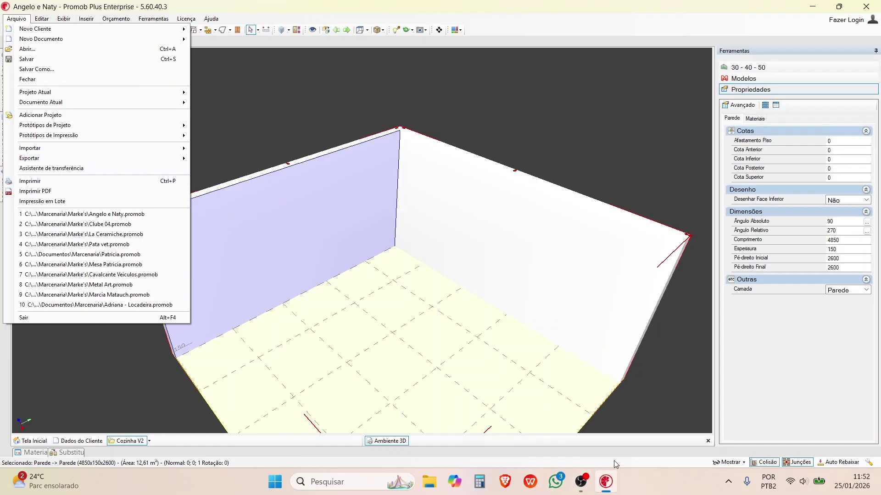
click(323, 200)
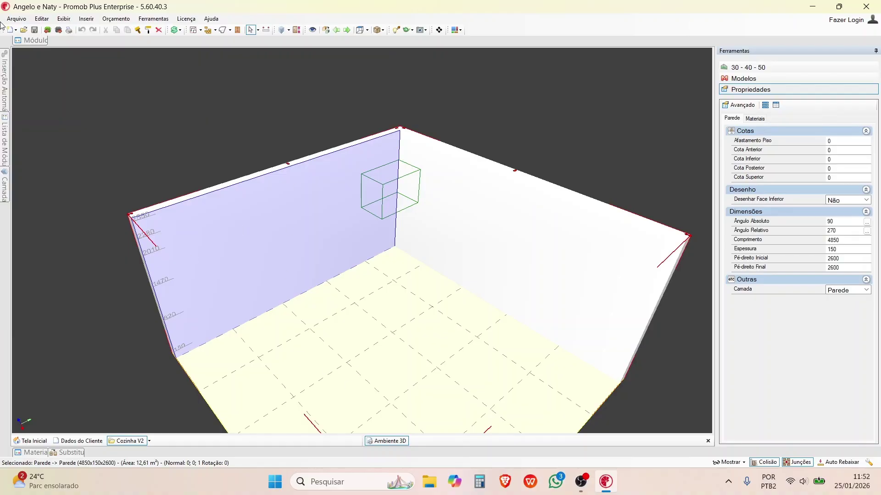
- Open the Imprimir PDF printer selection, cancel it, and review the remaining file commands down to Sair
mouse_move(42, 41)
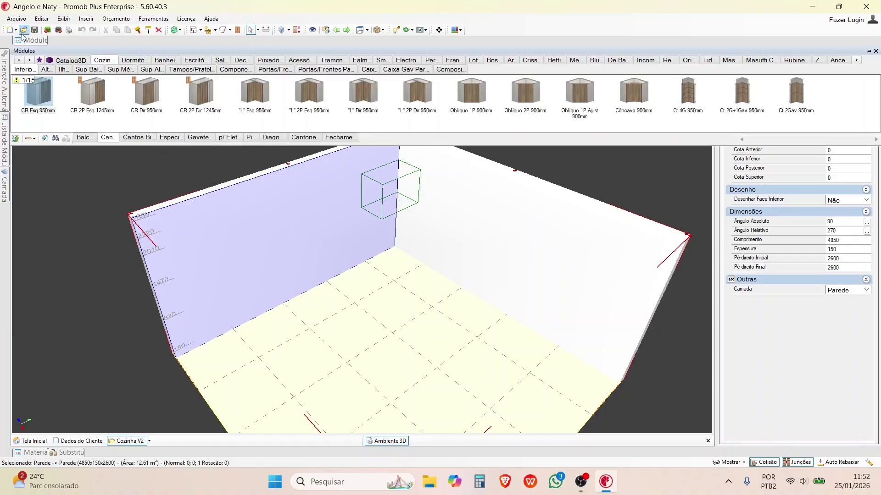
click(16, 18)
click(61, 205)
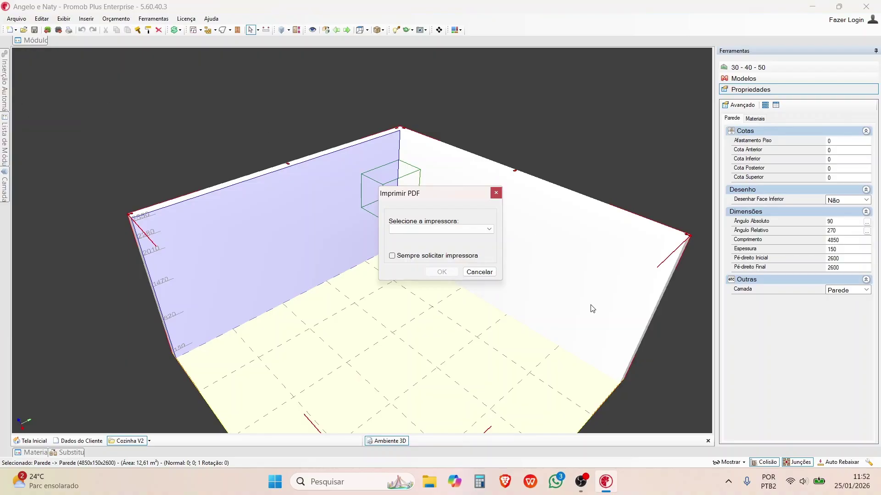
click(480, 272)
click(16, 18)
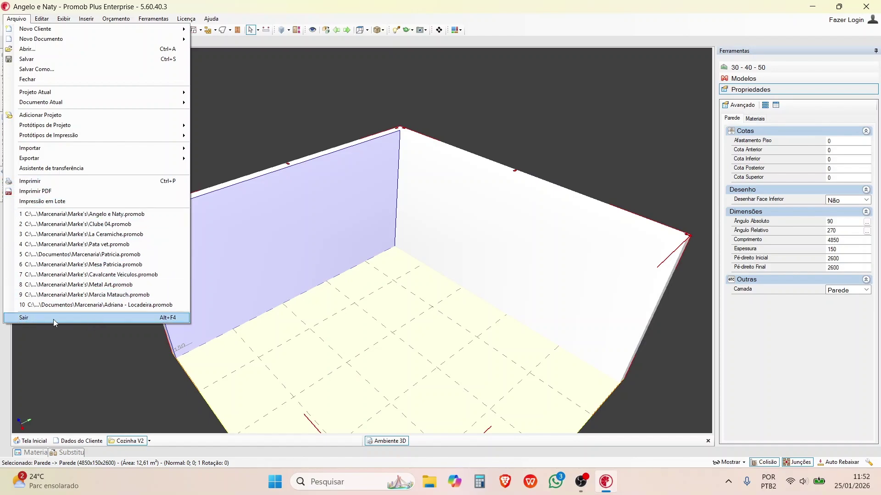
click(305, 251)
- Examine the editing commands, including material copying, axis locking with Travar X and Travar Y, and the construction commands
click(42, 19)
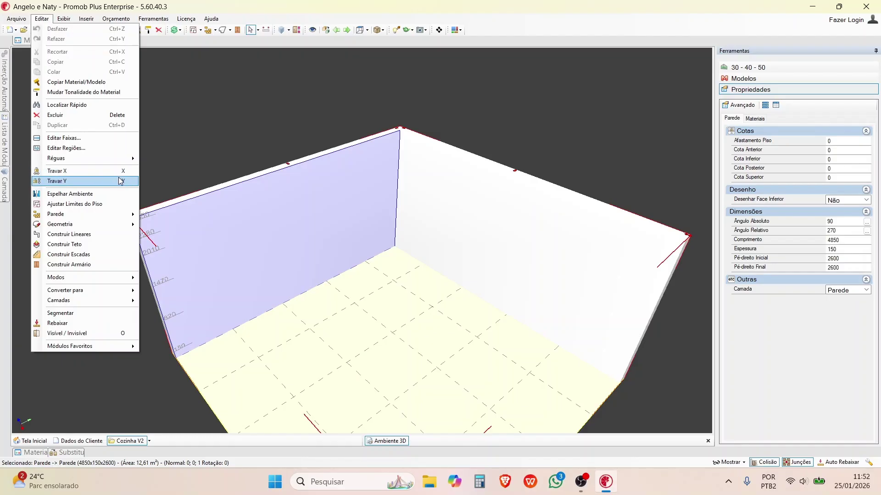
middle_drag(291, 183, 316, 165)
click(41, 19)
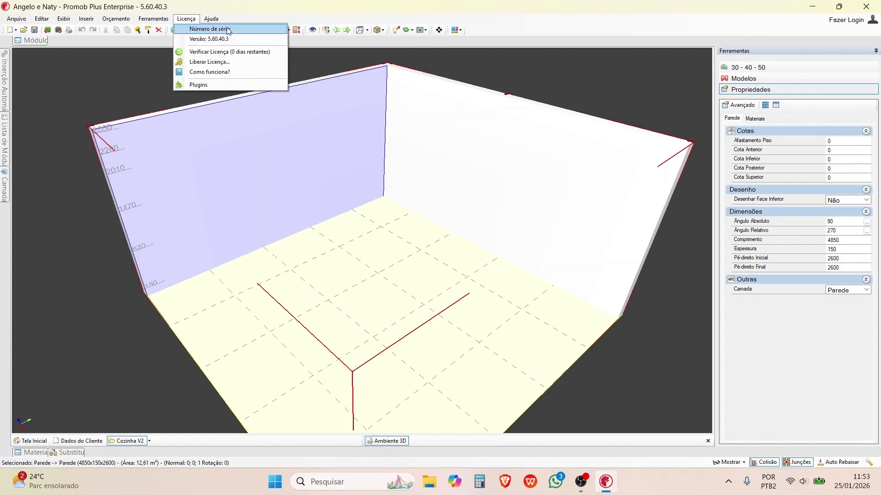
- View the licence commands and the environment construction tools such as Espelhar Ambiente, Construir Teto and Construir Escadas
click(186, 18)
click(186, 2)
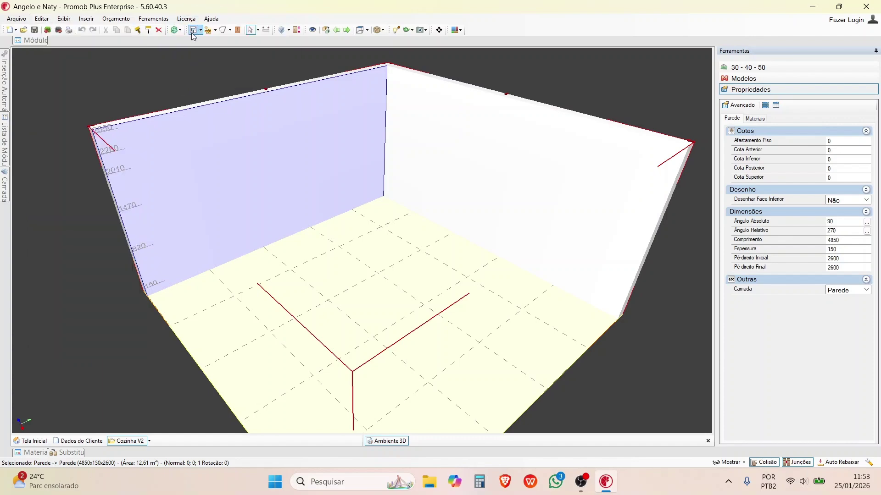
click(201, 31)
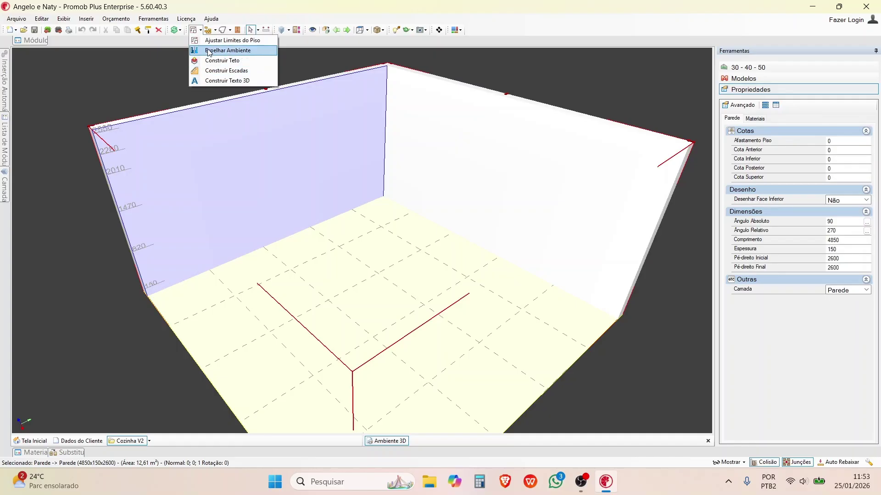
click(176, 4)
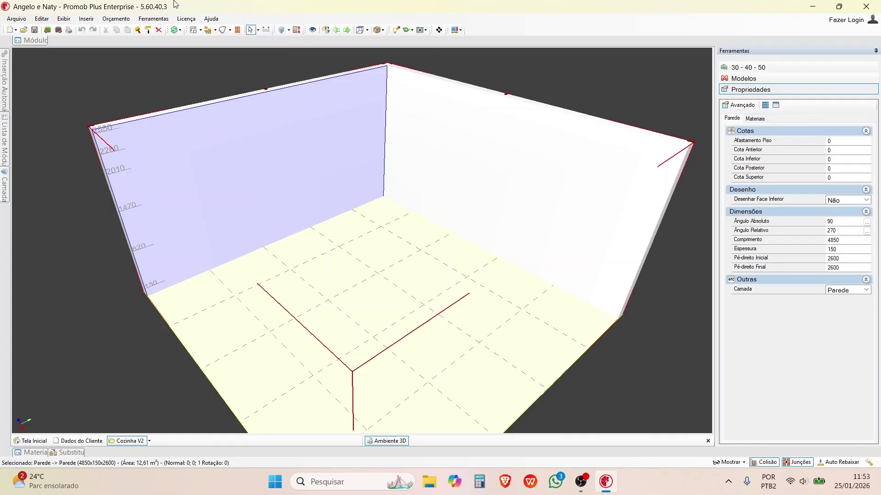
click(60, 21)
click(50, 11)
drag(50, 9, 55, 25)
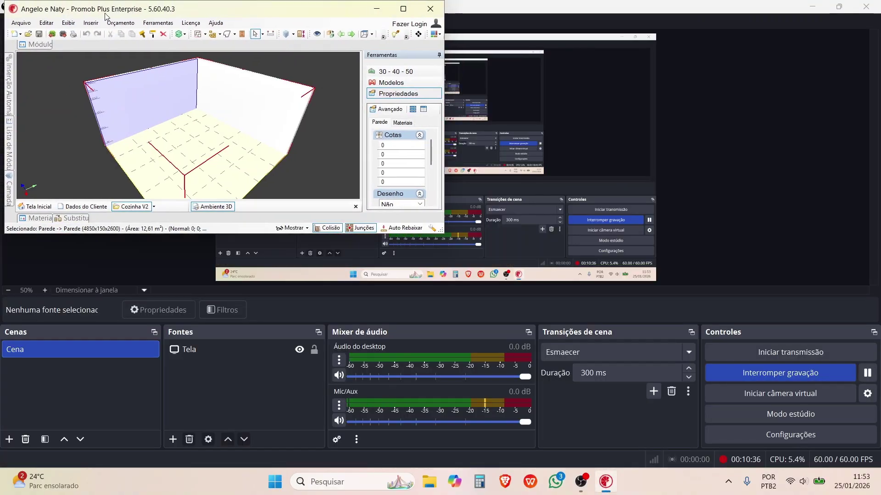
click(404, 8)
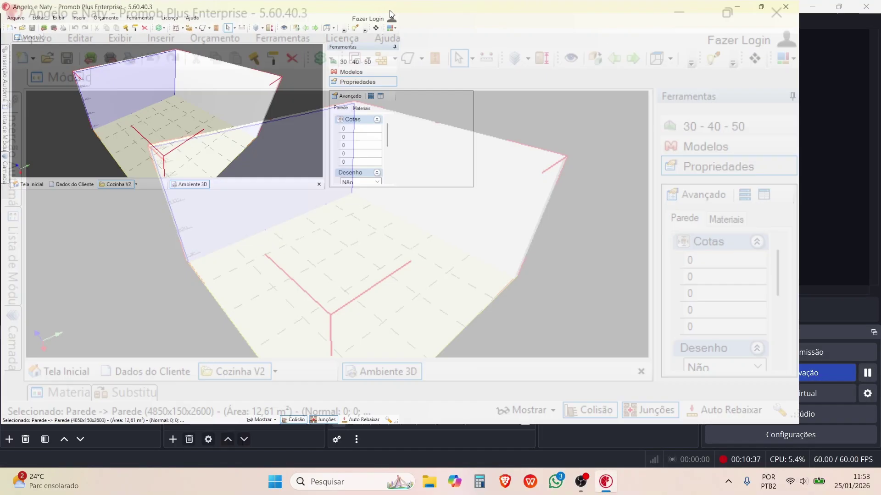
- Review the remaining editing commands: the Modos options, Converter para, and adding favourite modules to the navigator
click(41, 18)
click(42, 18)
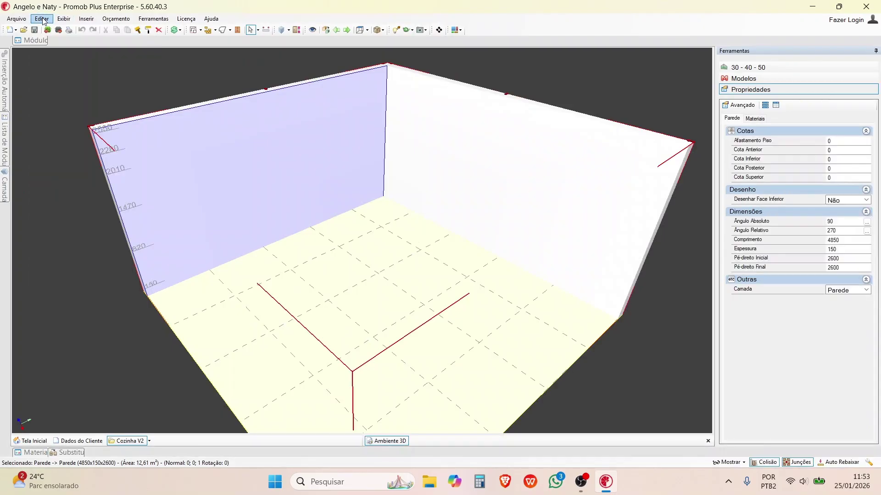
click(41, 19)
mouse_move(76, 277)
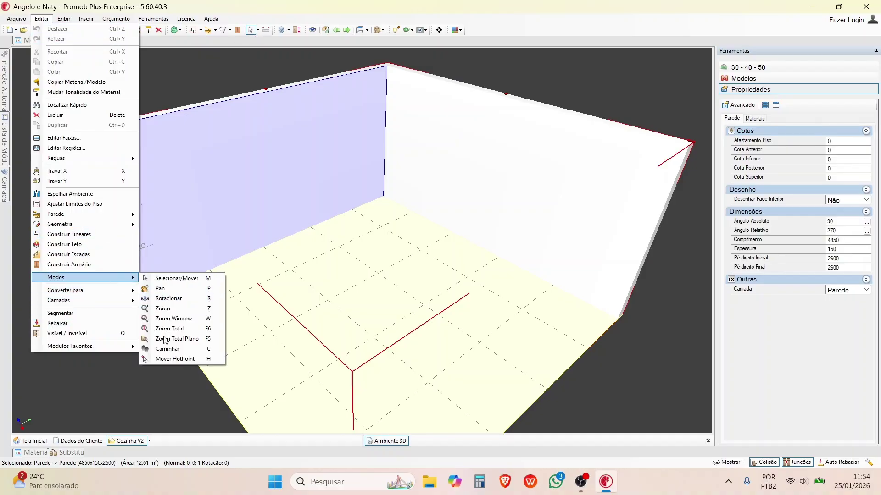
mouse_move(68, 292)
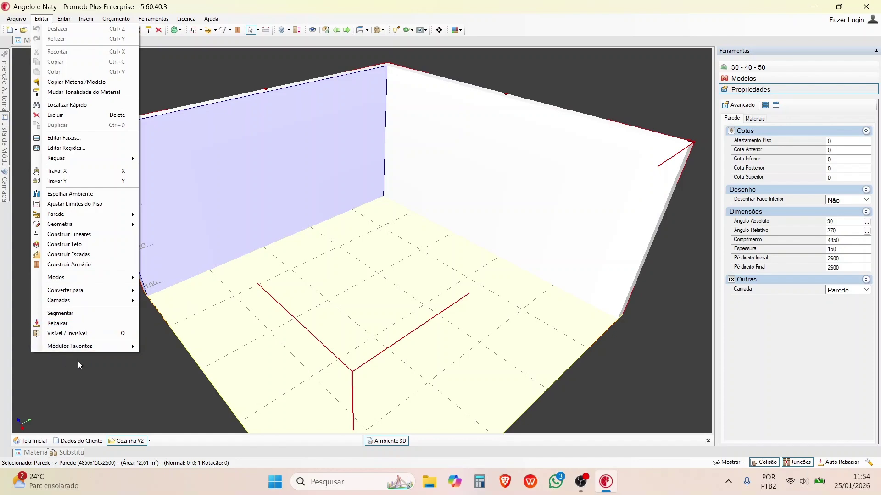
mouse_move(76, 350)
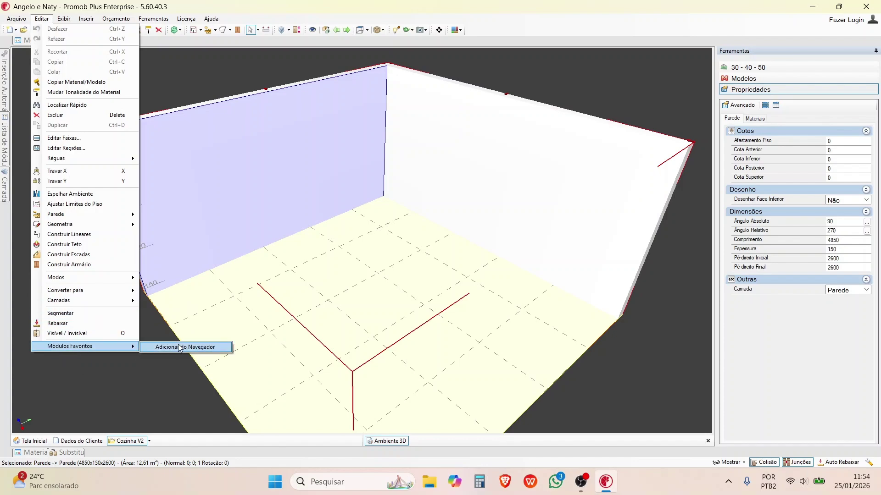
click(164, 1)
- Examine the display commands for Vistas, Modos de Preenchimento, Layout, Janelas, and the list of enabled Toolbars
click(64, 18)
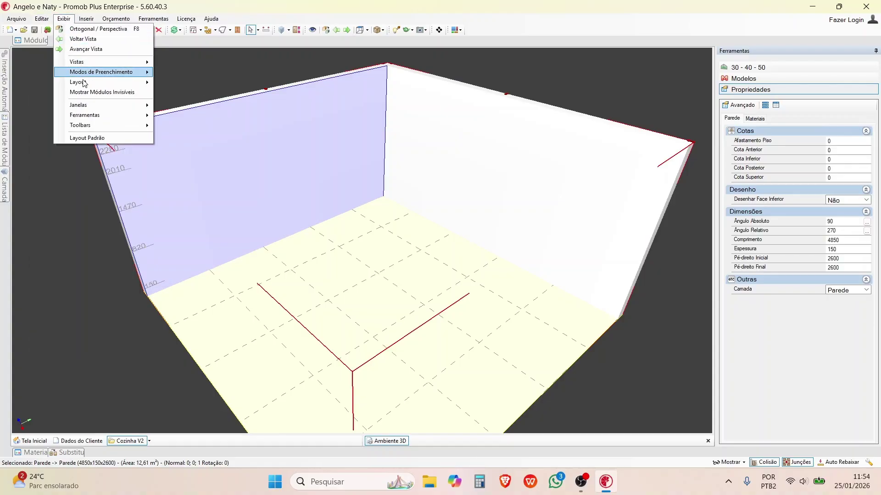
mouse_move(84, 109)
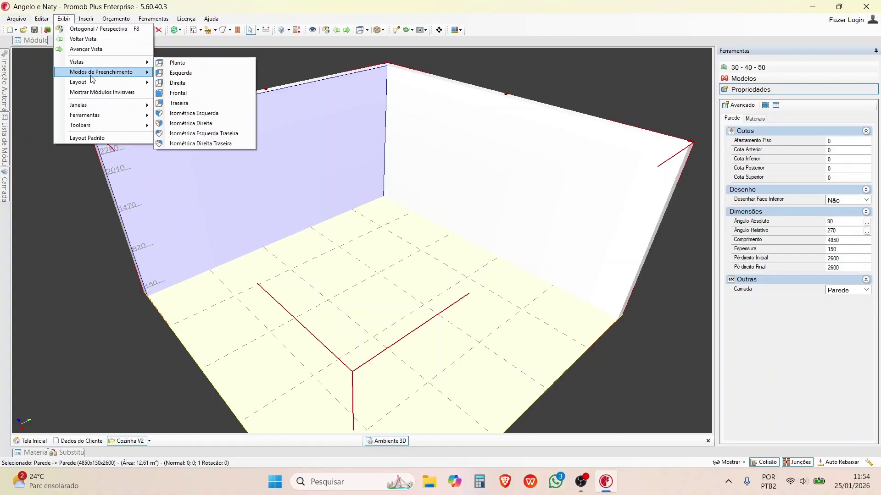
mouse_move(90, 85)
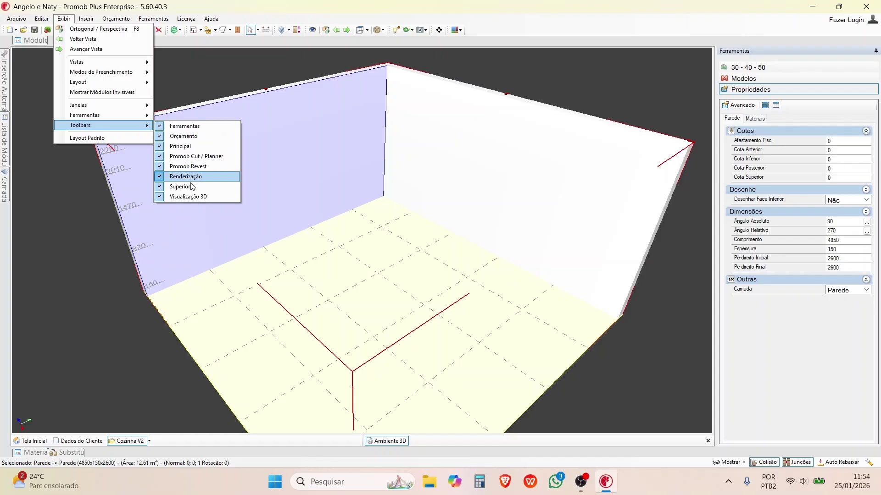
click(98, 139)
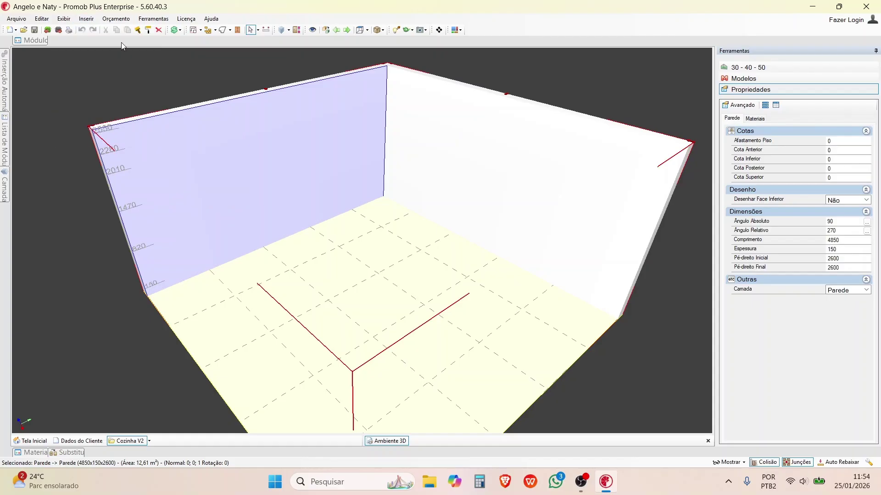
click(64, 19)
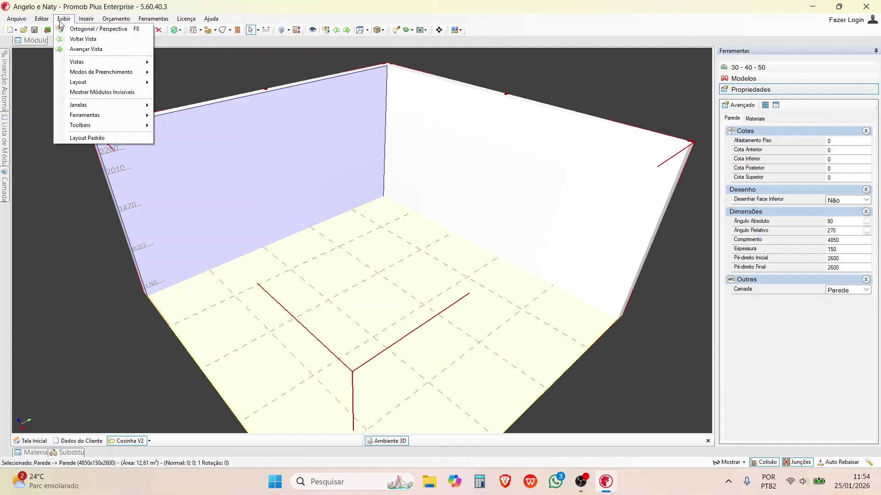
mouse_move(105, 131)
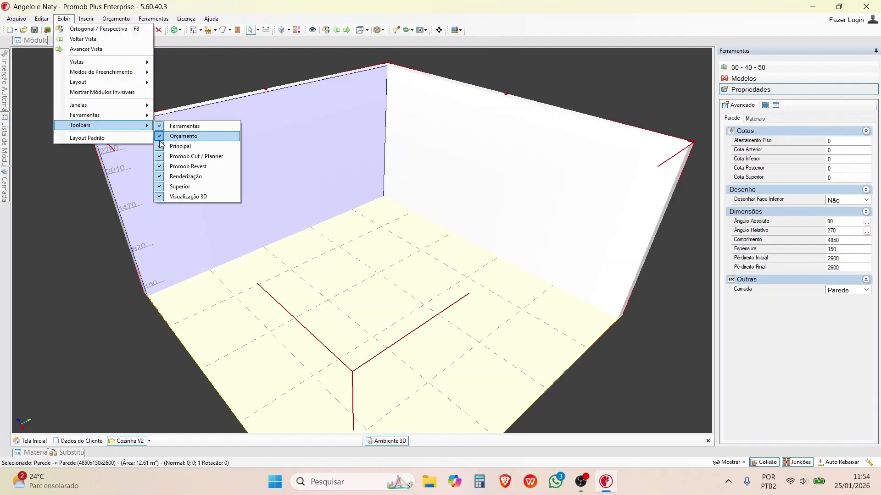
click(156, 4)
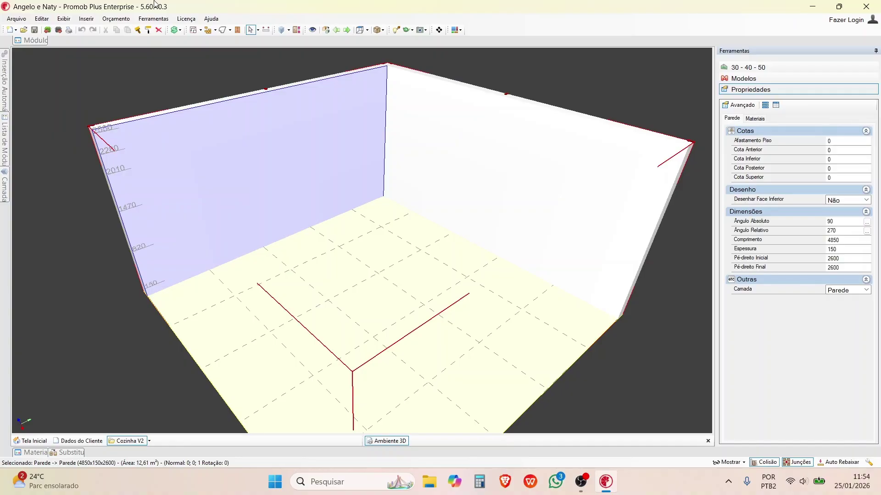
- Examine the budget commands: Edição de Preços with Montado and Explodido, Listagem with its Chapas options, and the Soldax, Electrolux and Continental entries
click(115, 19)
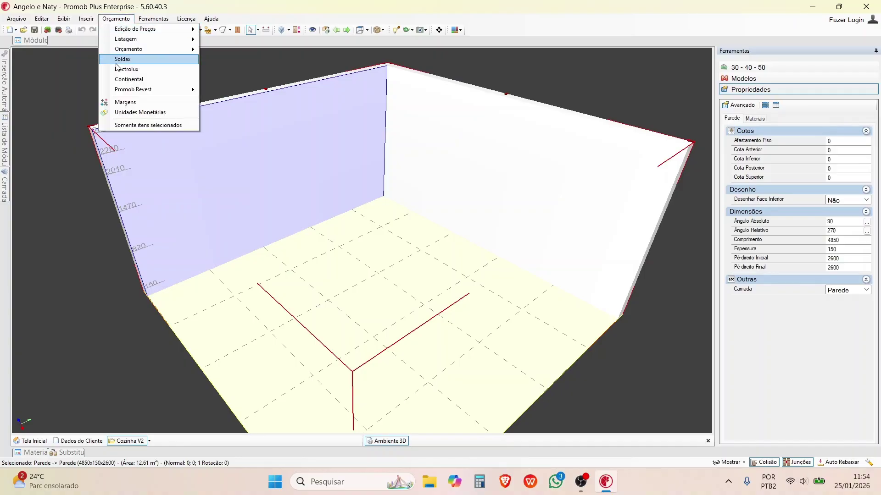
mouse_move(132, 33)
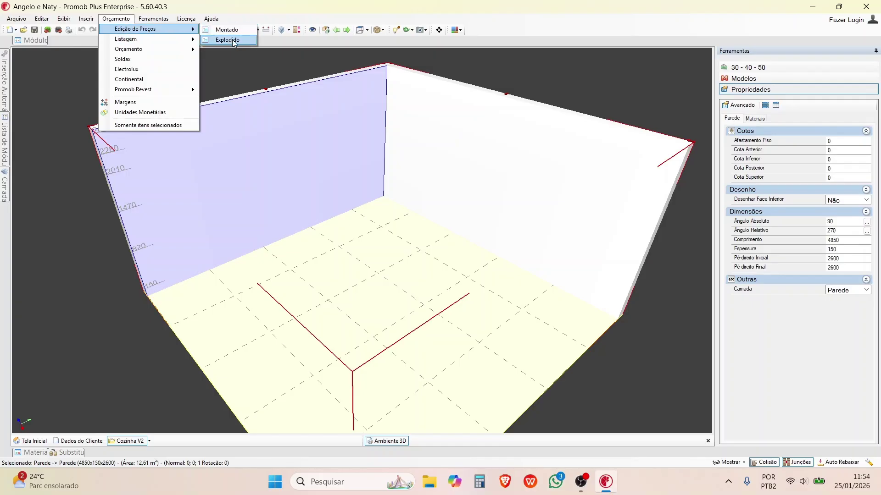
click(241, 27)
click(114, 21)
click(113, 21)
click(113, 20)
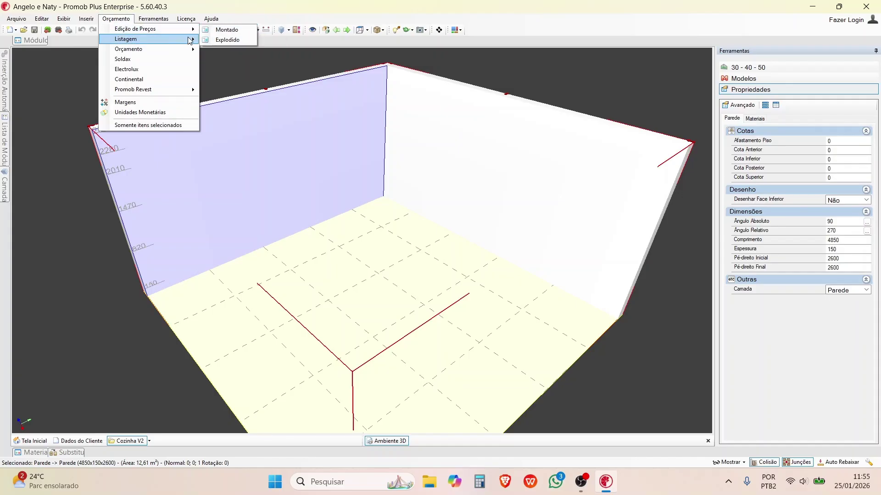
mouse_move(152, 43)
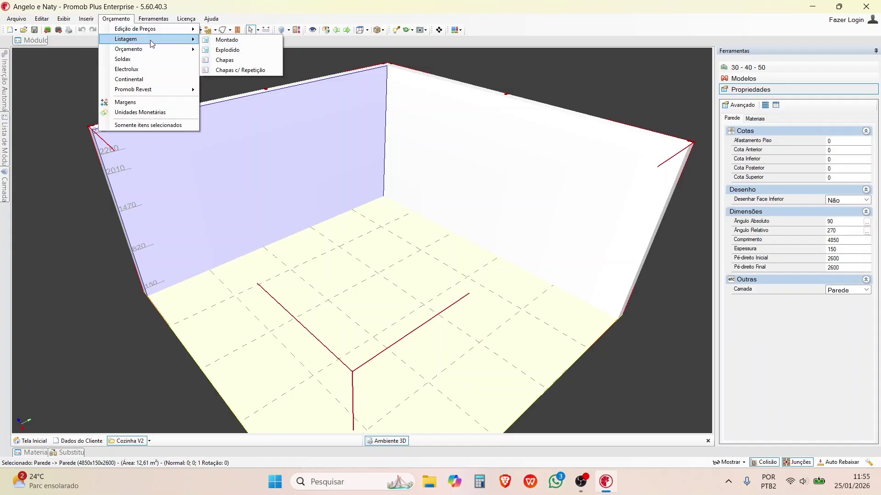
click(129, 68)
click(487, 171)
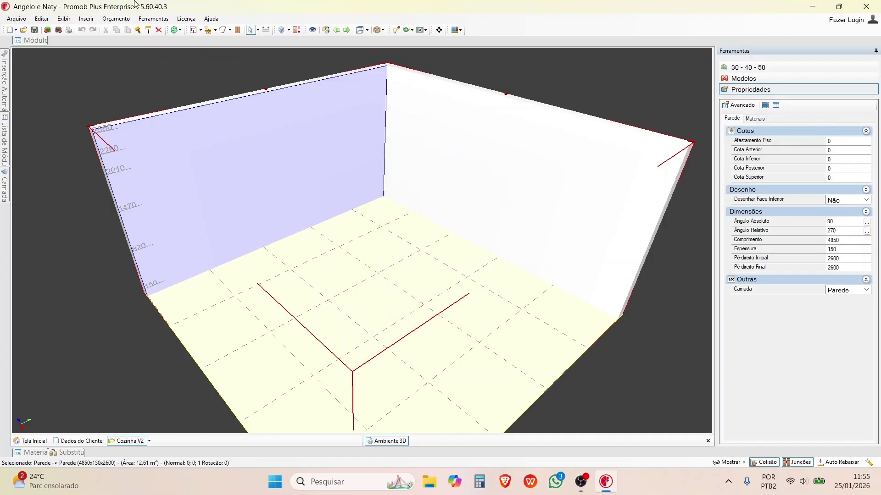
click(105, 20)
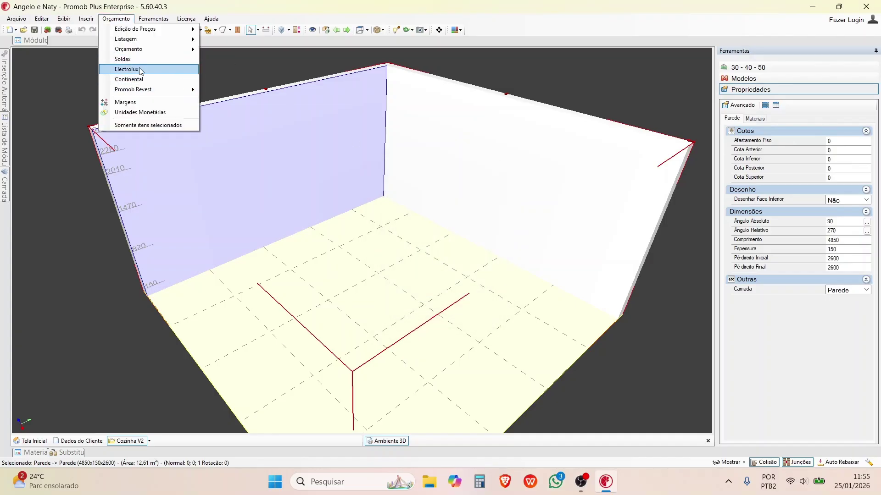
mouse_move(154, 94)
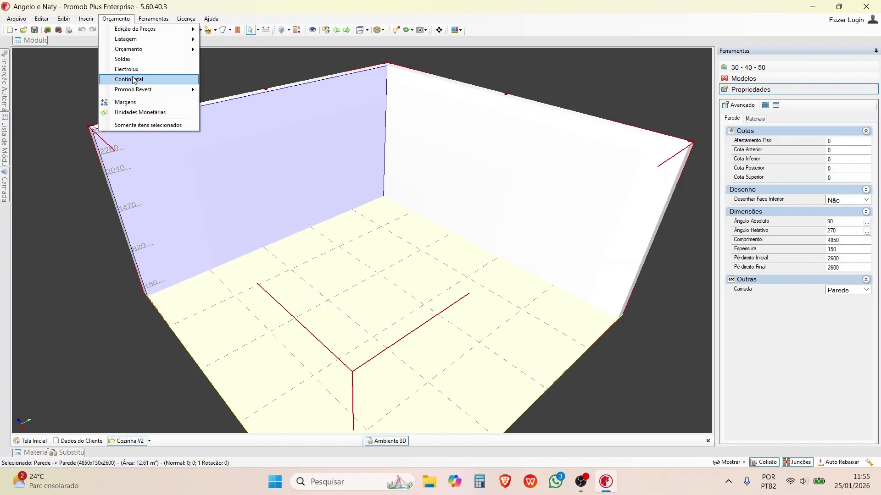
- Insert the Electrolux one-door refrigerator module RE28 beside the room's left-hand wall and delete it
click(14, 30)
click(33, 41)
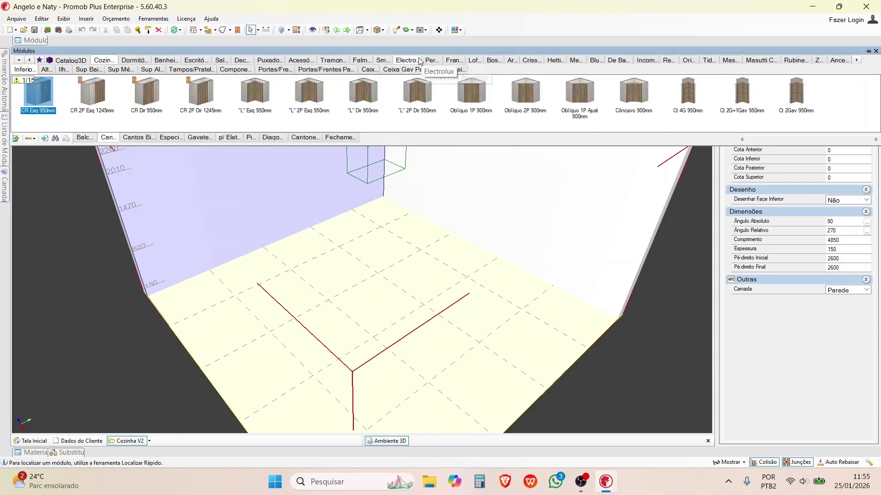
click(407, 60)
click(92, 94)
click(256, 262)
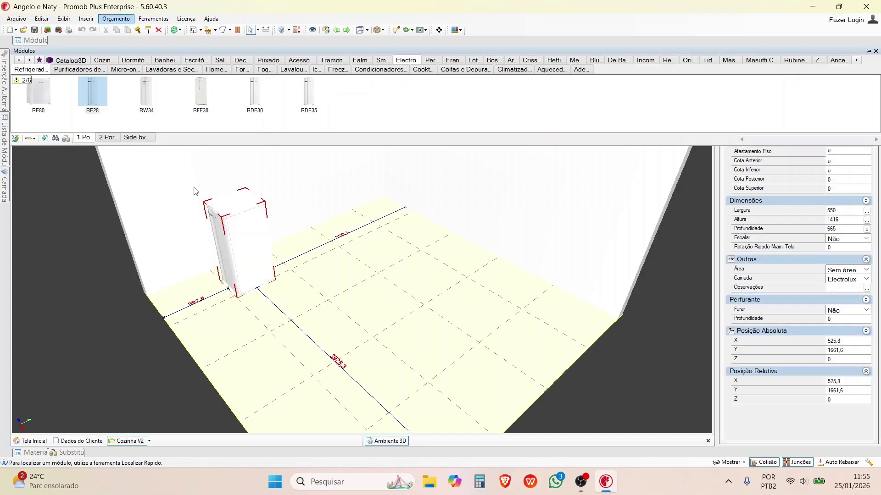
drag(228, 247, 234, 199)
key(Delete)
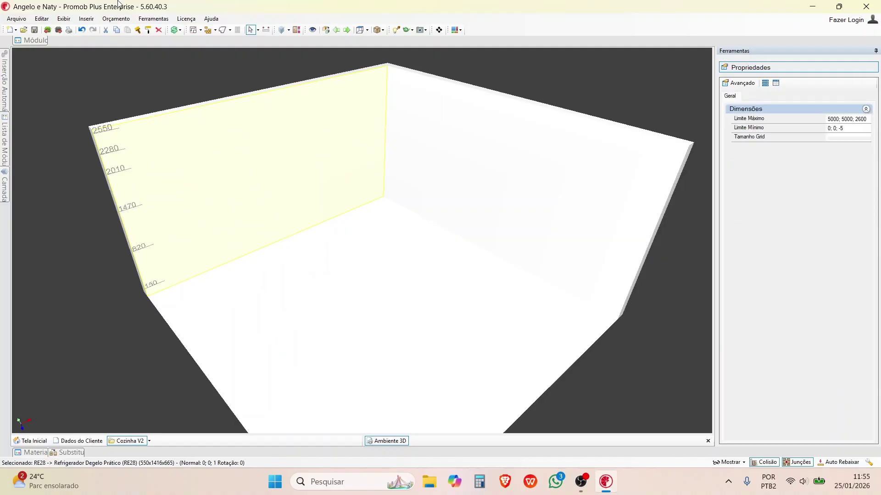
- Review the remaining budget commands: Promob Revest, Margens, Unidades Monetárias and Somente itens selecionados
click(116, 20)
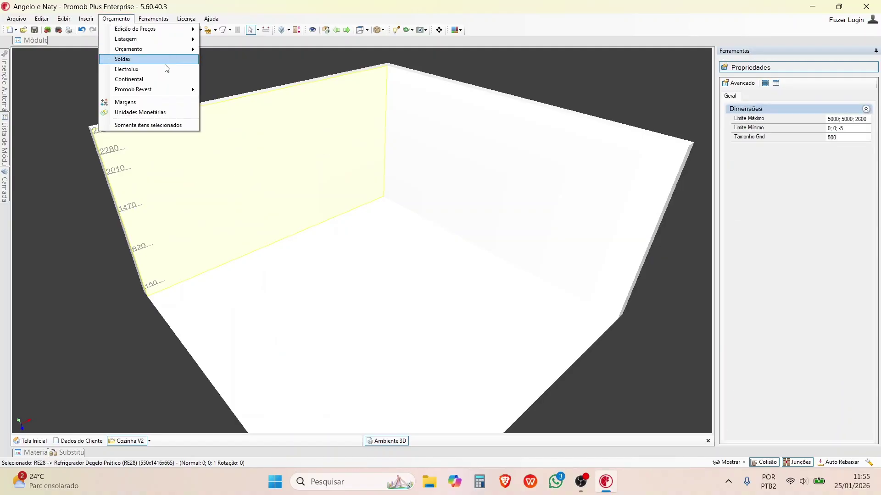
click(144, 121)
click(482, 261)
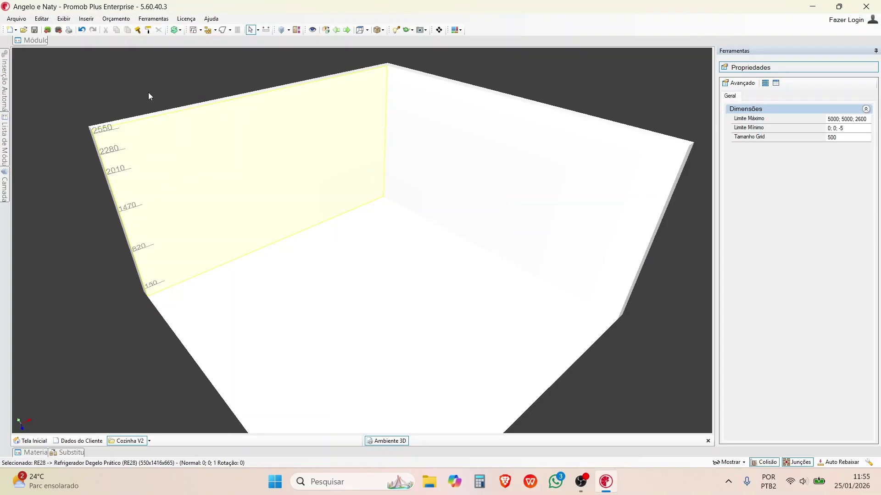
click(116, 19)
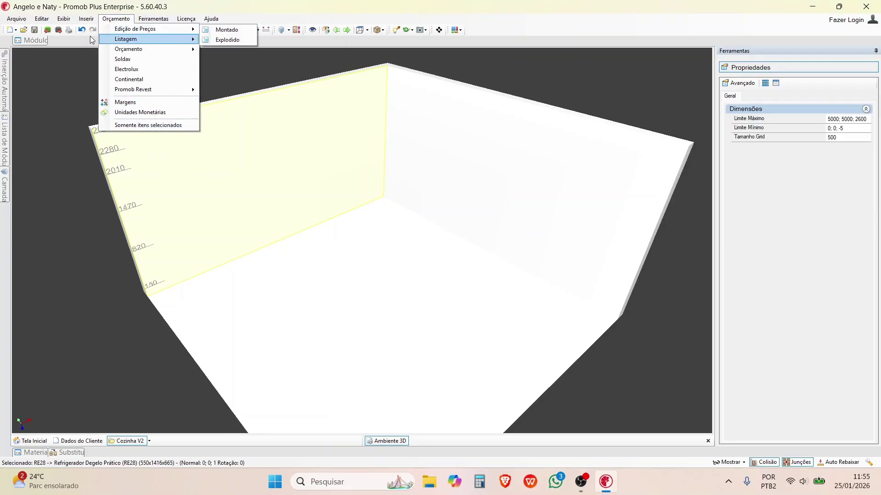
click(121, 20)
click(122, 21)
- Examine the Ferramentas commands, from Calcular Distância and rendering to Configurar Atalhos and Preferências, and the Licença commands
mouse_move(152, 20)
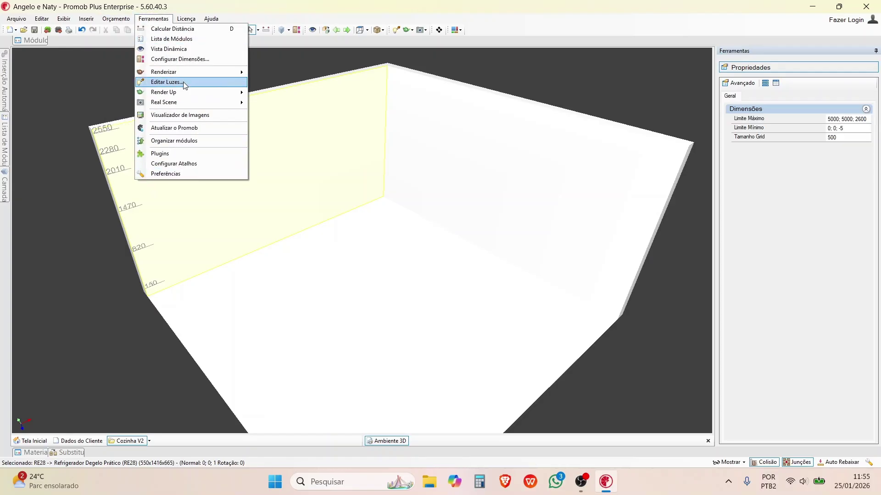
click(321, 2)
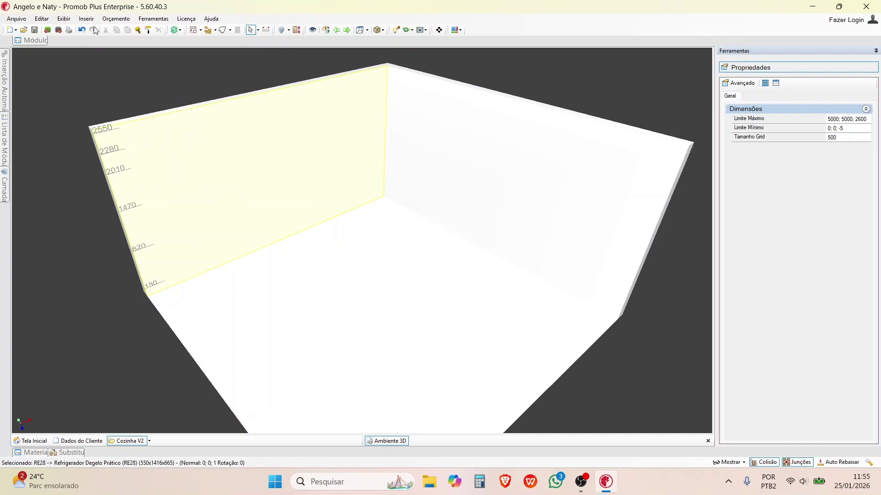
click(153, 19)
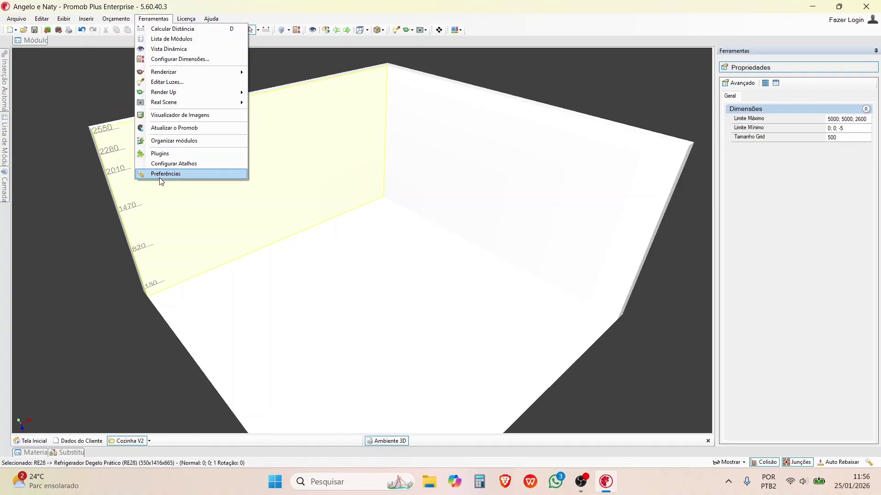
click(463, 4)
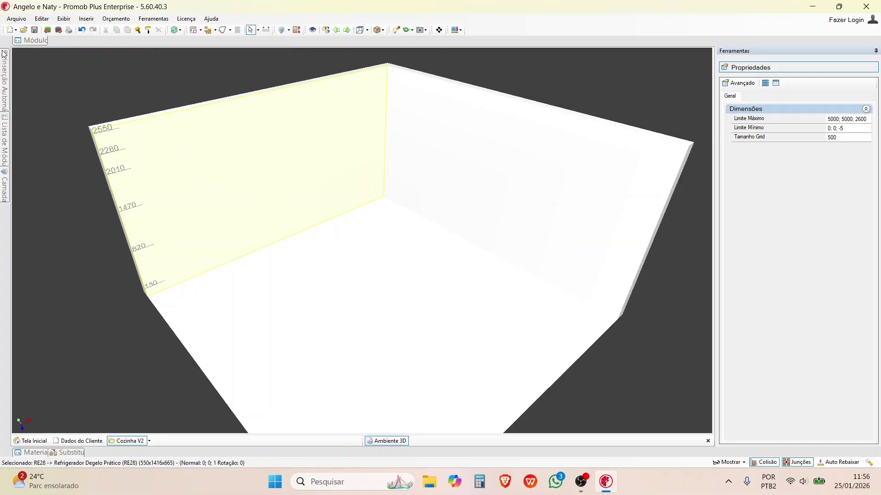
click(154, 18)
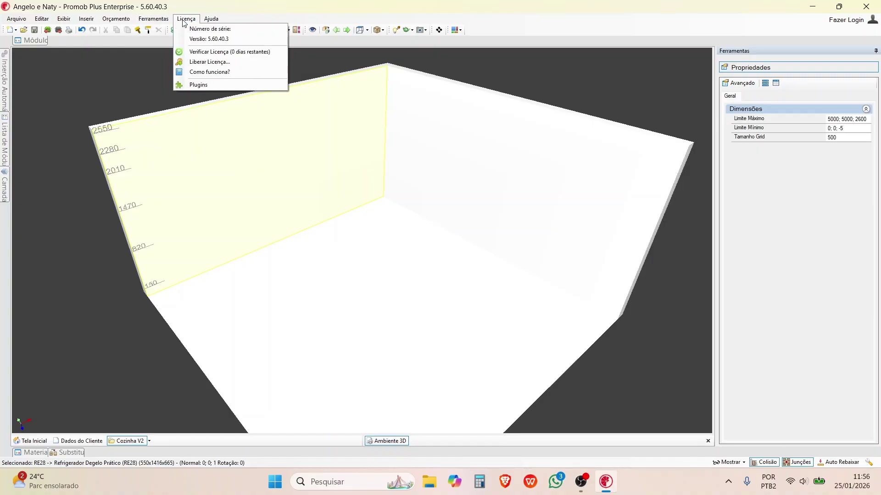
click(231, 174)
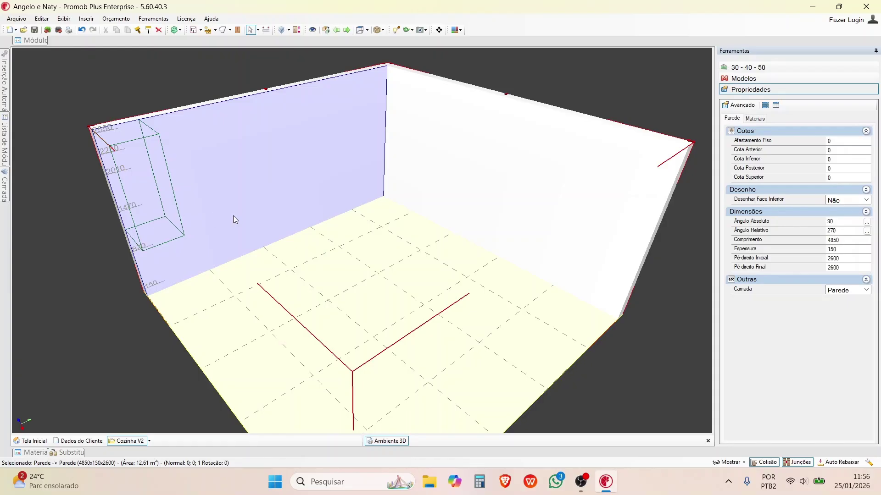
- Apply the Cinza Fóssil material to the room's left-hand wall
click(4, 199)
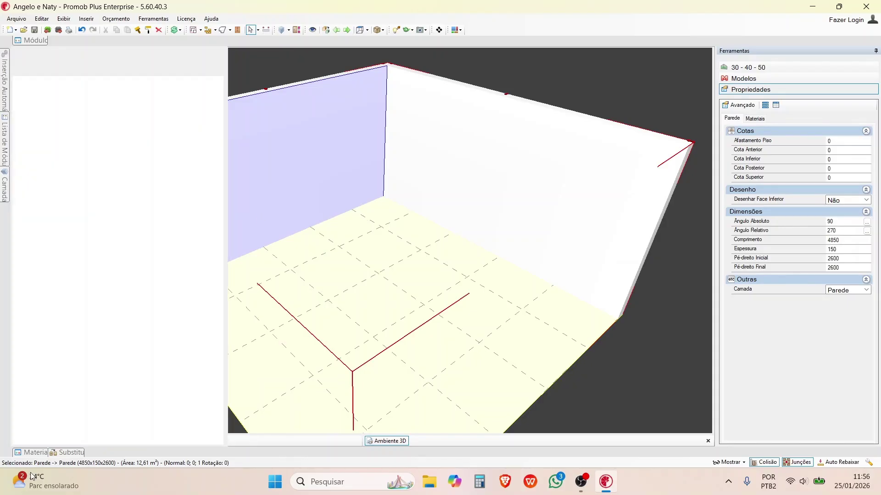
click(340, 395)
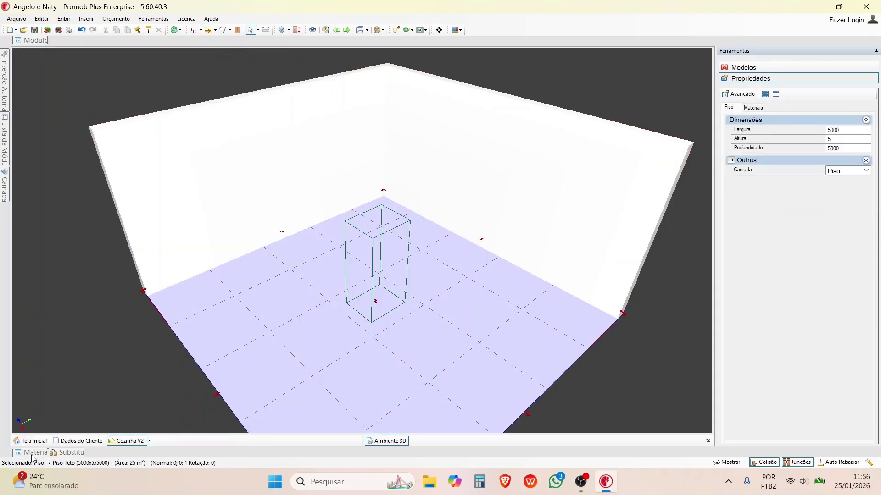
click(32, 453)
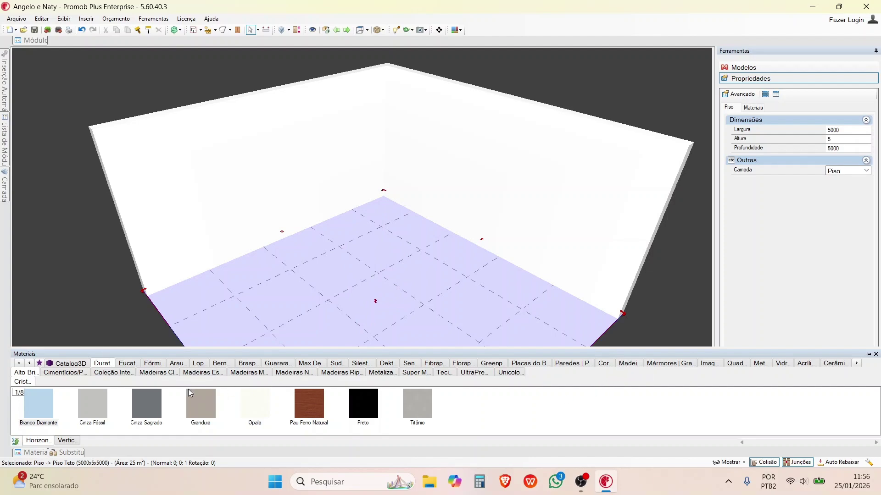
drag(90, 408, 257, 174)
click(408, 241)
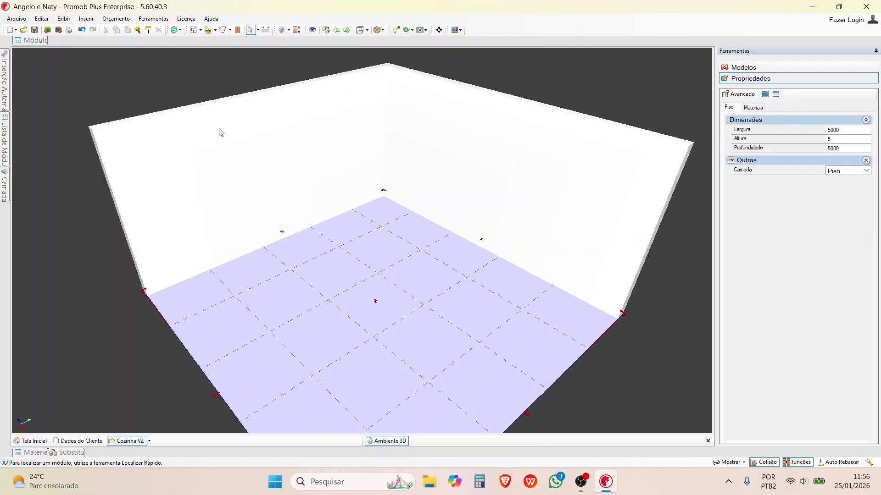
click(279, 281)
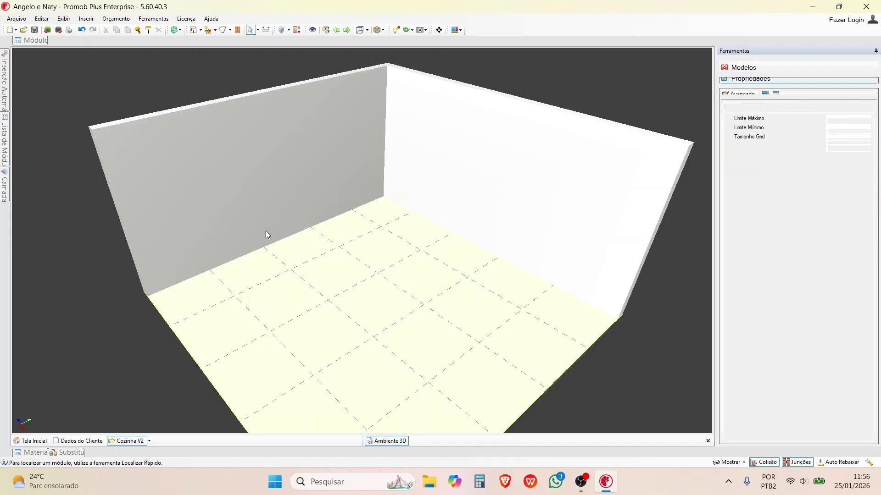
click(232, 205)
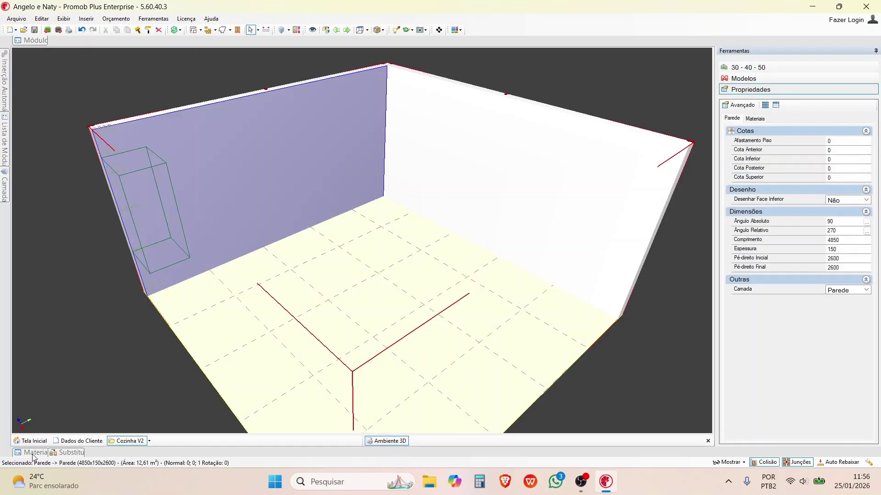
- Set the 3D environment's fill mode to Texturas com Linhas and inspect the walls
click(397, 114)
click(381, 30)
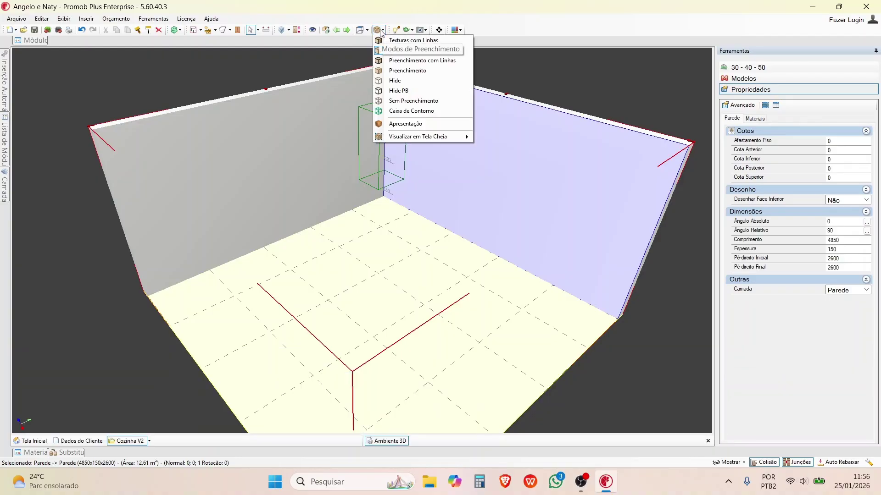
click(406, 41)
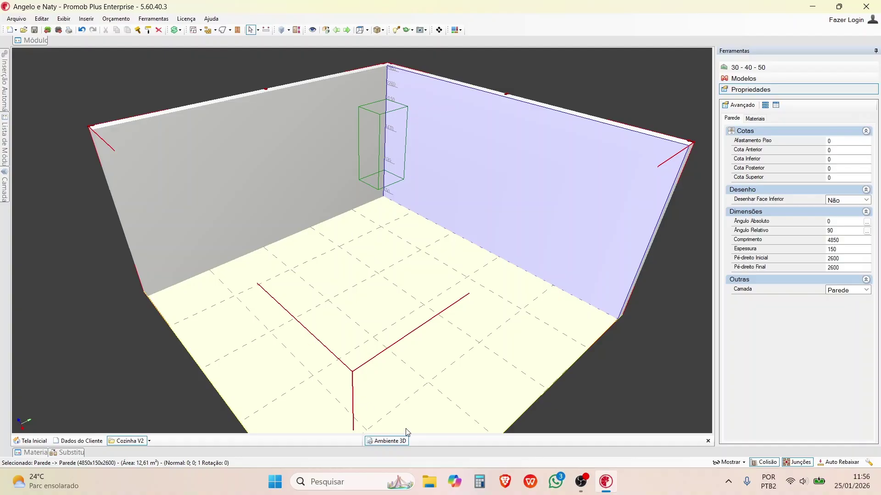
click(222, 288)
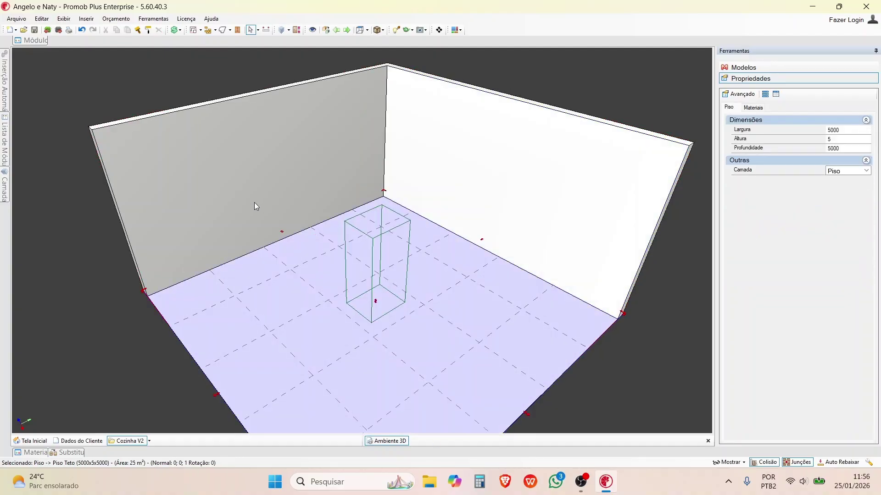
scroll(254, 182, up, 3)
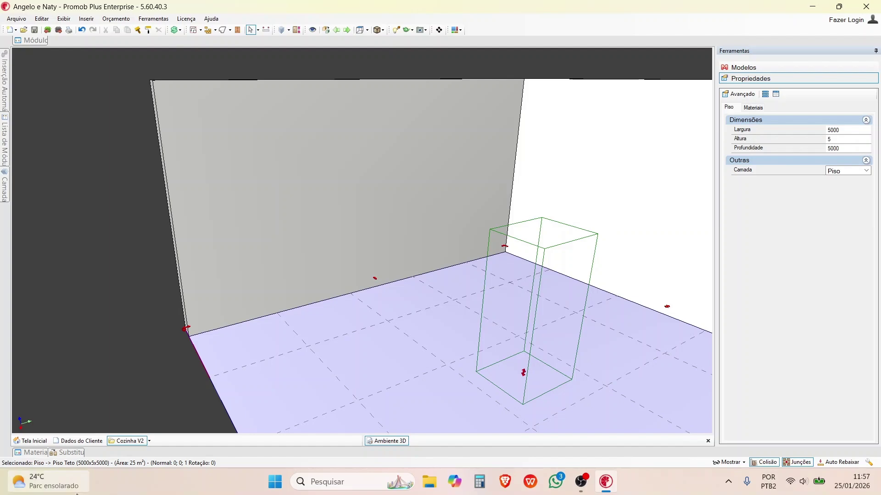
middle_drag(332, 178, 248, 188)
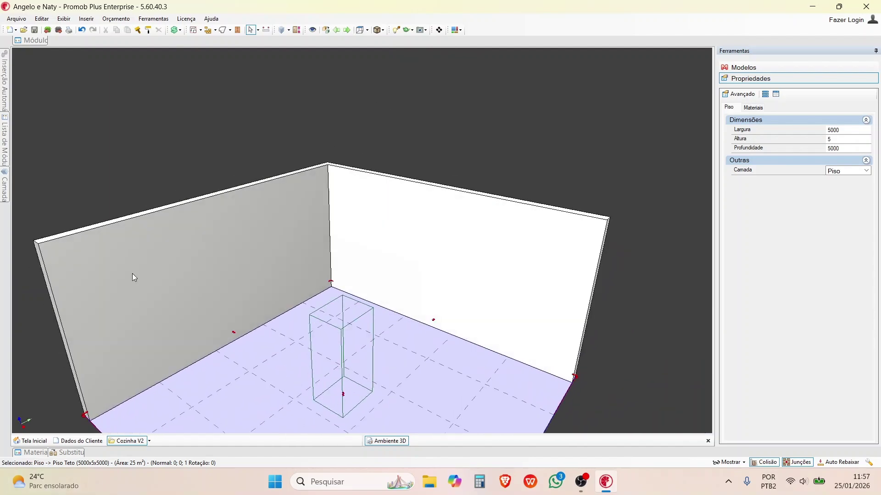
- Apply the Guararapes material Amana to the face of the room's grey wall
click(157, 318)
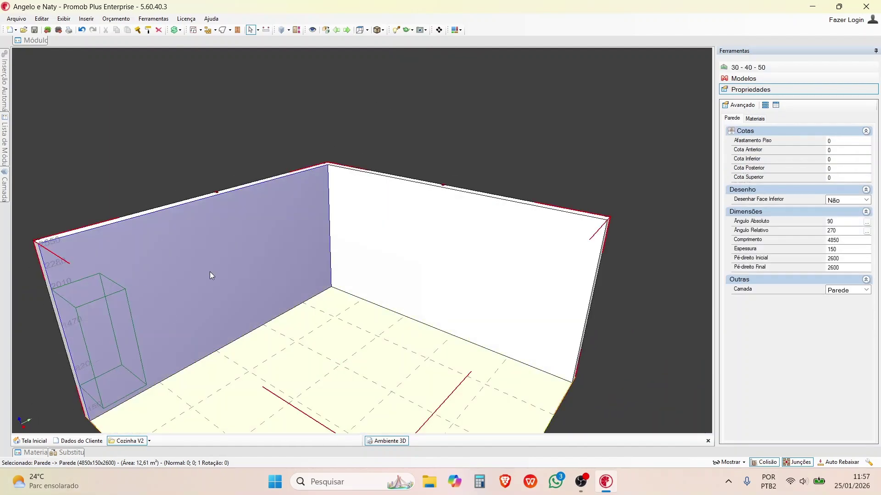
mouse_move(39, 454)
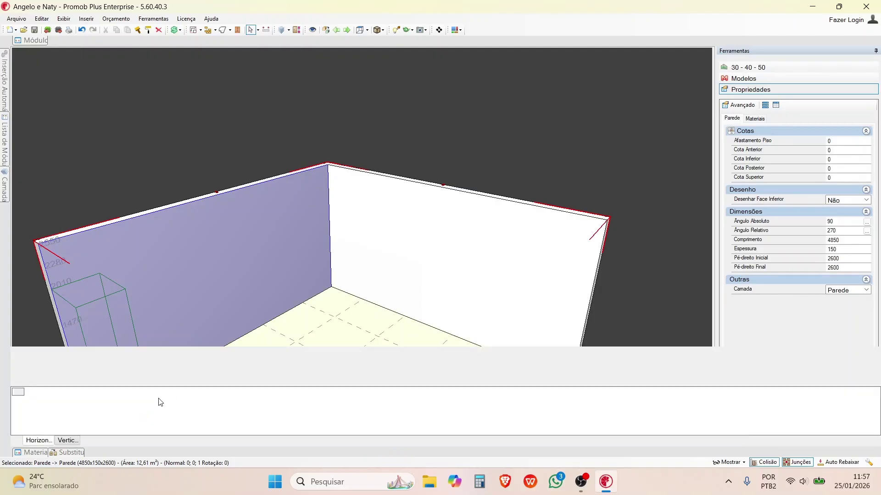
click(277, 364)
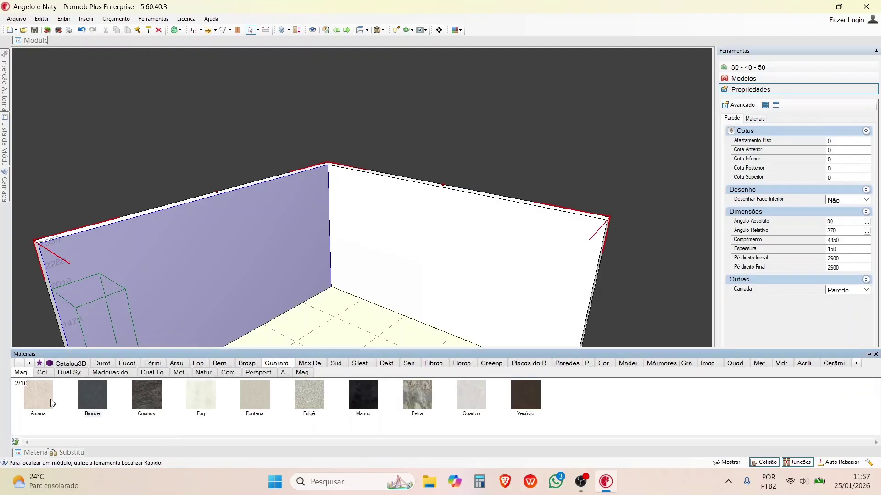
drag(51, 399, 204, 274)
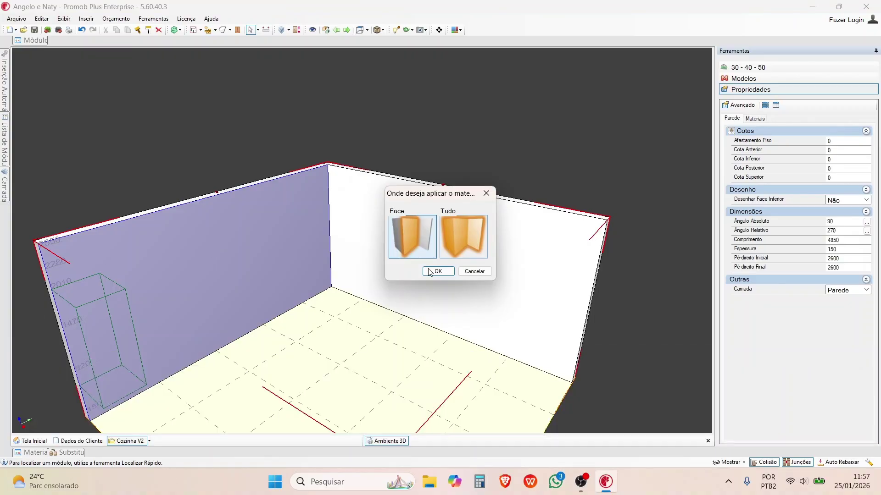
click(406, 247)
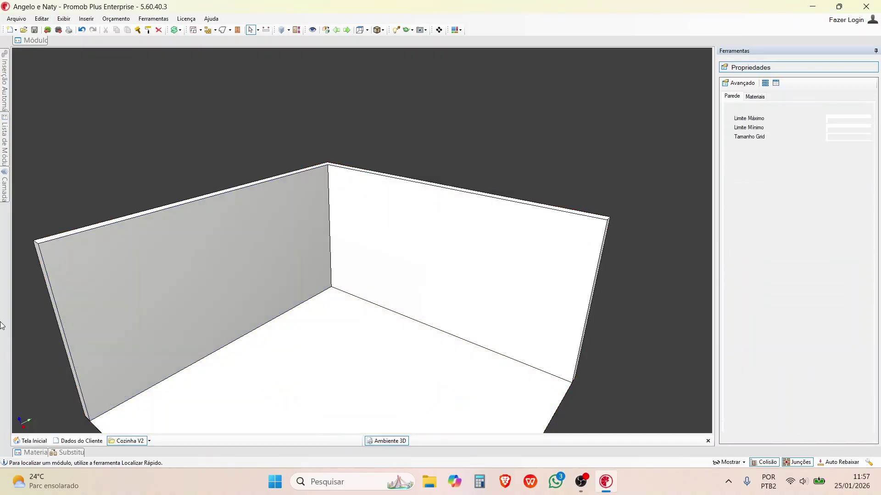
- Examine the dimensions and properties of the textured wall and the floor
click(56, 274)
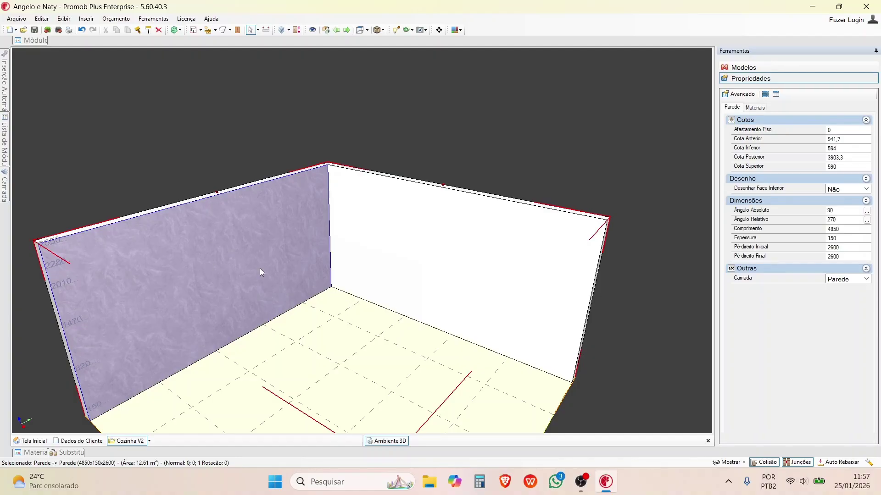
key(Escape)
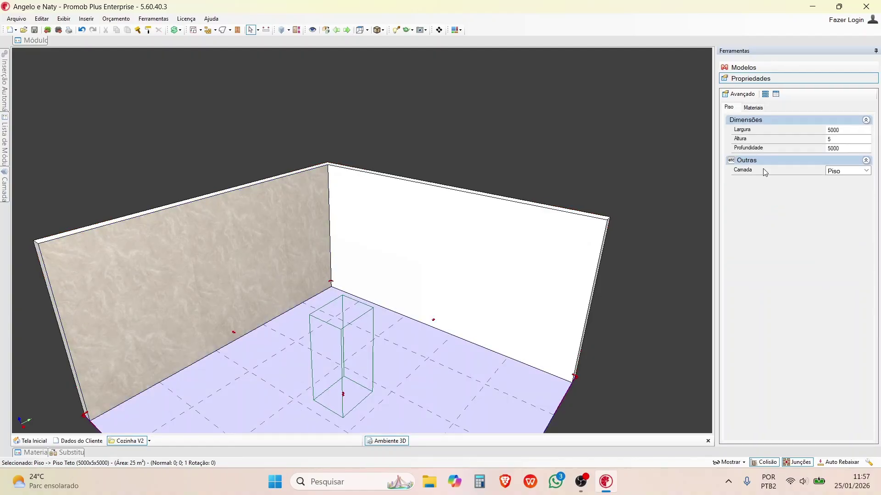
click(270, 281)
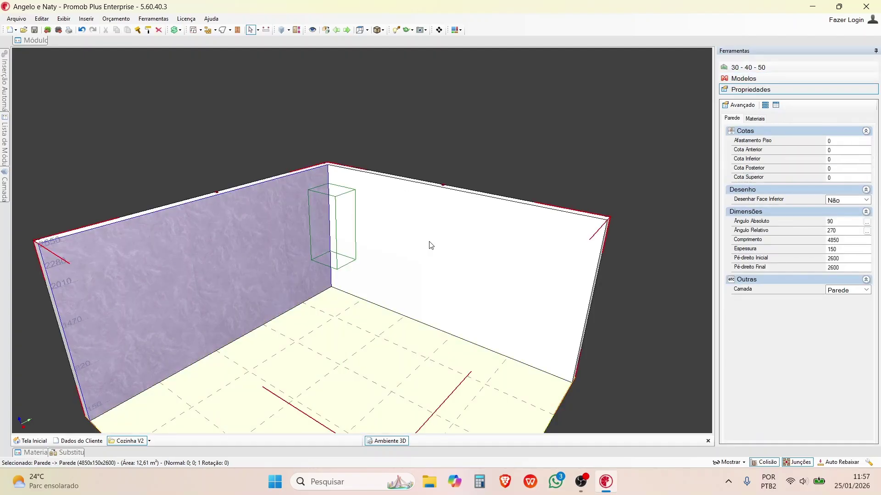
- Insert the Cozinhas lower cabinet 2P 800mm on the textured wall, about 646 mm from its near end and 932 mm above the floor
middle_drag(177, 306, 54, 57)
click(41, 41)
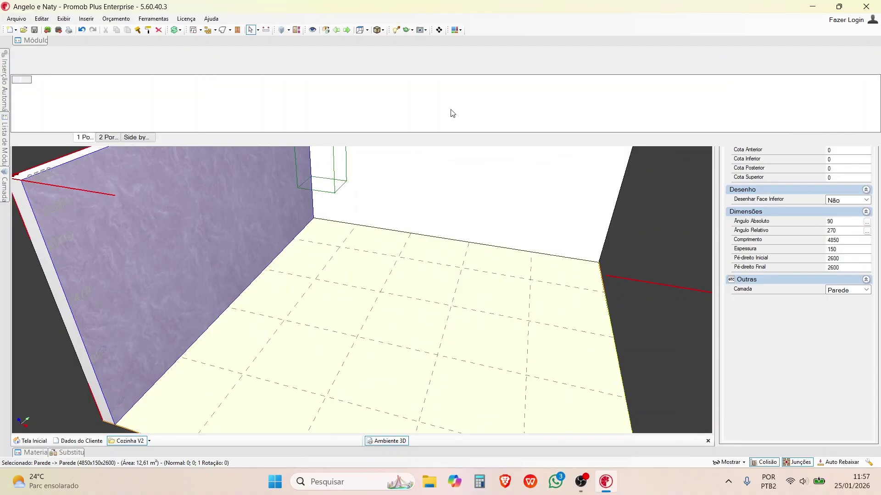
click(21, 61)
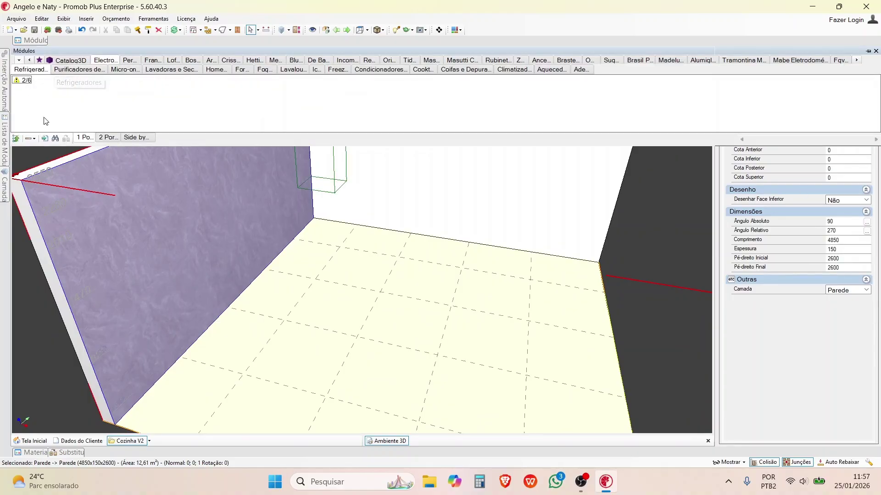
click(19, 61)
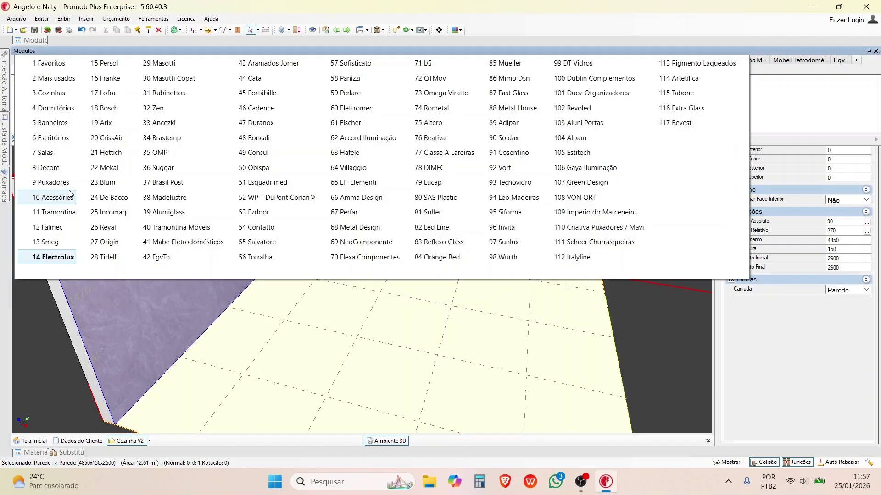
click(44, 91)
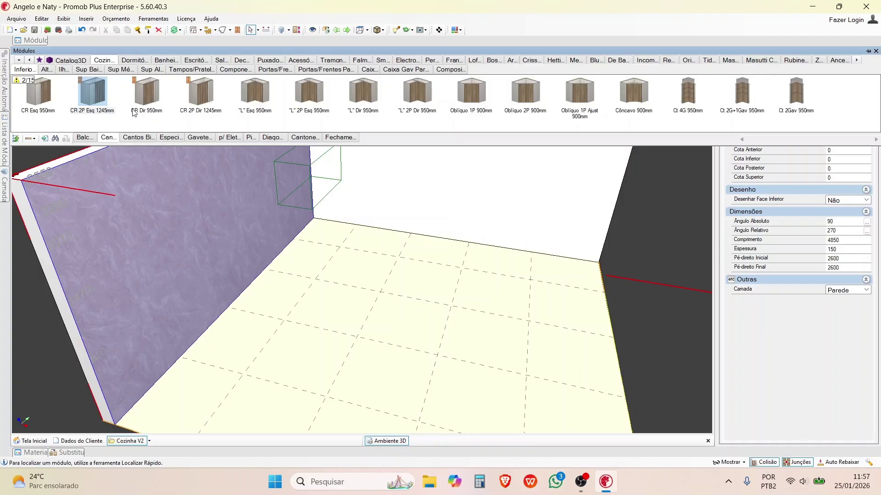
click(84, 137)
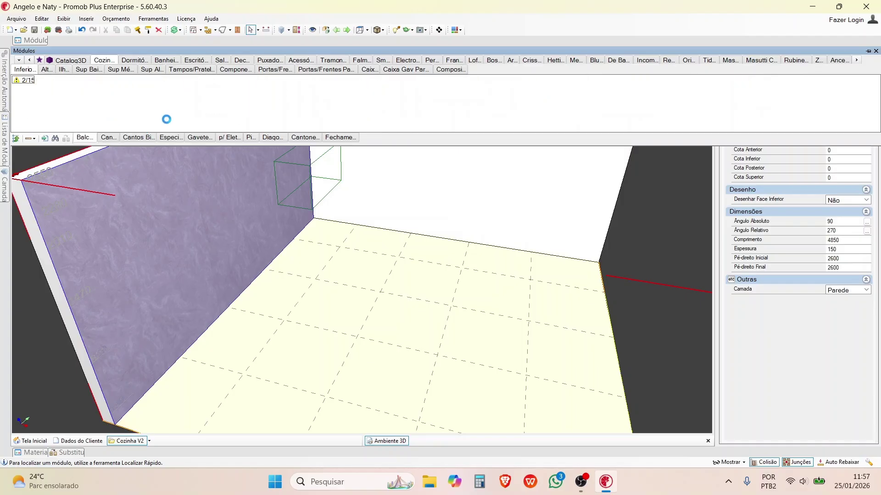
click(595, 94)
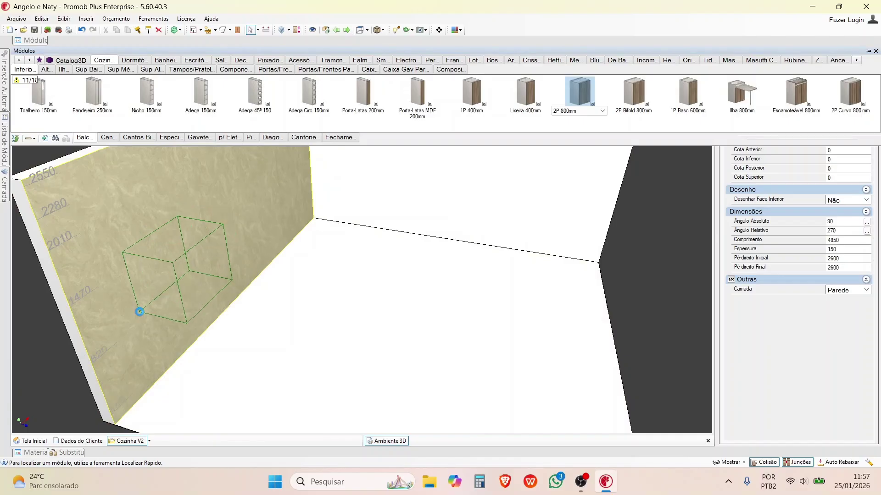
click(161, 309)
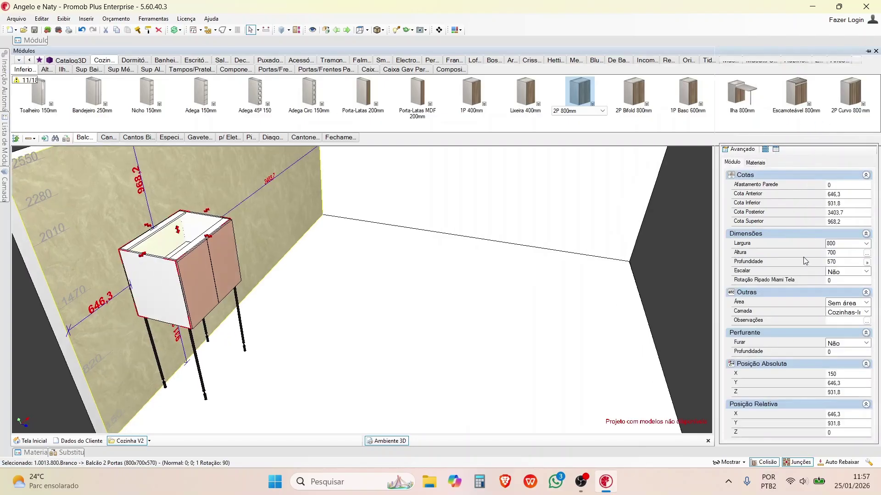
- Inspect the two-door cabinet from several angles and review its property groups, collapsing Outras
middle_drag(321, 362, 307, 220)
scroll(307, 221, up, 5)
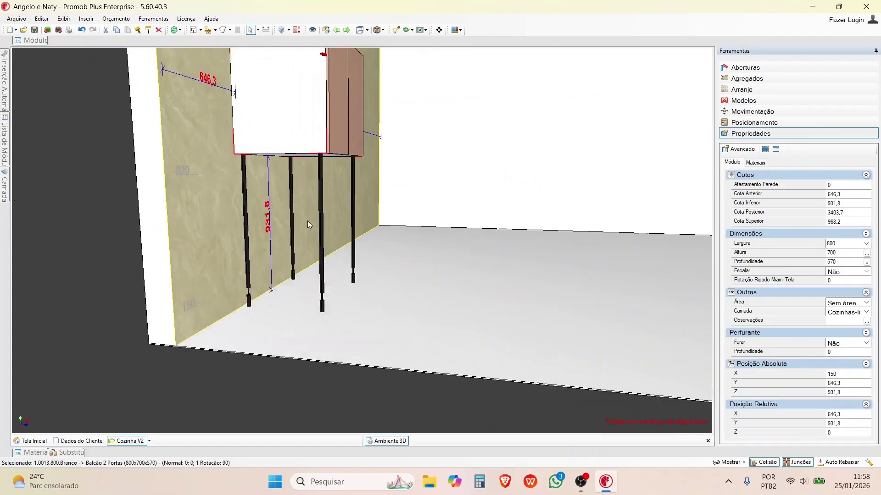
middle_drag(256, 252, 356, 208)
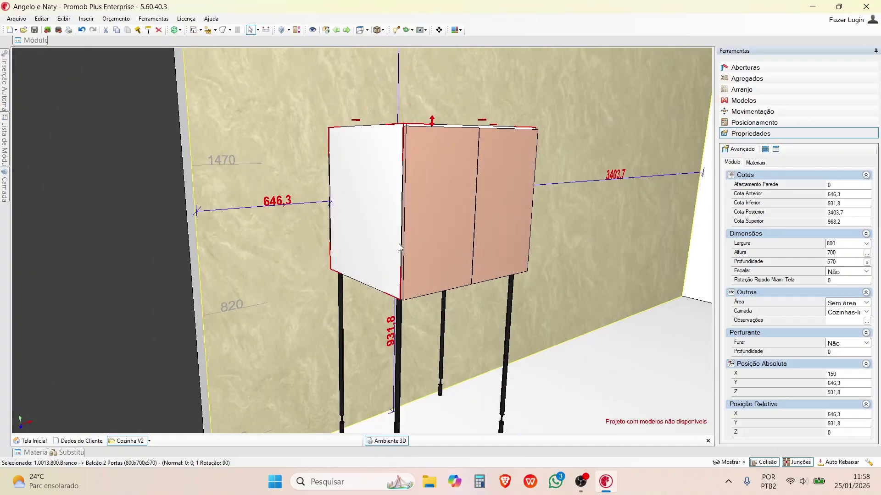
scroll(364, 327, up, 3)
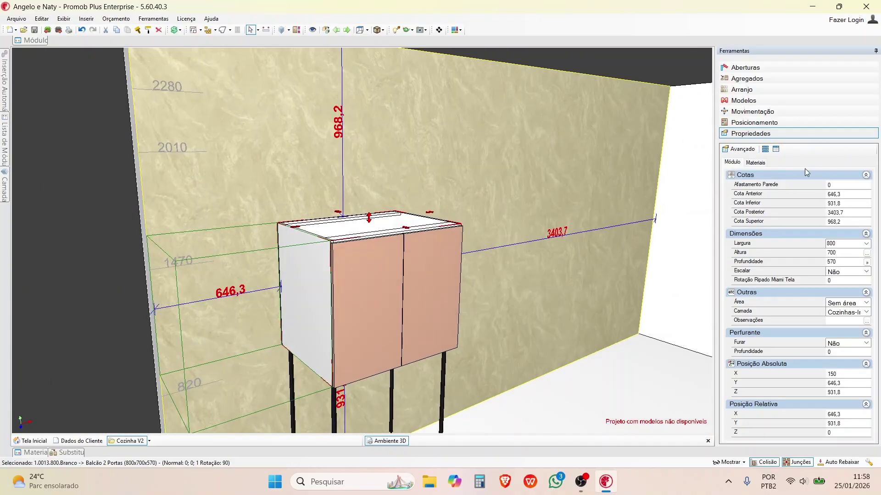
click(801, 292)
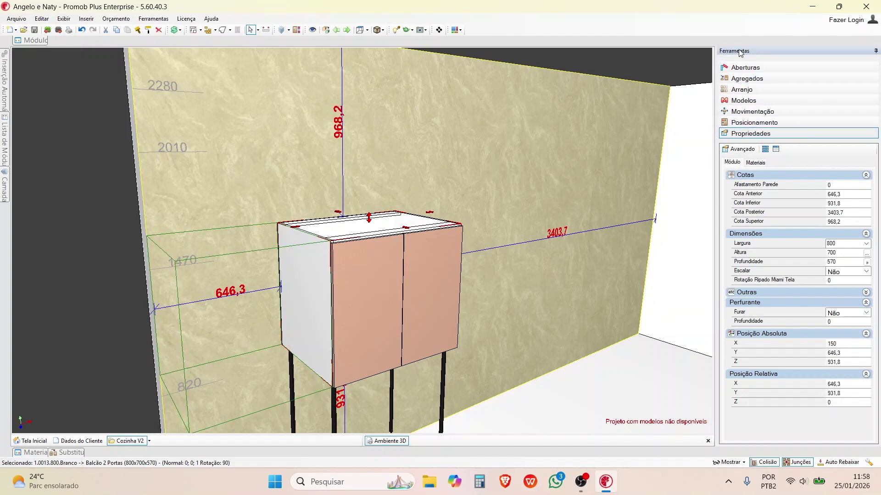
- Review the Base and Fundo parts of the cabinet's Caixa (Balcão) aggregates, and show the Balcão 2 Portas insertion-point aggregates as well
click(736, 79)
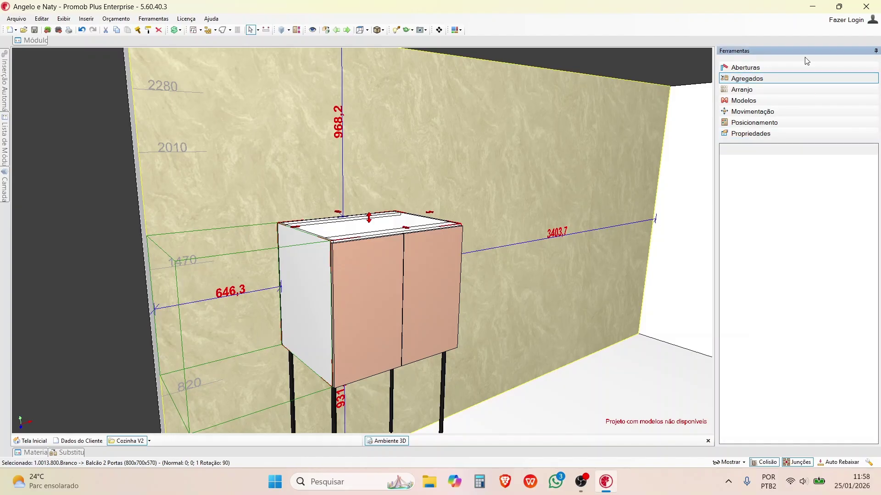
middle_drag(424, 262, 329, 294)
click(766, 160)
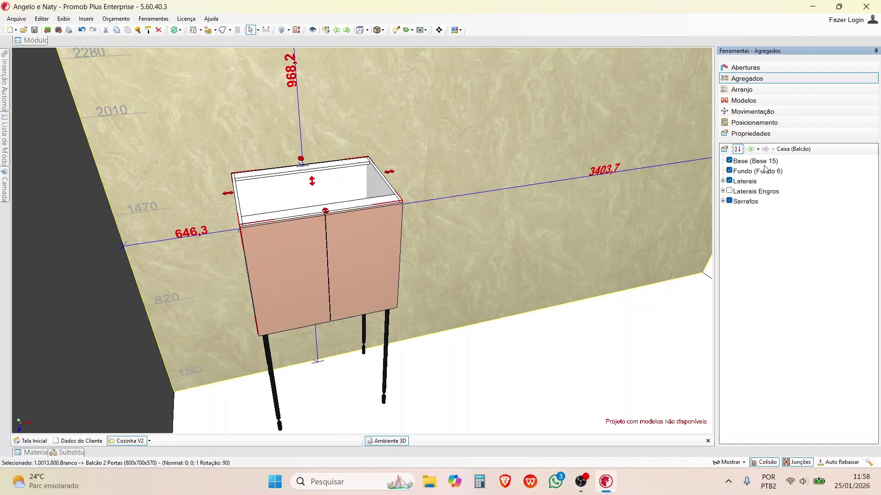
click(730, 171)
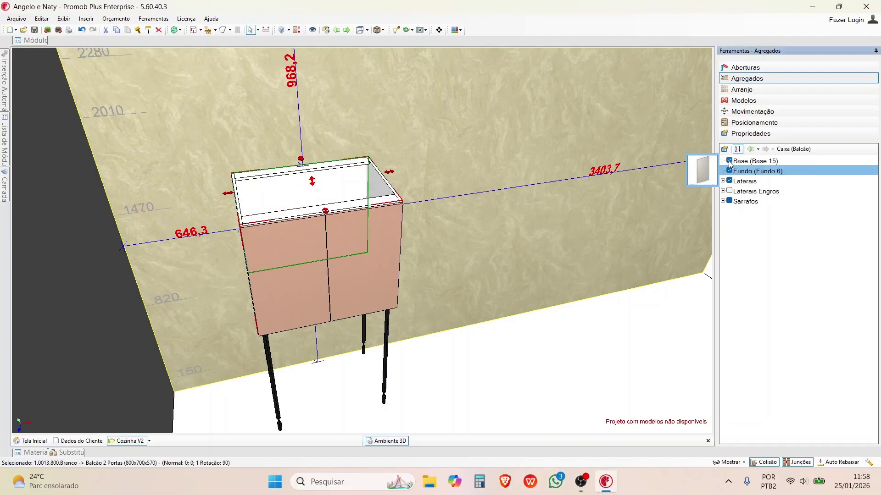
click(734, 161)
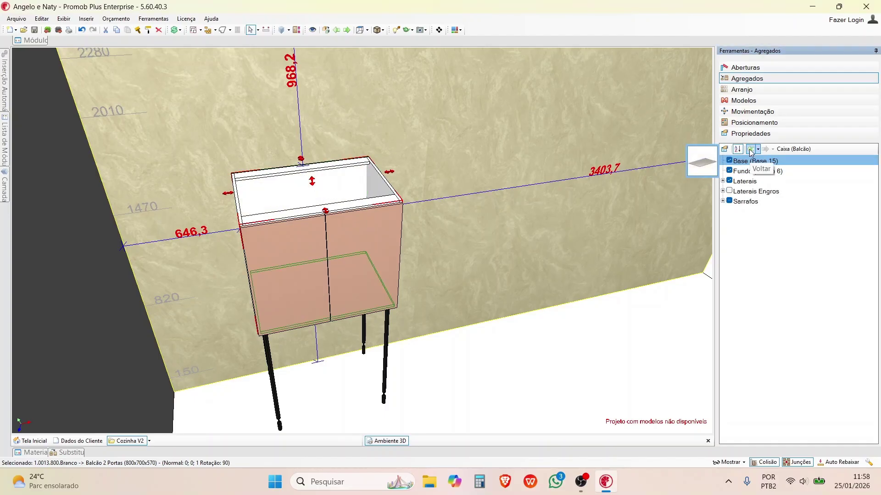
click(751, 152)
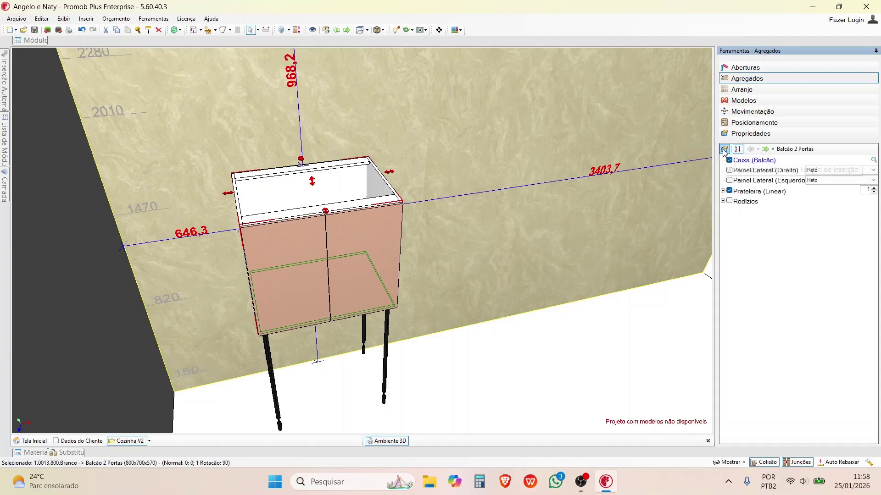
click(723, 150)
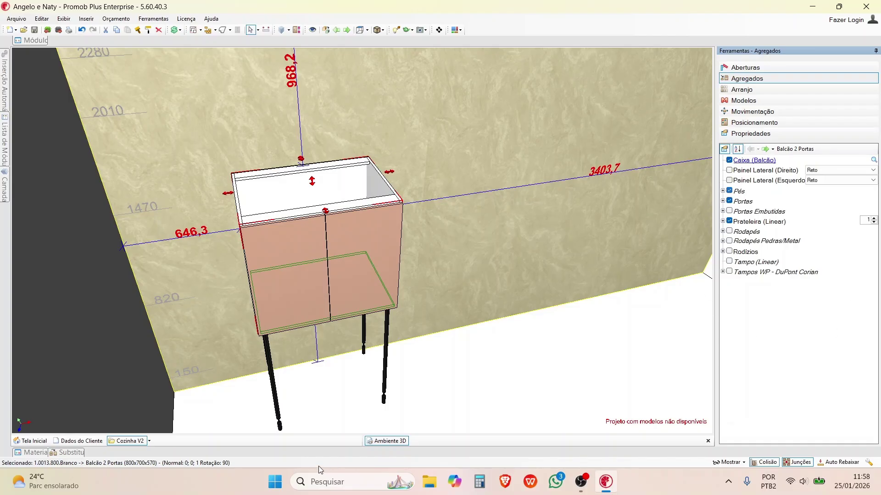
- Remove the feet (Pés) from the two-door cabinet
click(730, 191)
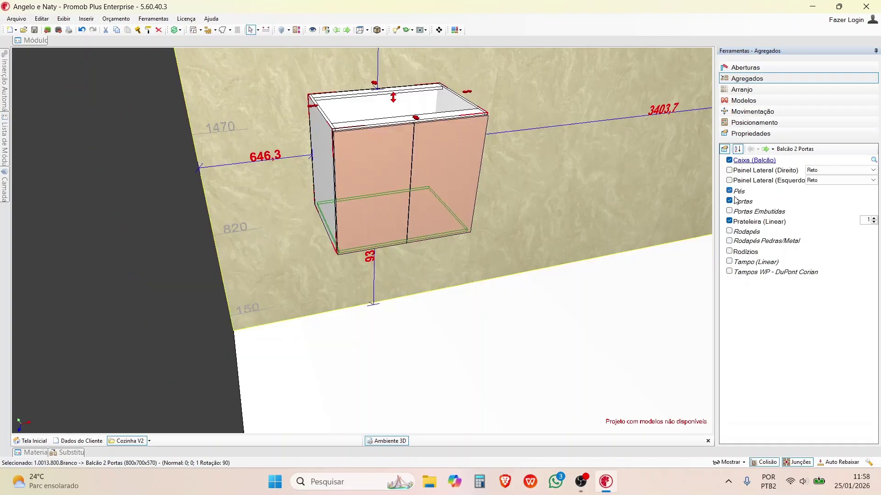
middle_drag(403, 294, 417, 251)
middle_drag(283, 389, 696, 149)
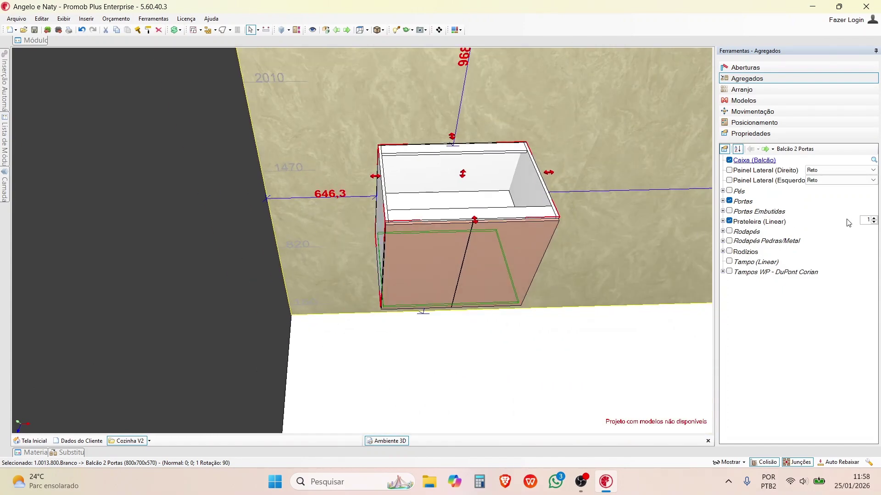
- Set the cabinet's linear shelf count to 2 and open its doors to 90°
click(874, 219)
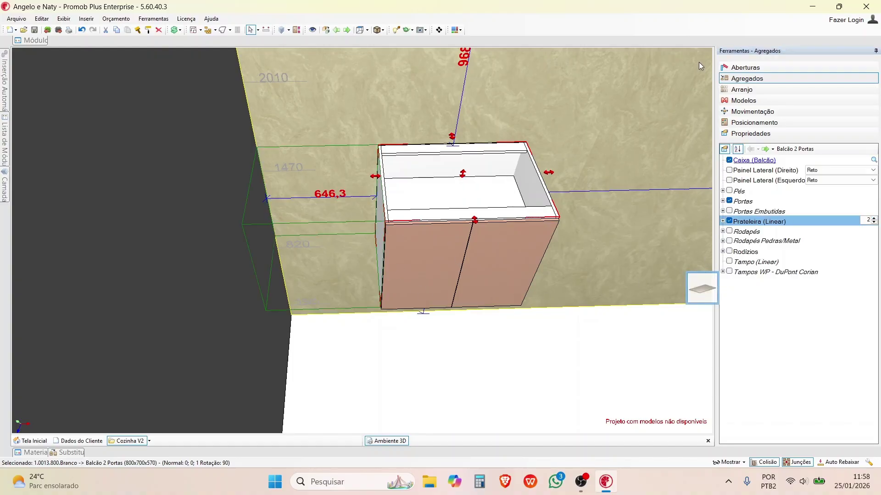
click(746, 68)
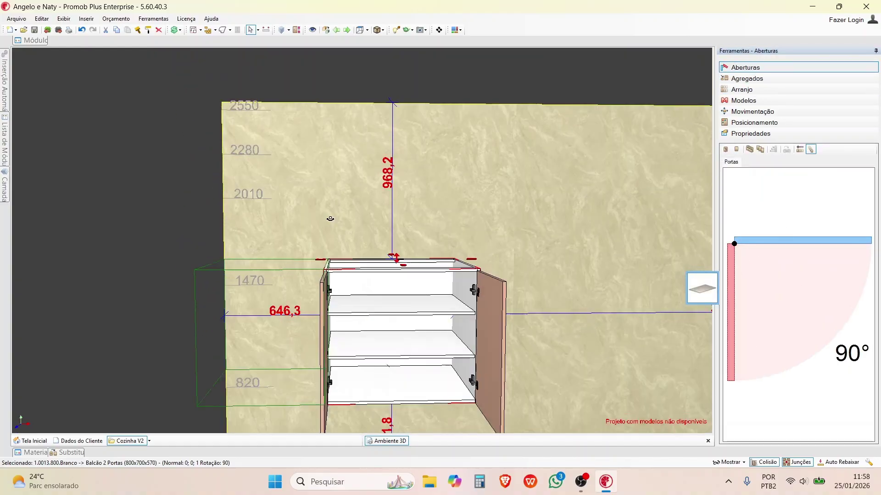
click(746, 79)
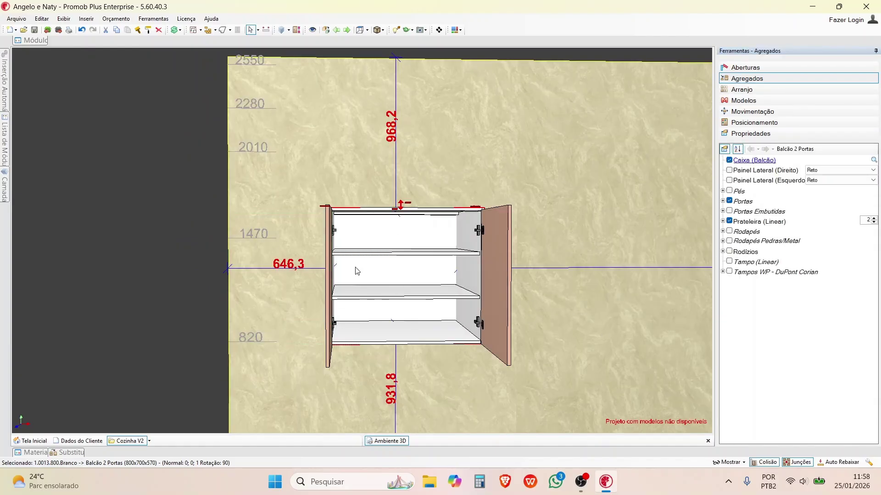
- Try the cabinet with three, two and one linear shelves, and list its individual shelves
click(874, 218)
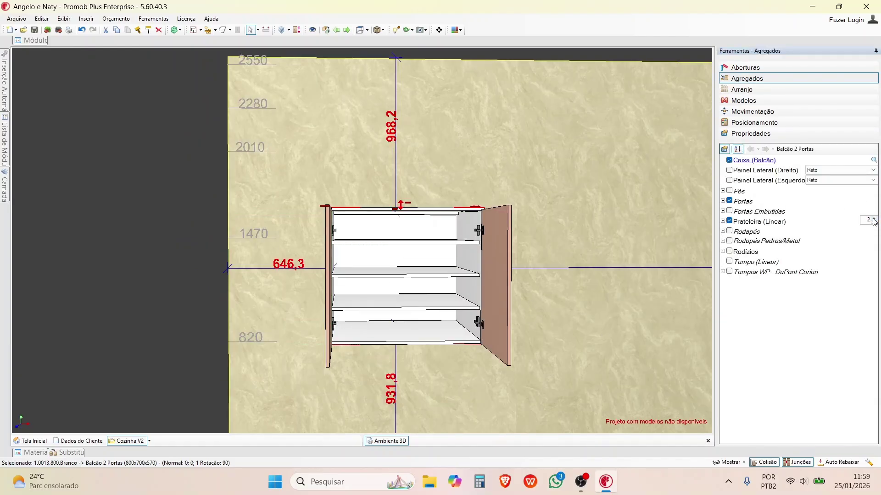
click(874, 223)
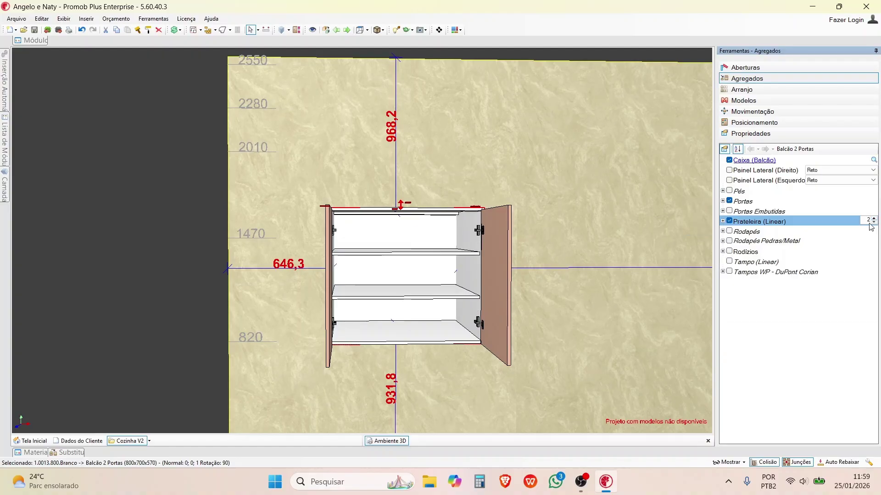
click(874, 223)
click(723, 222)
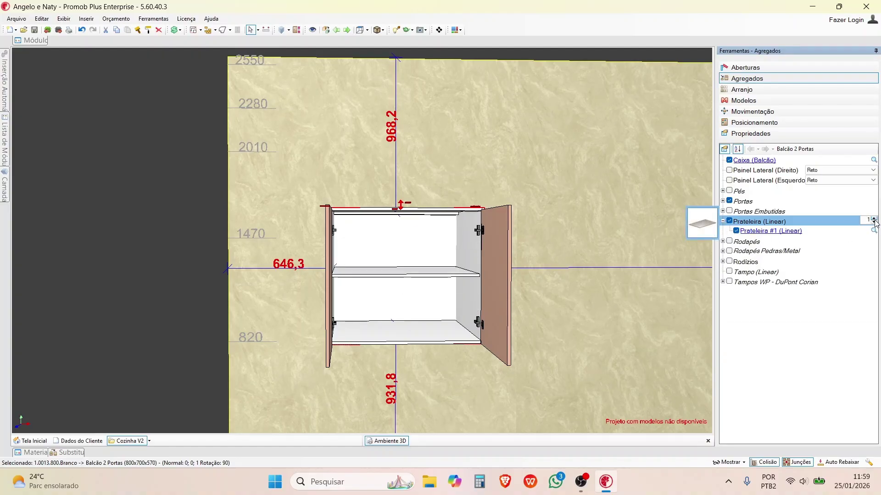
- Set the linear shelf count to 3, remove Prateleira #2 and check the cabinet's interior
click(873, 220)
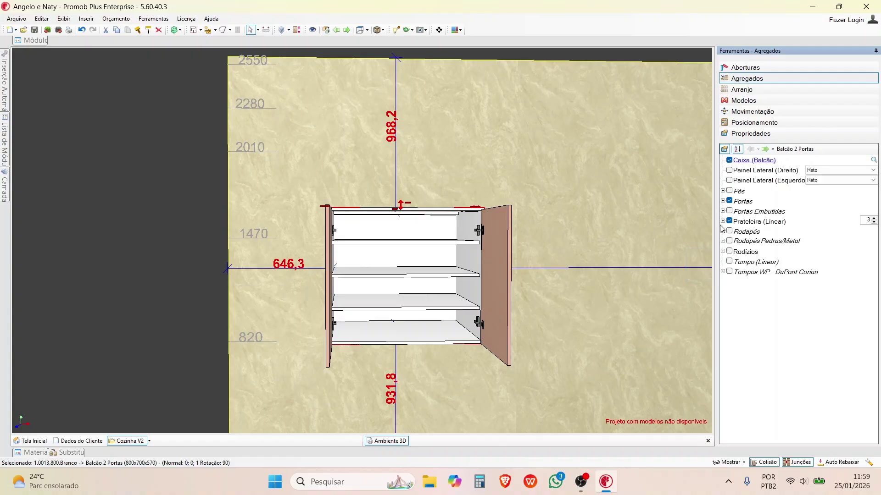
click(723, 221)
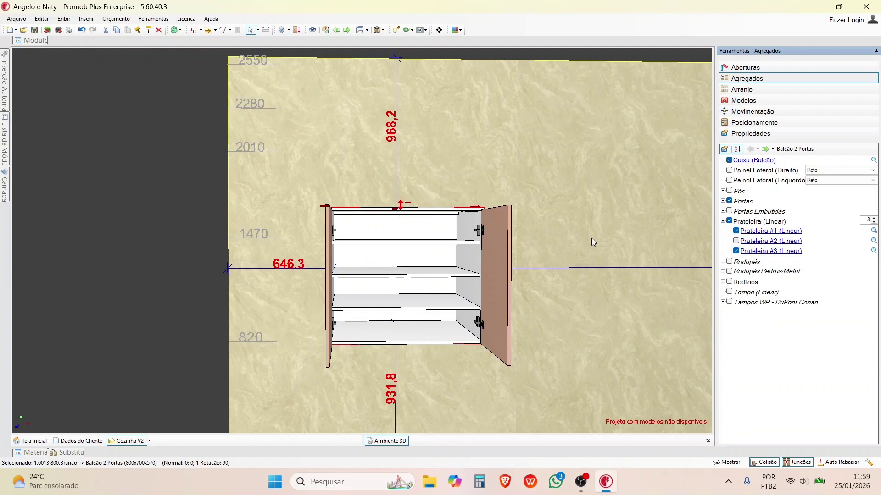
middle_drag(358, 278, 339, 251)
middle_drag(339, 252, 415, 302)
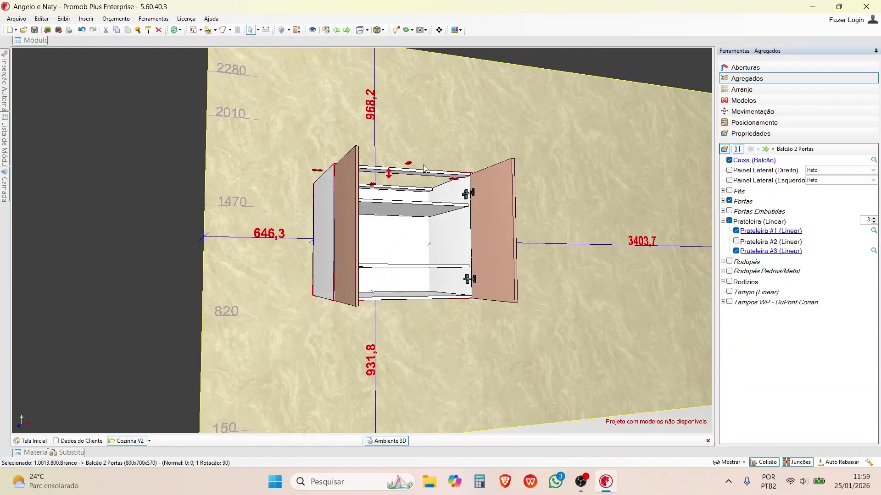
scroll(385, 241, up, 6)
middle_drag(452, 240, 383, 258)
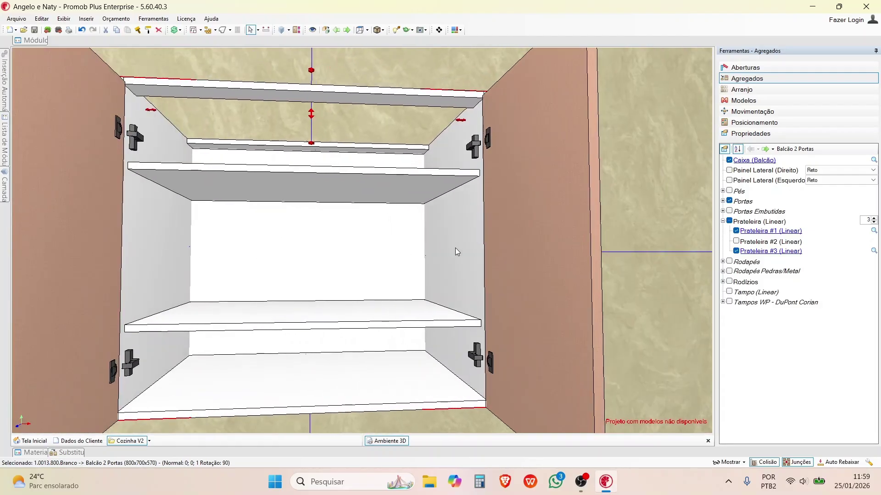
scroll(455, 248, down, 5)
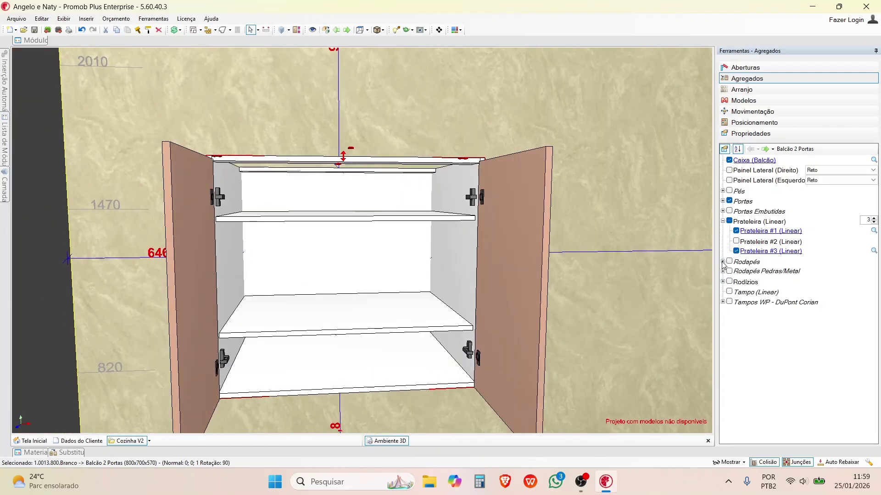
- Expand the cabinet's Rodapés and Rodapés Pedras/Metal aggregates to review their side and front options
click(723, 262)
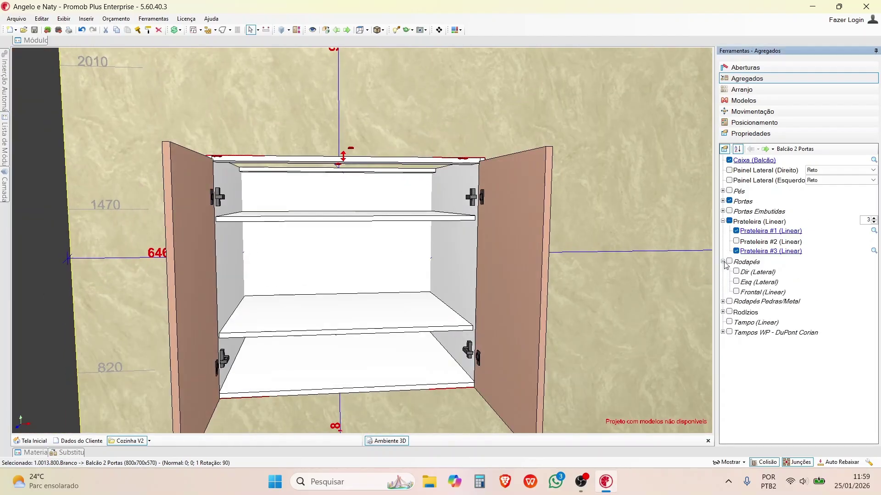
click(726, 303)
click(723, 302)
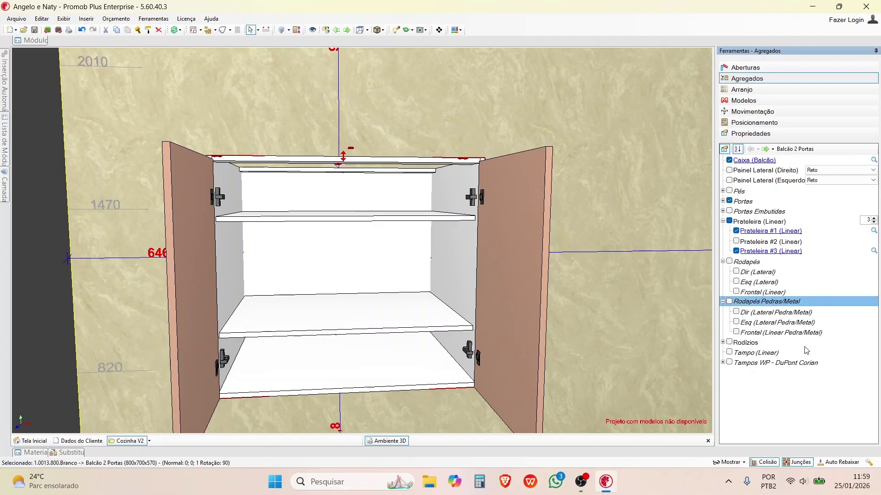
- Expand the cabinet's Rodízios positions, then try the Tampo (Linear) aggregate on the cabinet and remove it again
click(723, 343)
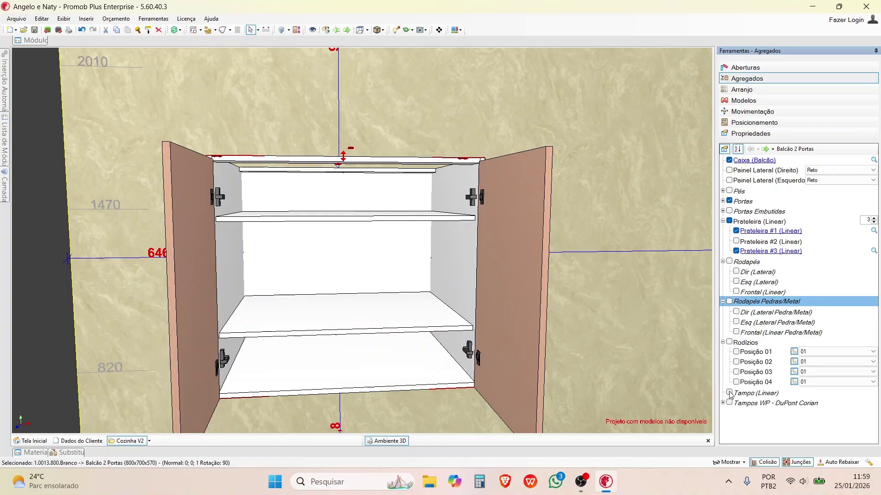
click(730, 393)
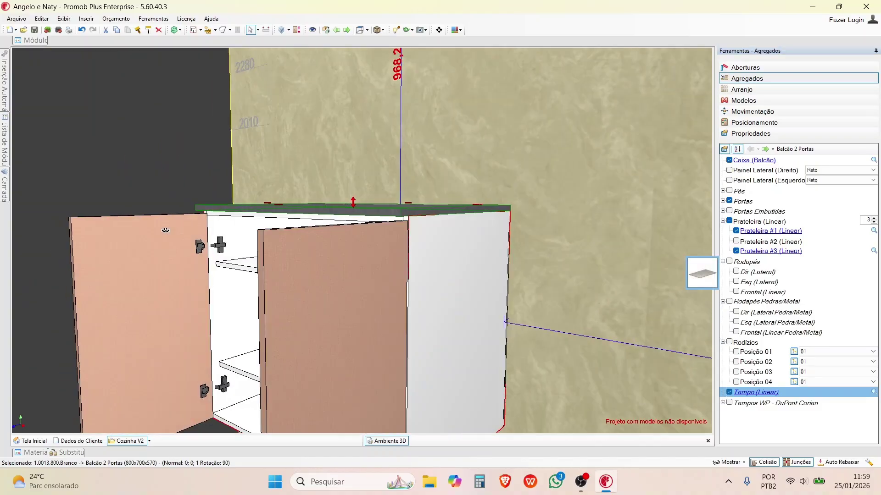
middle_drag(166, 230, 408, 239)
click(729, 393)
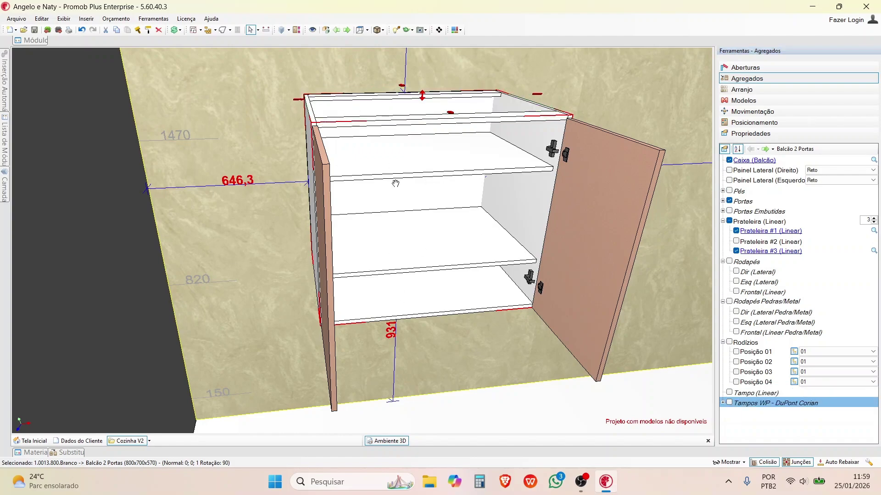
middle_drag(402, 298, 366, 200)
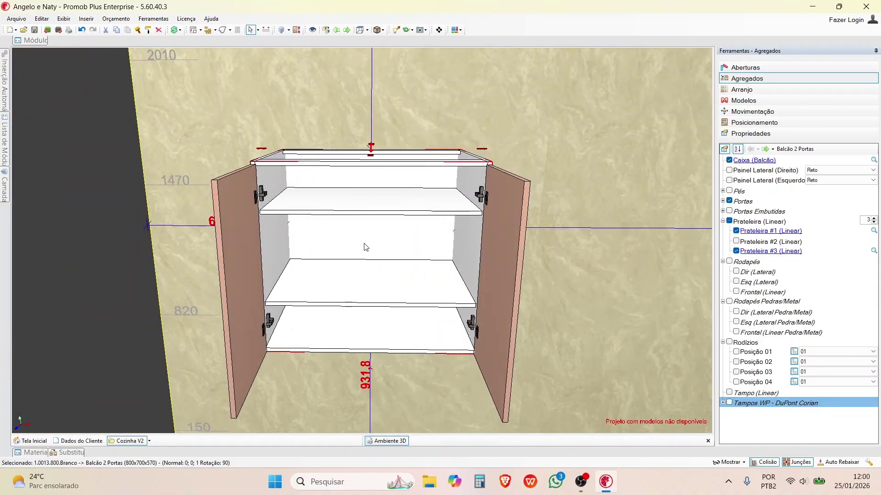
middle_drag(366, 248, 470, 365)
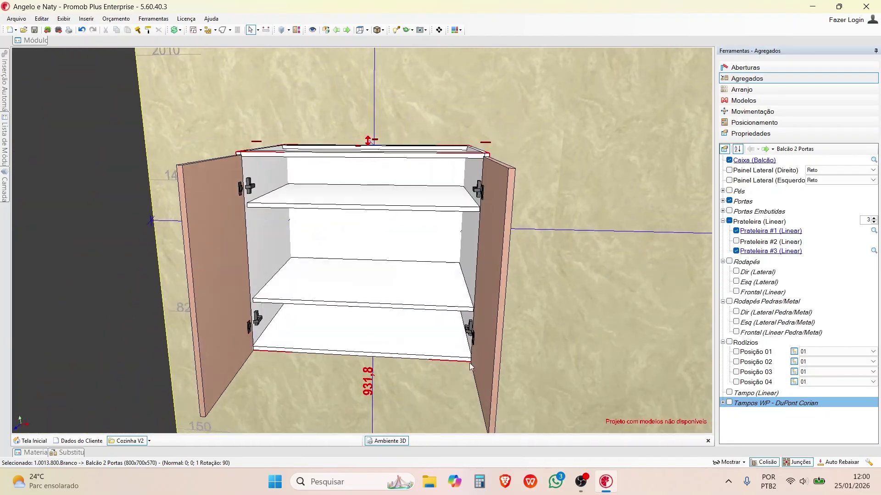
- Use the Arranjo tool to preview a linear array of 3 cabinets along X, with module size included in the spacing
click(740, 92)
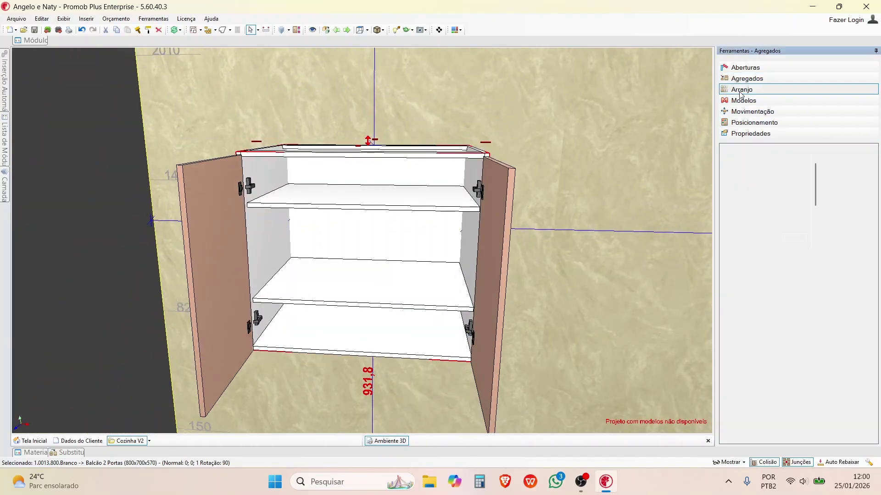
scroll(327, 253, down, 5)
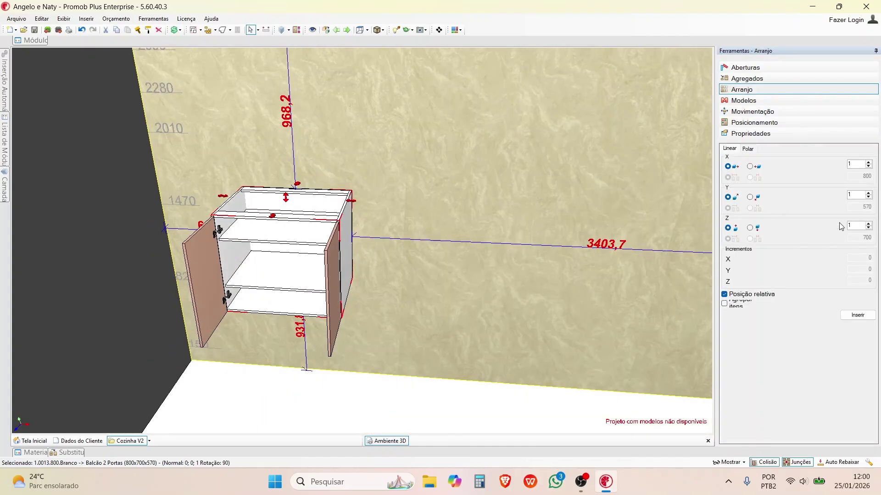
click(868, 162)
click(869, 162)
middle_drag(628, 219, 472, 260)
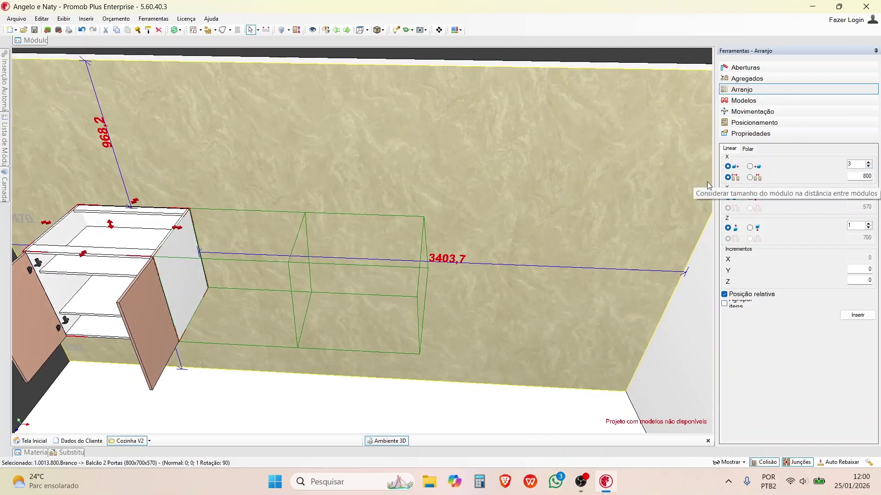
middle_drag(42, 239, 365, 254)
scroll(366, 254, up, 3)
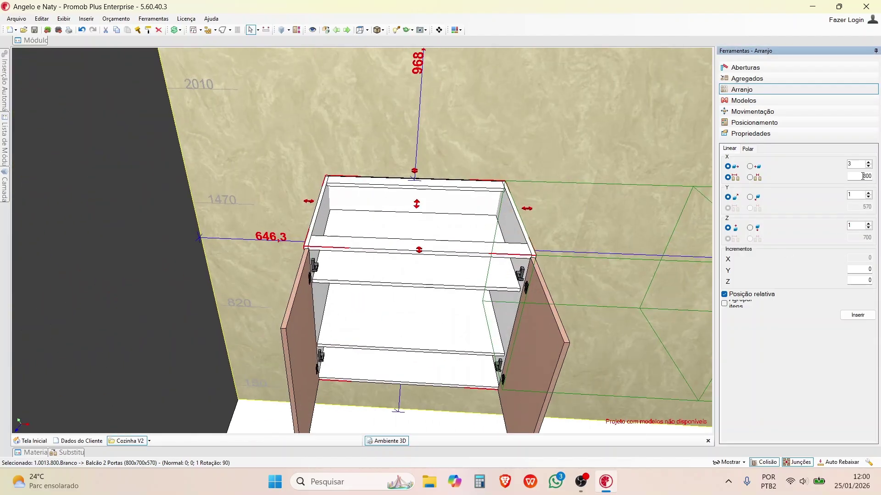
middle_drag(457, 282, 333, 271)
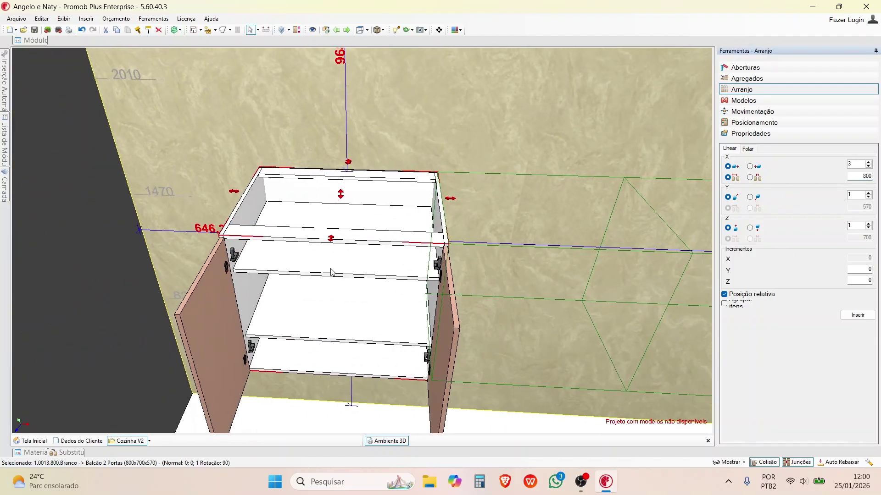
- Define the array's X spacing as the gap between modules, set it to 50 mm and raise the X count to 4
click(751, 177)
middle_drag(440, 249, 349, 212)
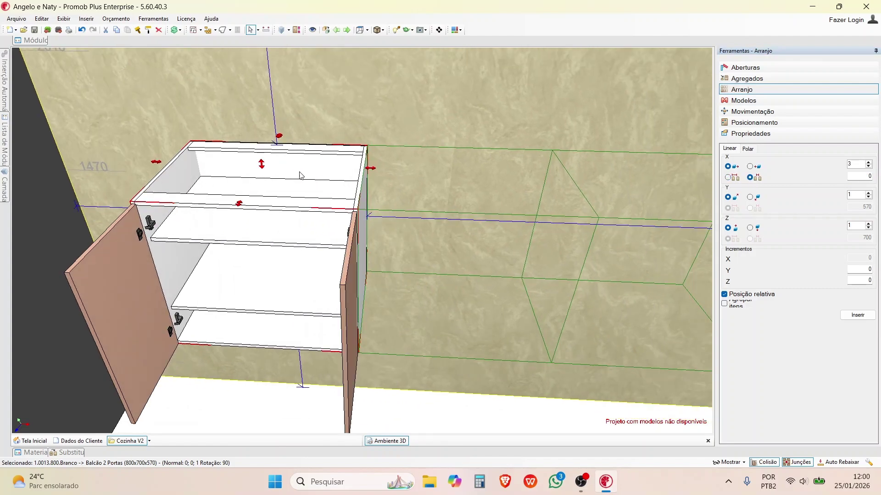
scroll(573, 236, down, 2)
middle_drag(573, 237, 418, 240)
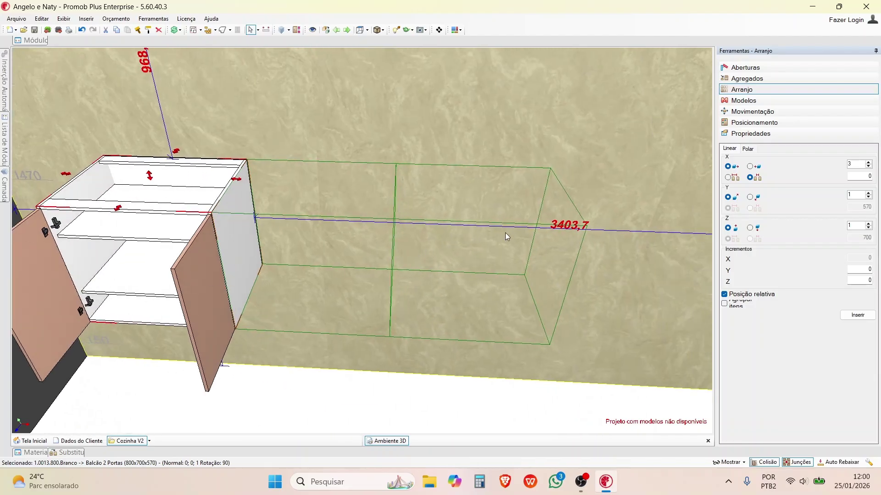
scroll(205, 211, down, 2)
middle_drag(205, 210, 355, 198)
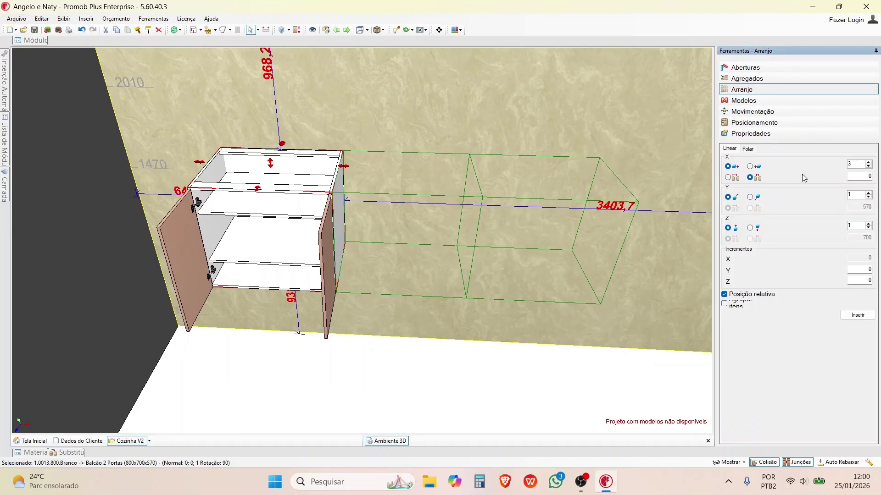
click(859, 175)
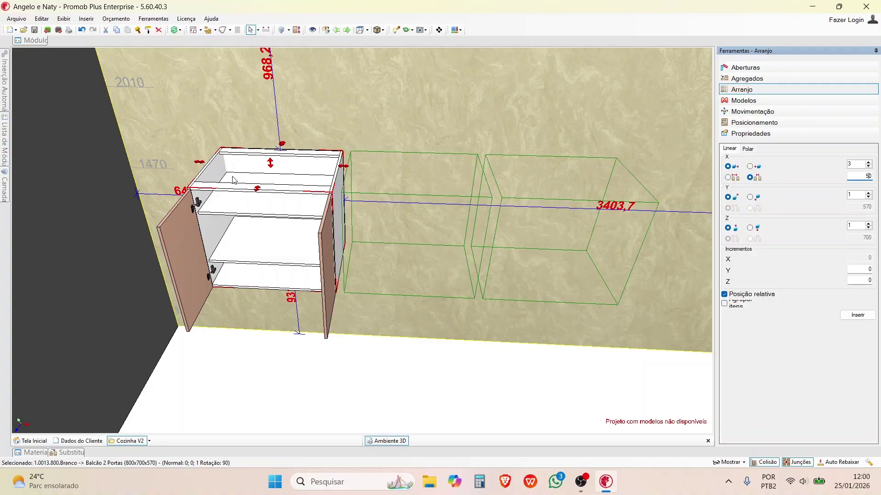
click(869, 162)
scroll(307, 221, down, 3)
middle_drag(307, 222, 412, 197)
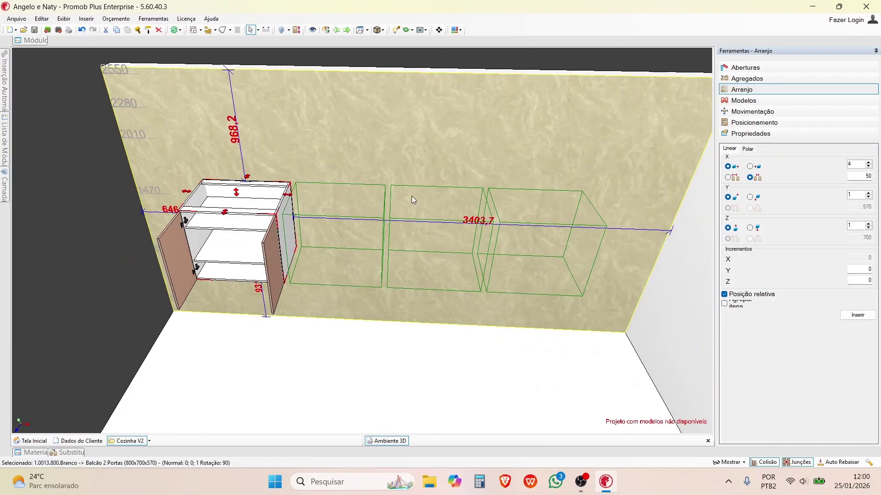
- Switch the X spacing back to include the module size, and try 2 cabinets along Y before returning to 1
click(729, 178)
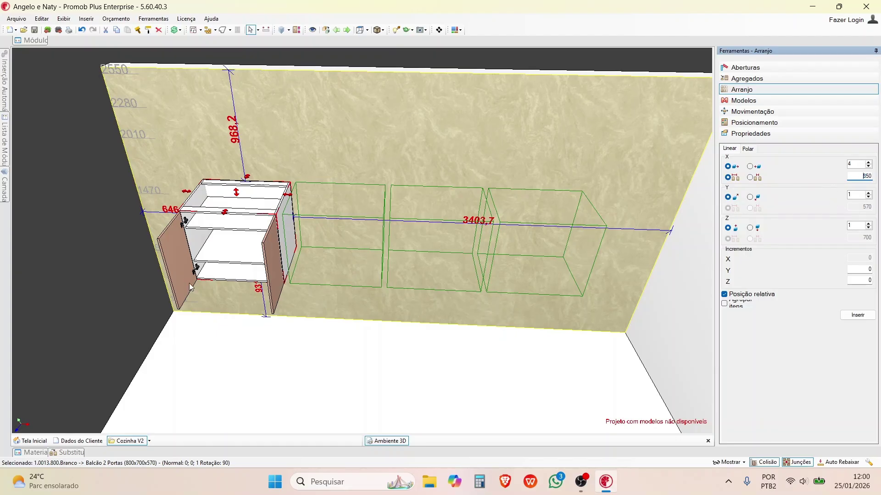
scroll(266, 279, up, 3)
scroll(460, 240, down, 3)
middle_drag(460, 240, 434, 250)
click(868, 192)
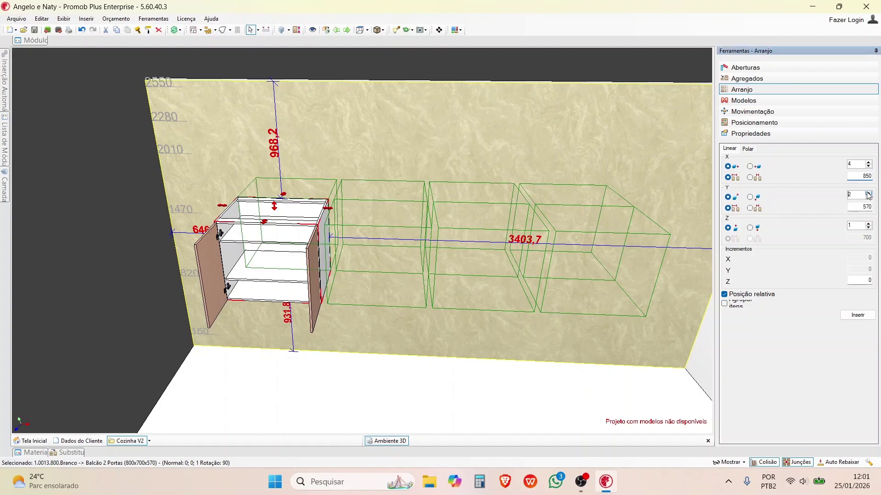
click(868, 198)
- Set the array to 2 rows along Z at 1000 mm spacing, and express that spacing as the gap between modules
click(868, 223)
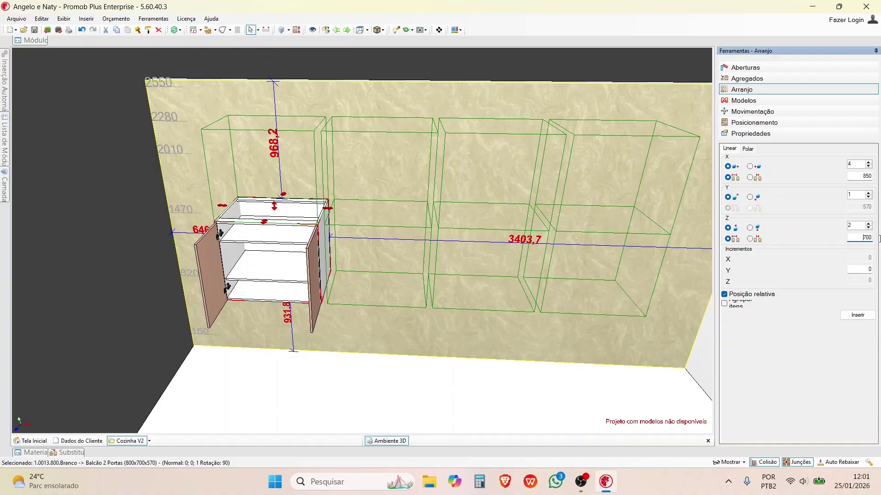
text(1000)
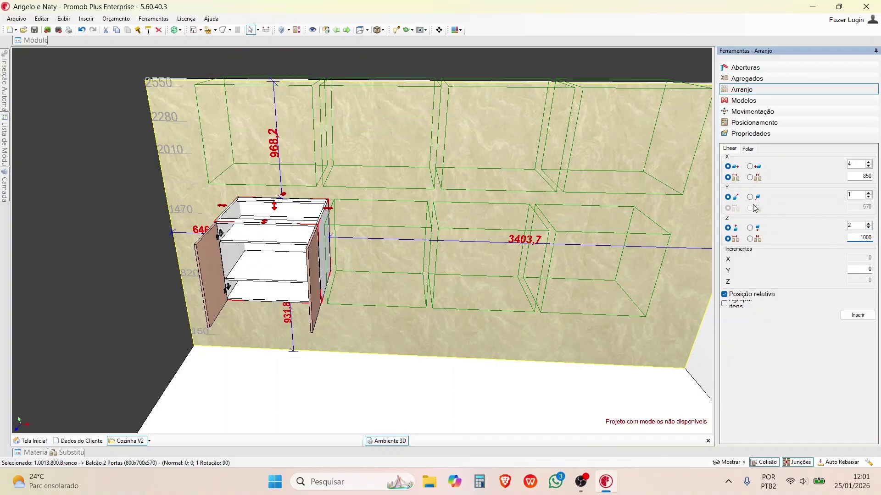
click(750, 239)
middle_drag(436, 222, 399, 216)
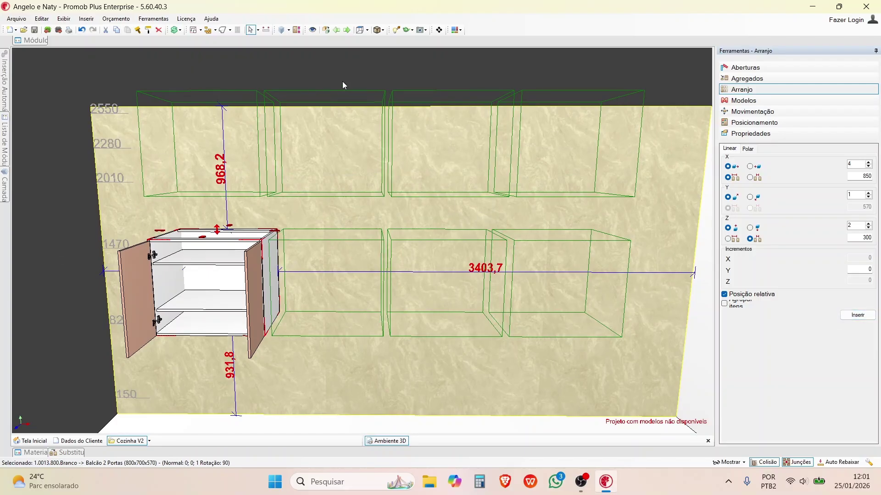
click(725, 305)
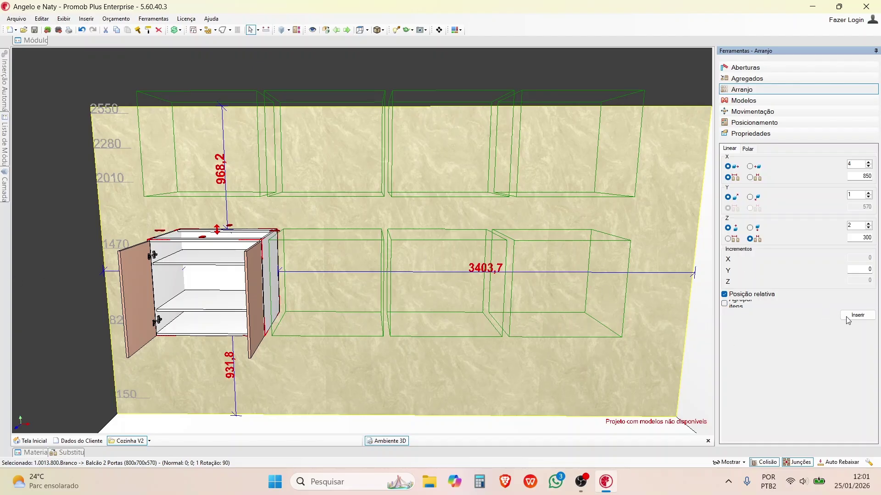
scroll(324, 205, down, 2)
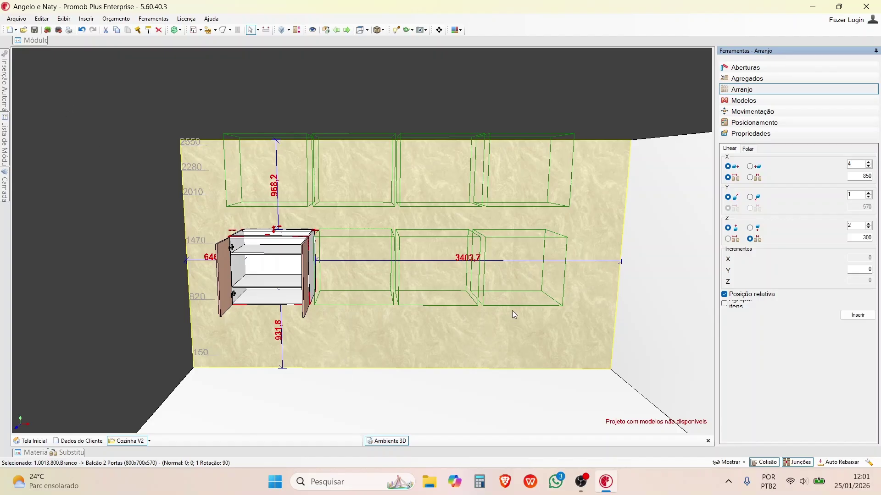
middle_drag(512, 310, 364, 295)
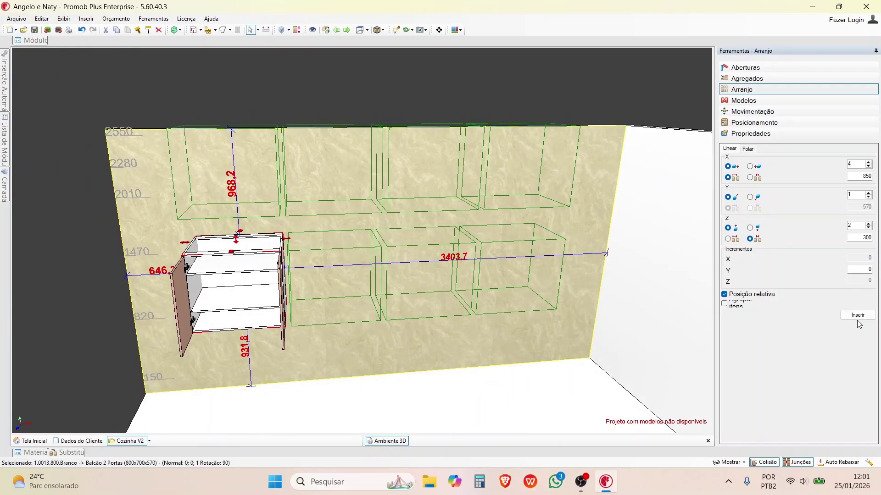
- Examine the cabinet's Modelos settings for boxes, doors, edge bands, hinges and handles against its parts in the 3D view
click(741, 105)
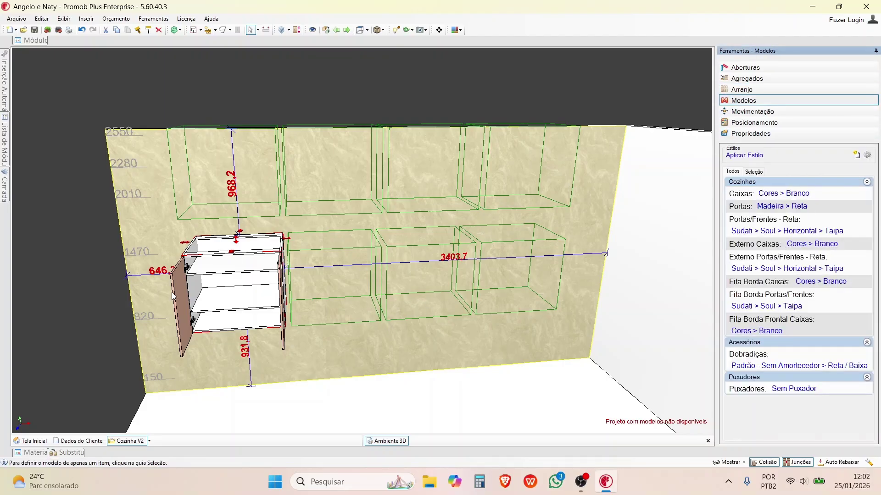
click(274, 278)
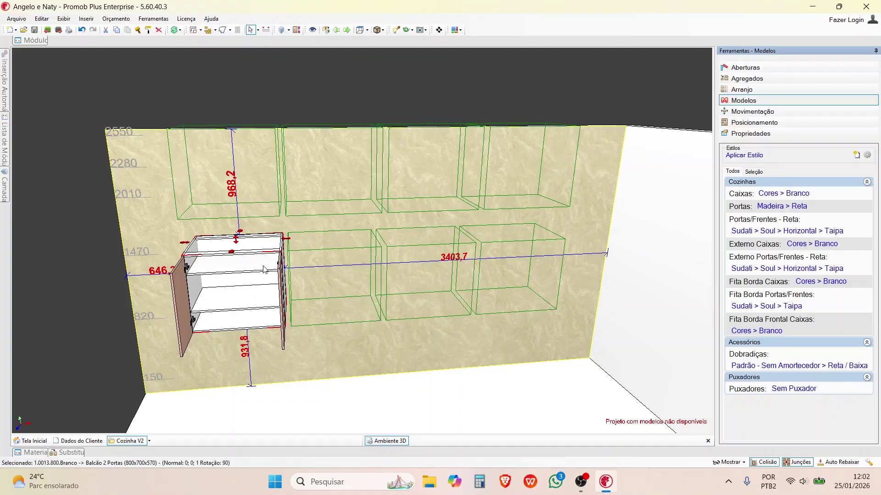
scroll(236, 293, up, 3)
middle_drag(236, 293, 229, 226)
scroll(226, 225, up, 3)
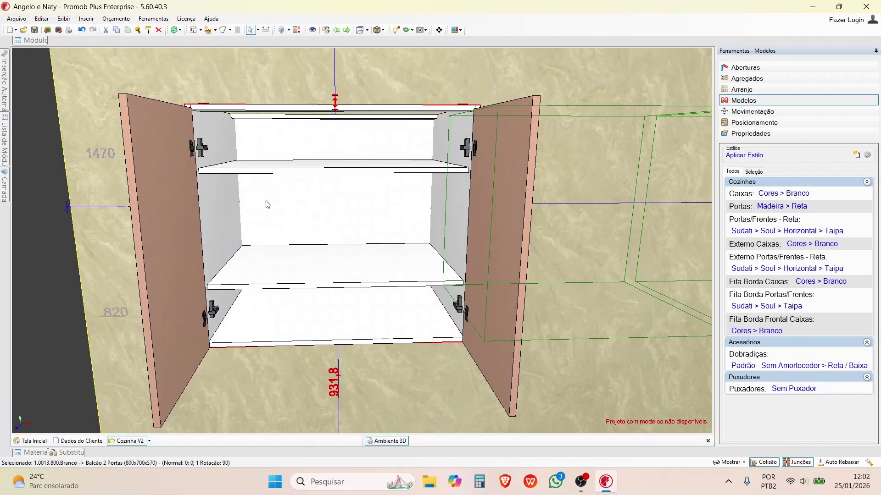
click(457, 29)
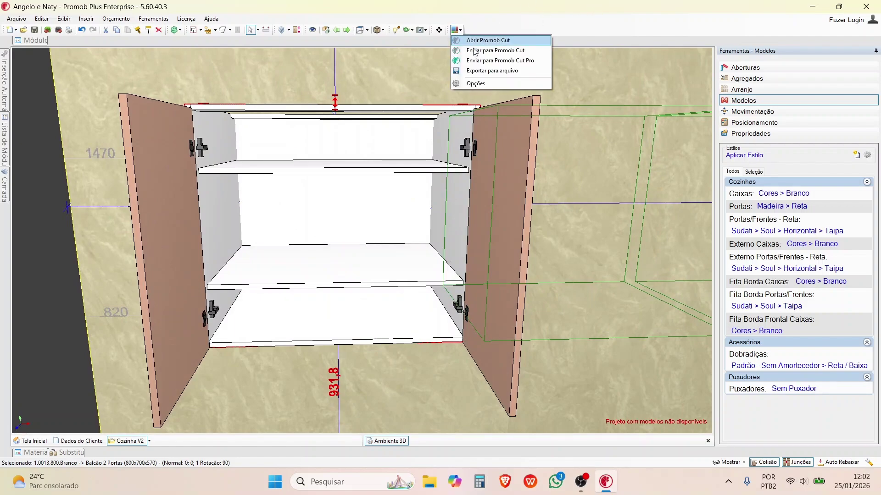
middle_drag(453, 94, 153, 276)
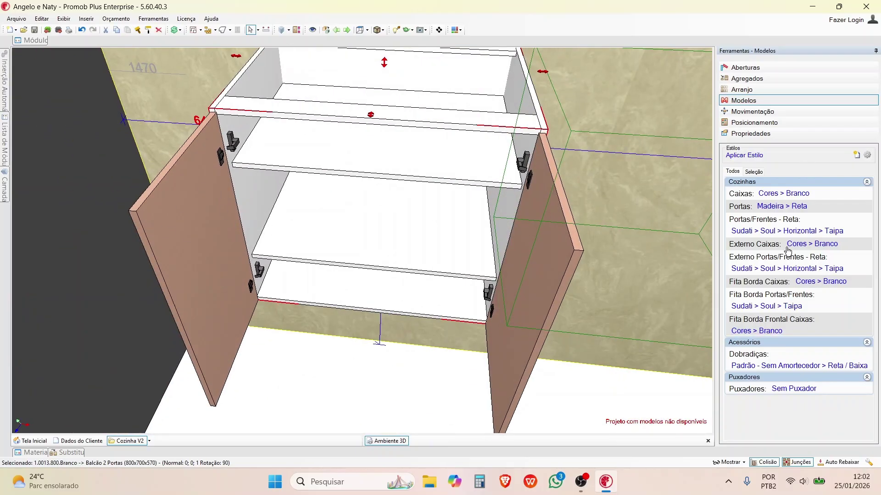
- Use the Movimentação tool to move the cabinet 200 mm to the right along the wall in 100 mm increments
click(766, 117)
scroll(438, 189, down, 5)
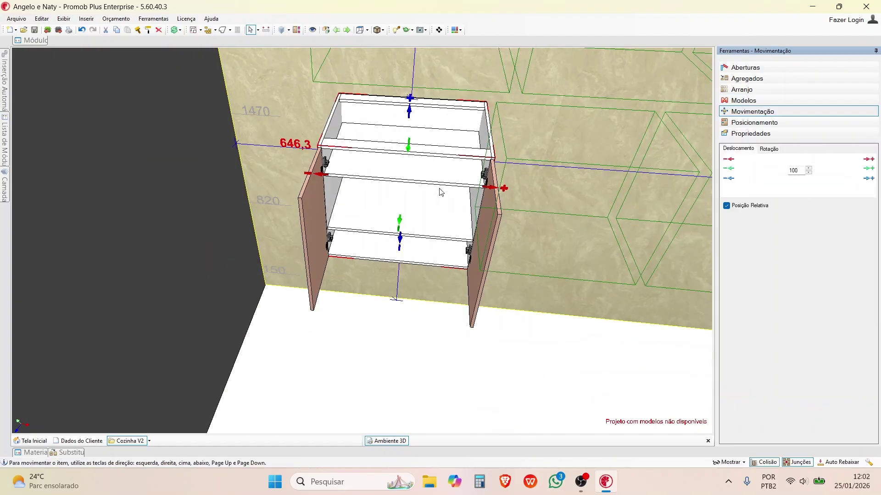
middle_drag(406, 252, 611, 201)
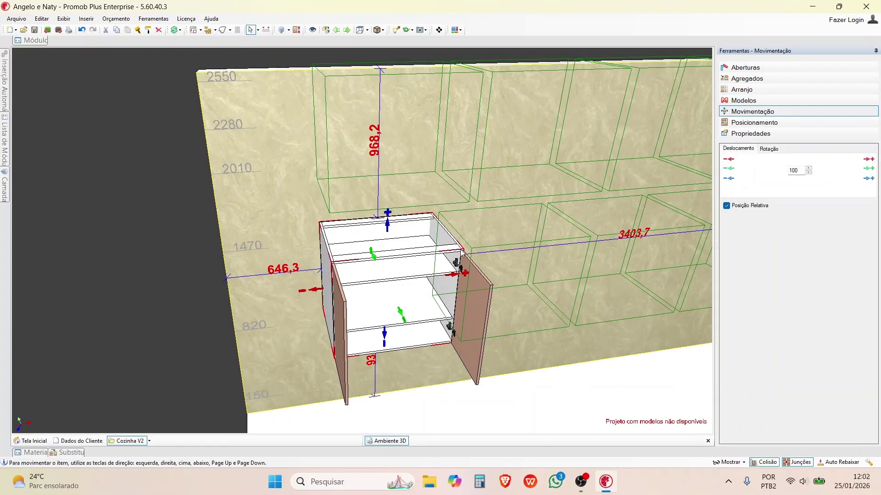
key(Right)
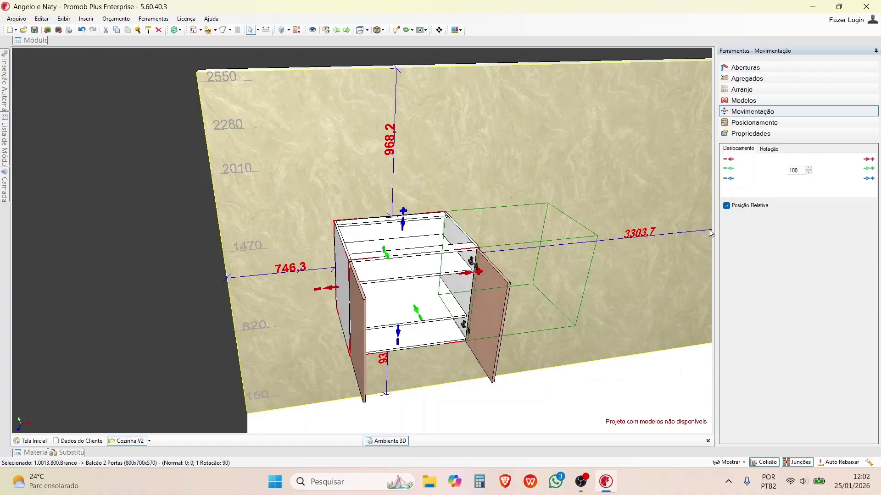
click(468, 275)
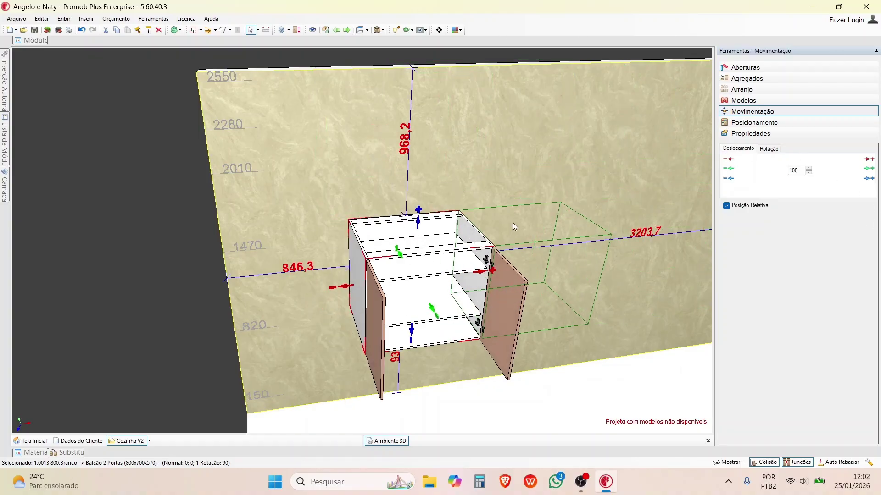
- Move the cabinet 100 mm left and 100 mm up, and shift its left side panel 100 mm outward and back into place
click(341, 276)
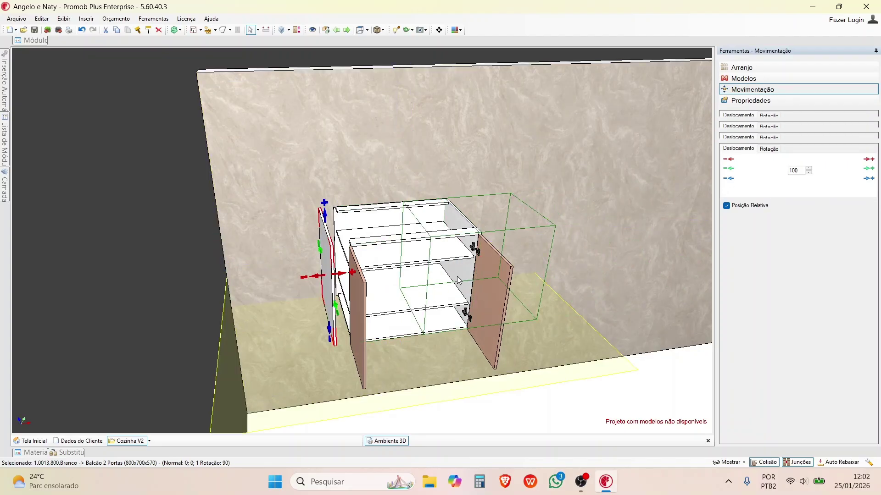
scroll(335, 266, up, 3)
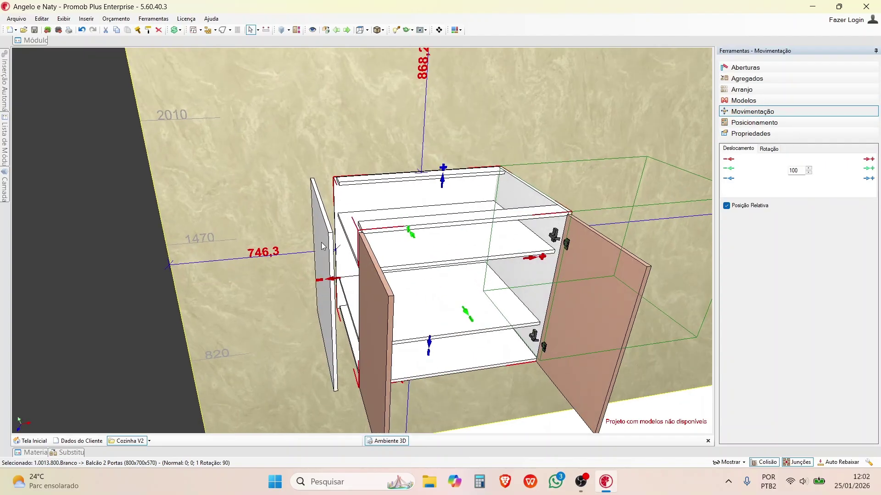
click(321, 246)
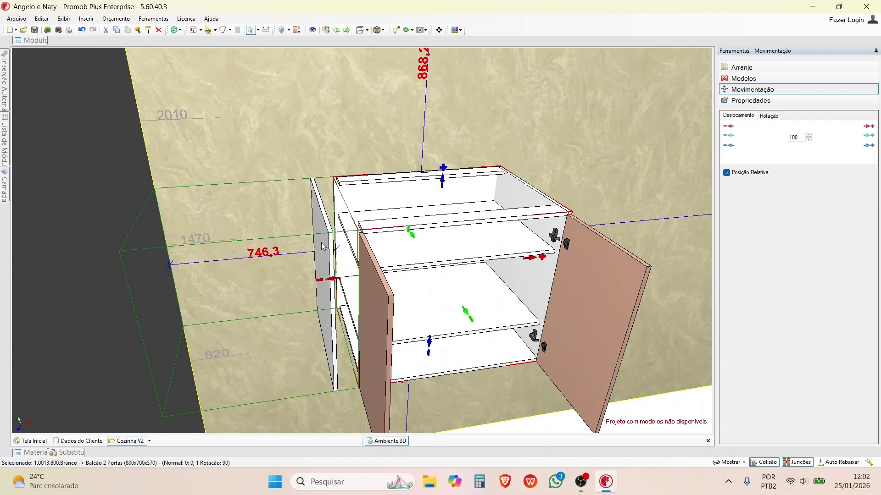
click(342, 279)
click(444, 281)
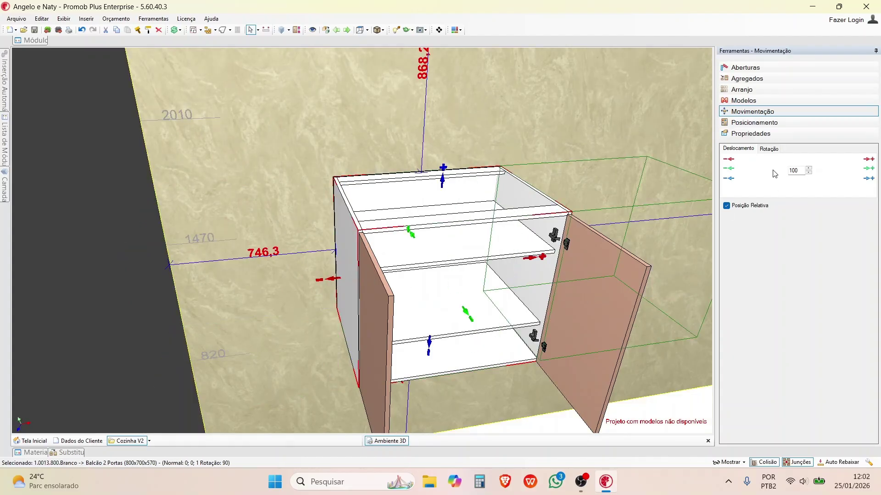
- Examine the Posicionamento tool's placement diagram for the Pux Porta Reta door handle at different zoom levels
click(745, 123)
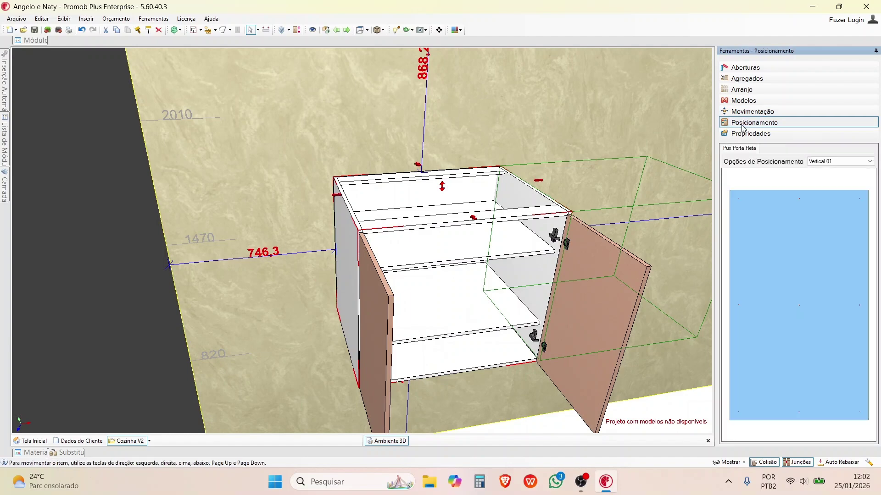
middle_drag(675, 270, 879, 195)
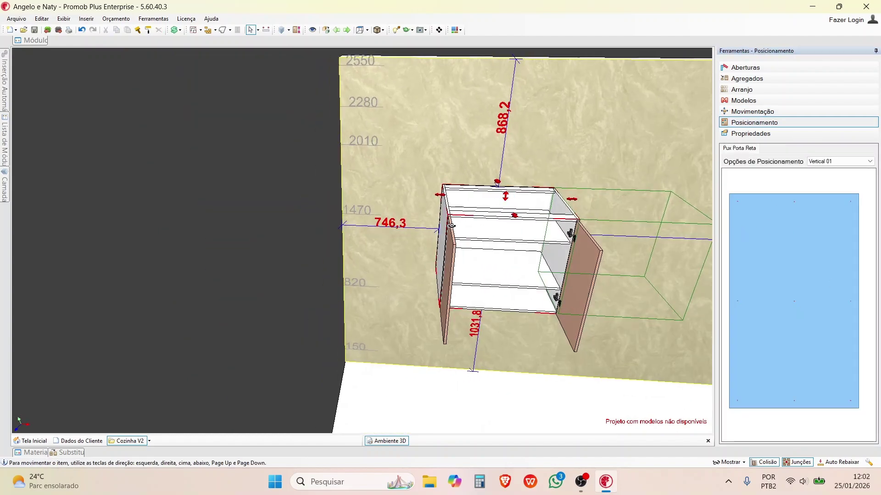
scroll(750, 348, up, 3)
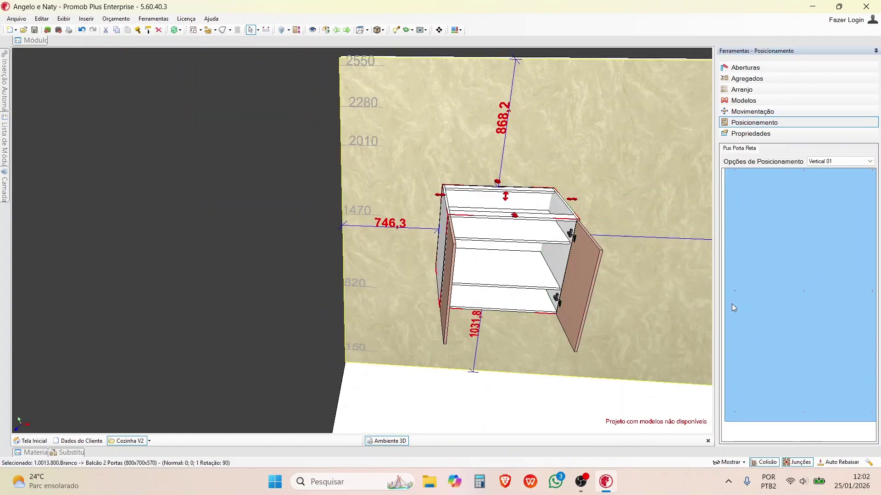
middle_drag(783, 219, 832, 308)
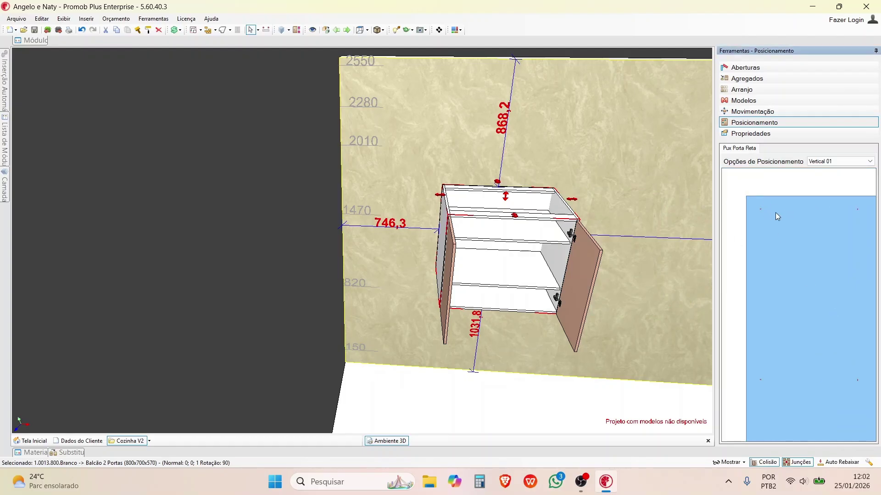
middle_drag(830, 224, 703, 251)
scroll(782, 293, down, 4)
middle_drag(787, 320, 828, 293)
scroll(824, 262, down, 2)
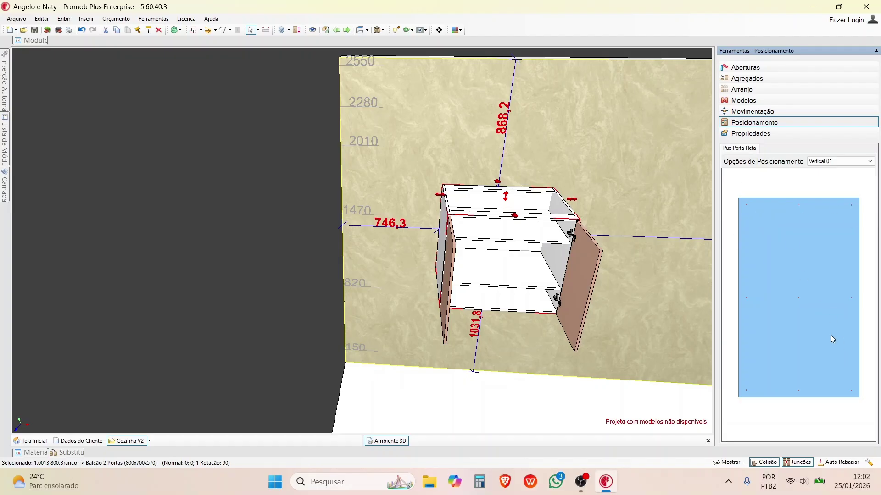
- Set the cabinet's width (Largura) to 500 mm in its Propriedades
click(750, 134)
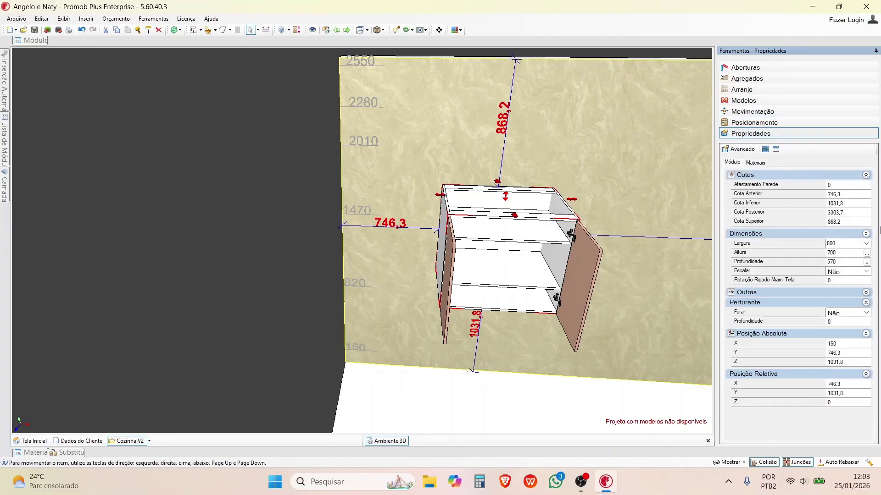
click(847, 244)
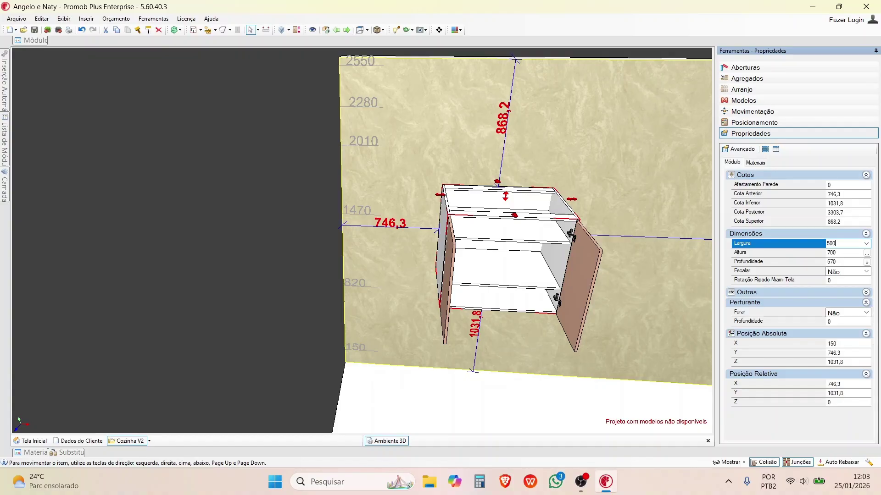
text(500)
key(Return)
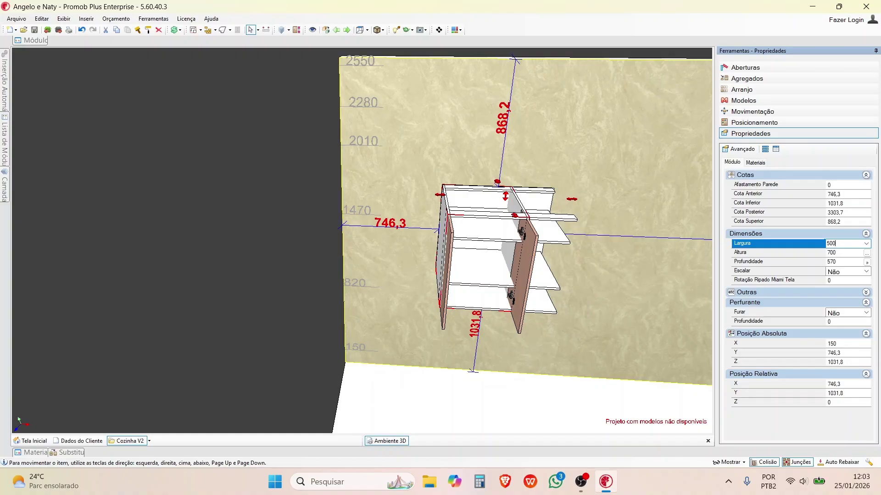
middle_drag(447, 271, 510, 266)
middle_drag(589, 197, 507, 177)
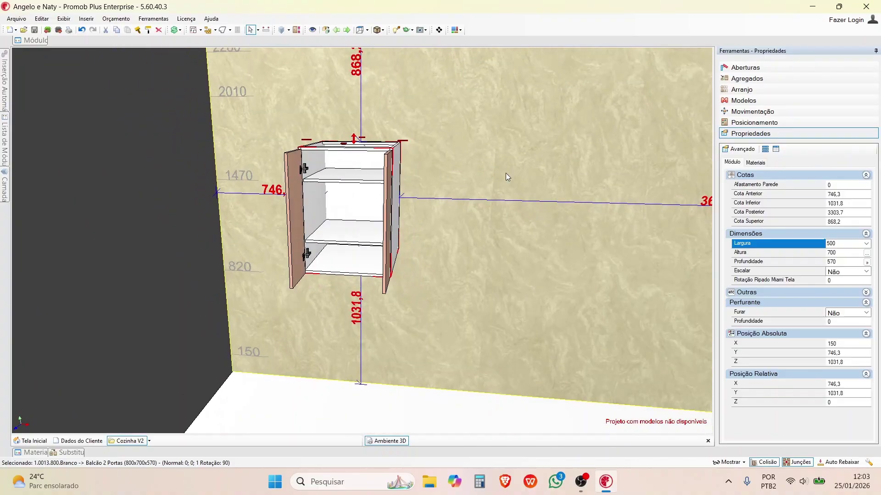
- Look through the cabinet's Dimensões properties, covering width, height, depth, Escalar and Rotação Ripado Miami Tela
click(842, 253)
click(830, 262)
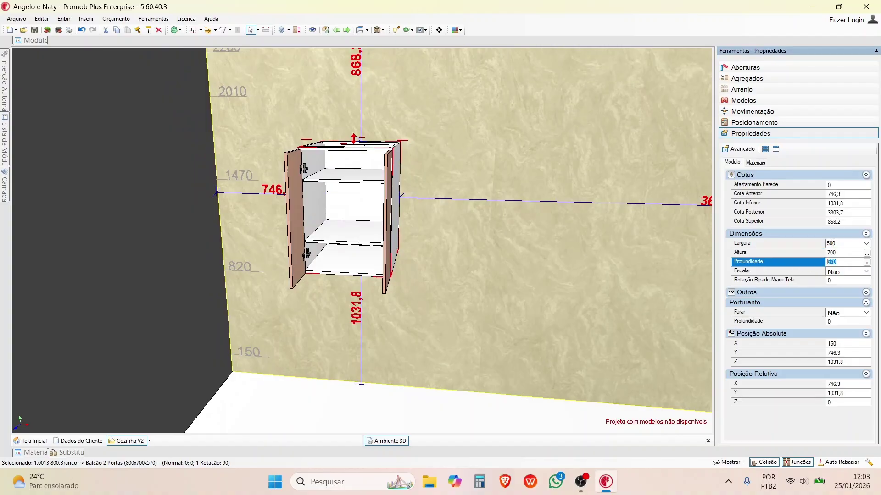
click(832, 244)
click(845, 253)
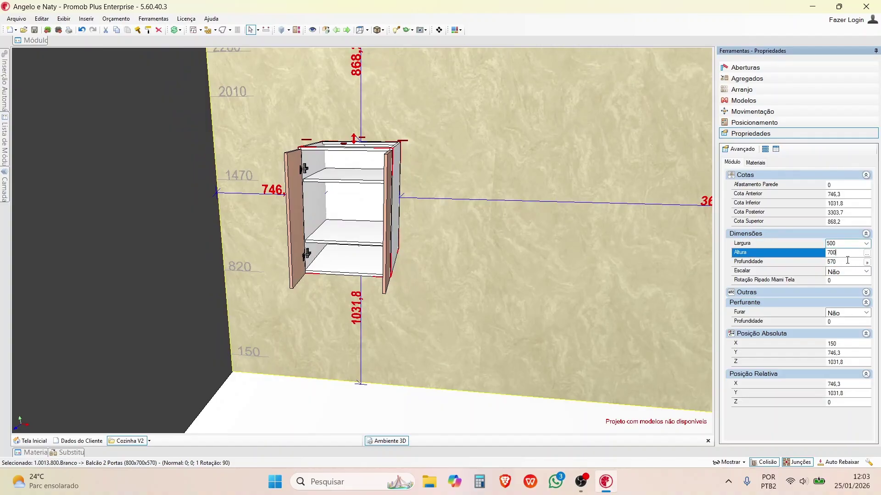
click(847, 263)
click(844, 272)
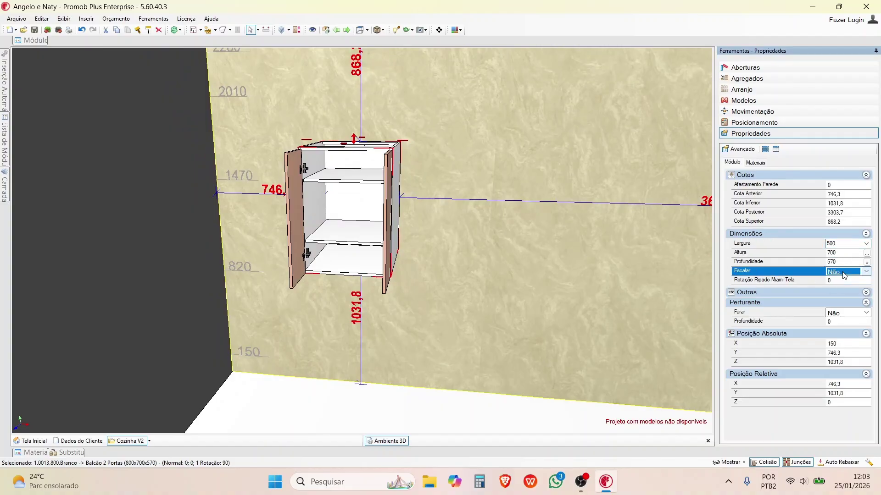
click(755, 284)
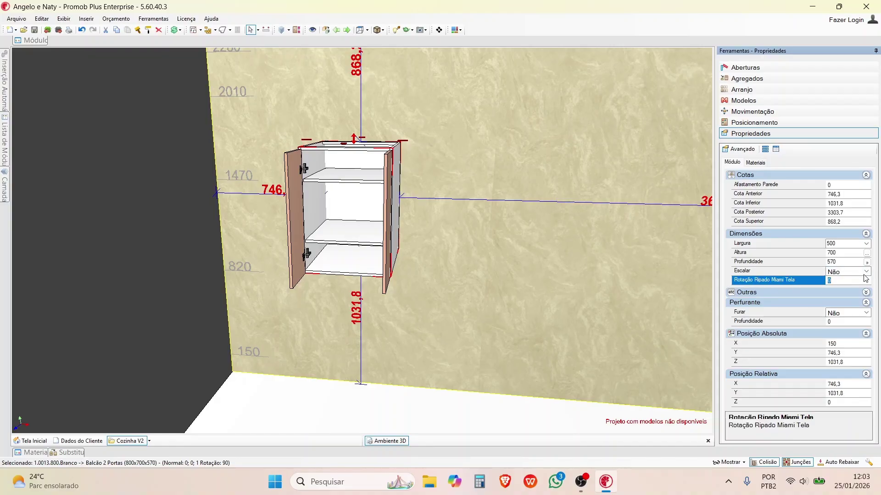
click(862, 271)
click(861, 270)
- Review the Camada options among the cabinet's Outras properties and the display modes for the Cozinhas layer in the Camadas window
click(770, 294)
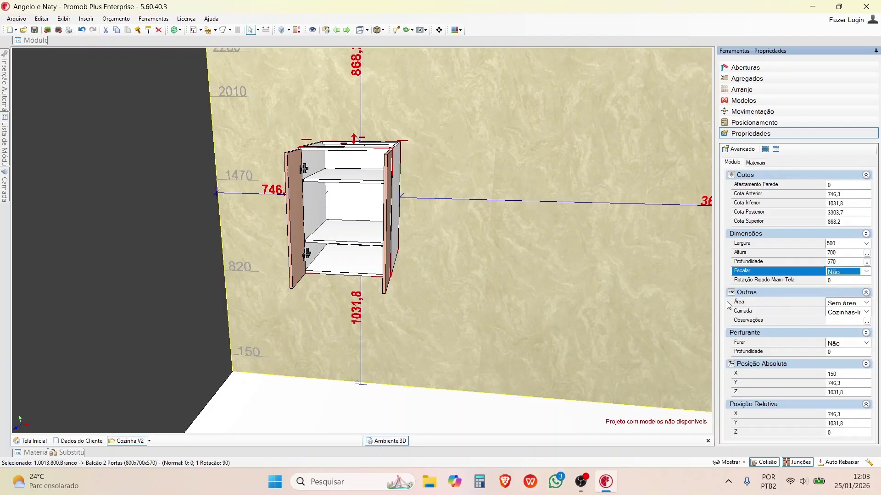
click(867, 313)
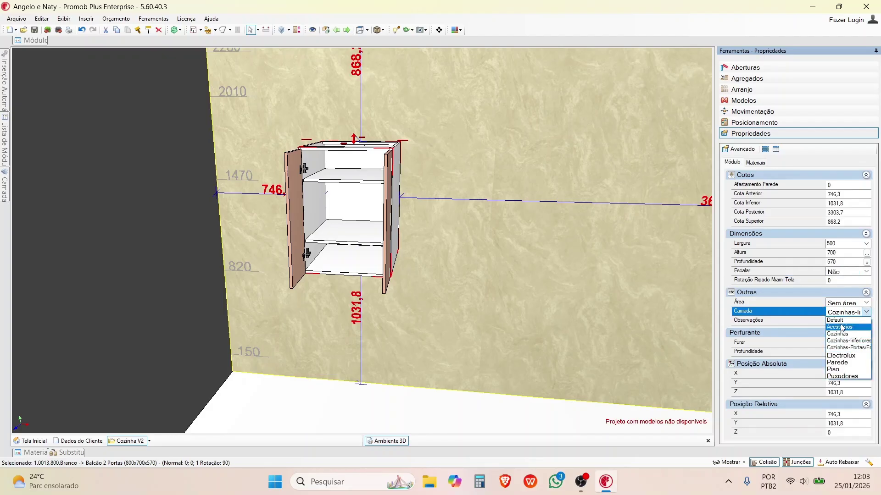
click(842, 303)
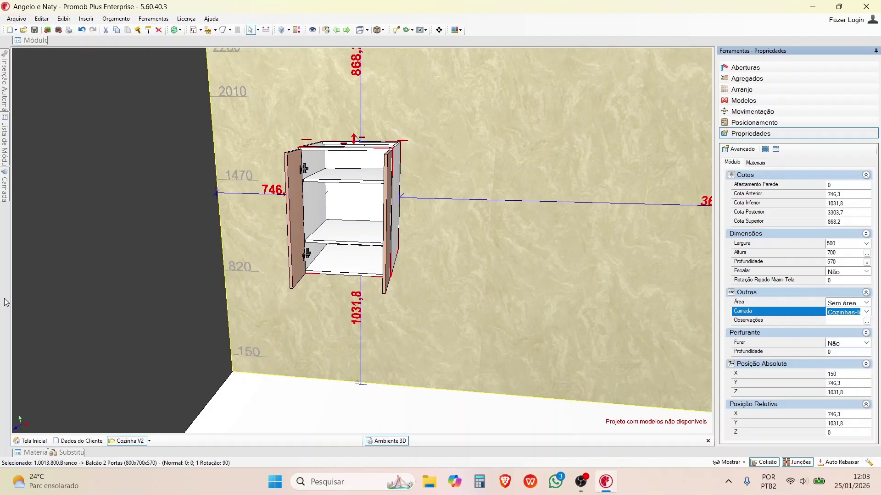
click(4, 192)
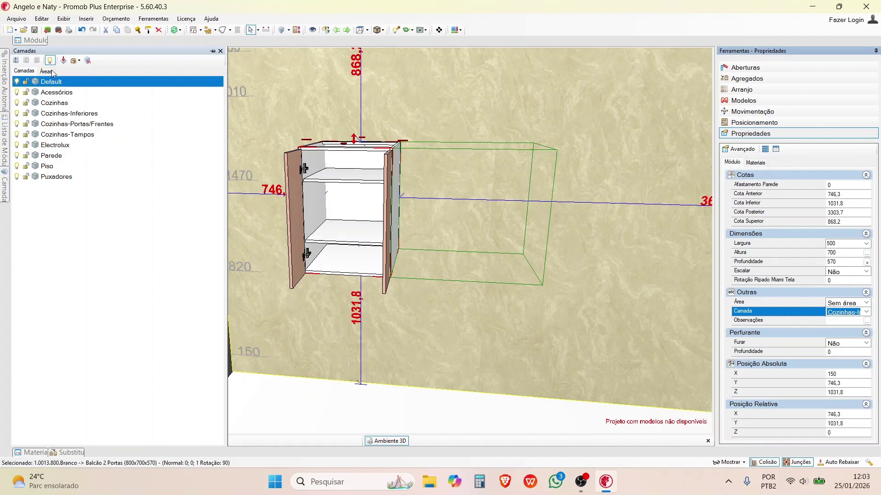
click(37, 104)
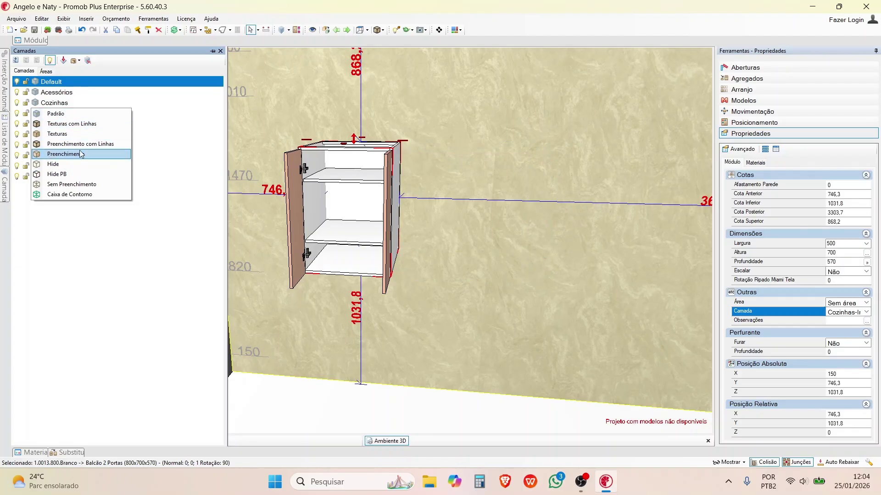
click(84, 174)
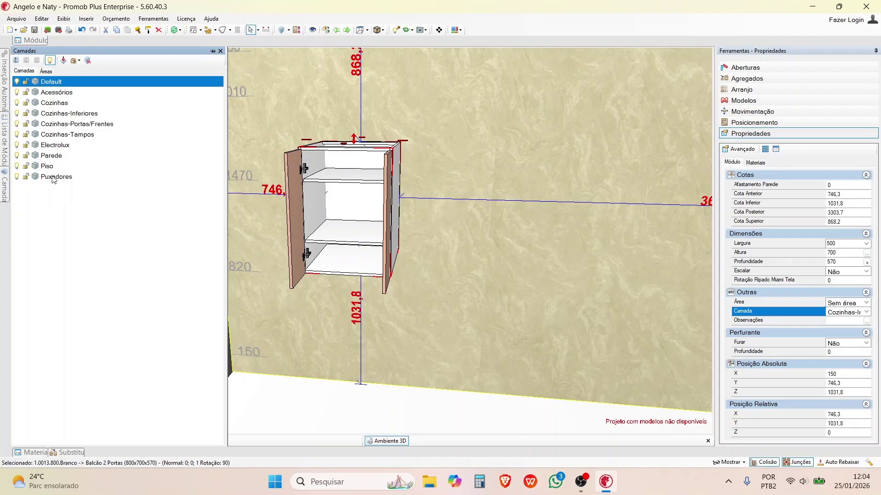
- Insert the 12 - Gás 5Q stove from the Decore kitchen appliances on the wall, about 771 mm to the right of the cabinet
click(36, 40)
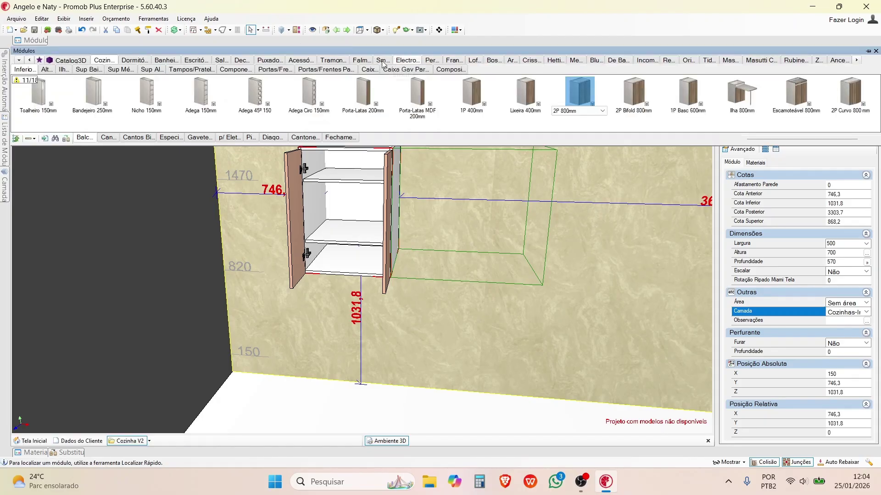
click(242, 60)
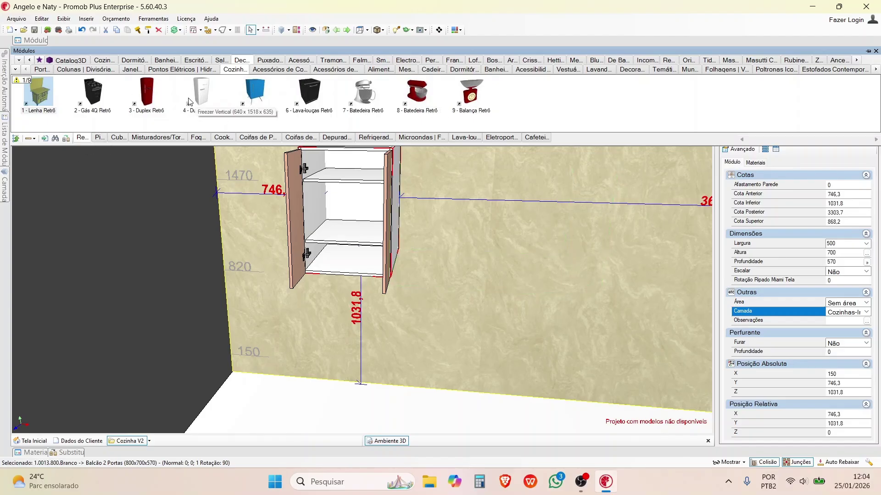
click(118, 137)
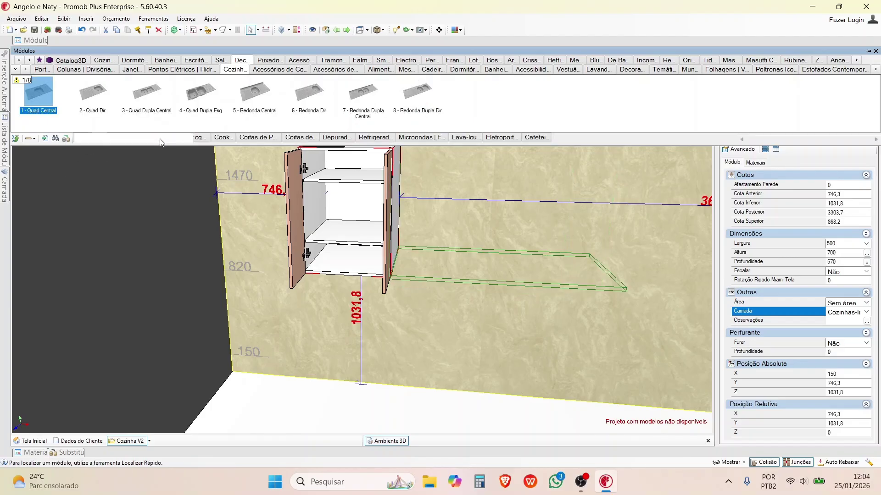
click(198, 137)
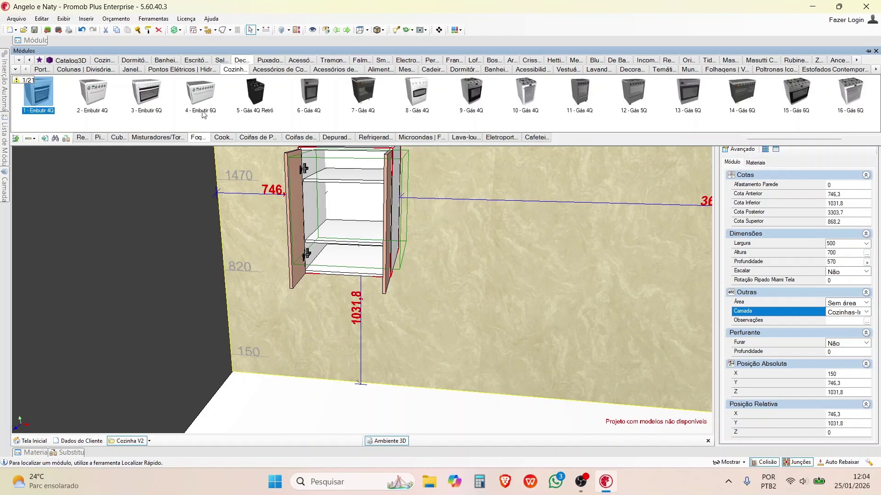
click(103, 98)
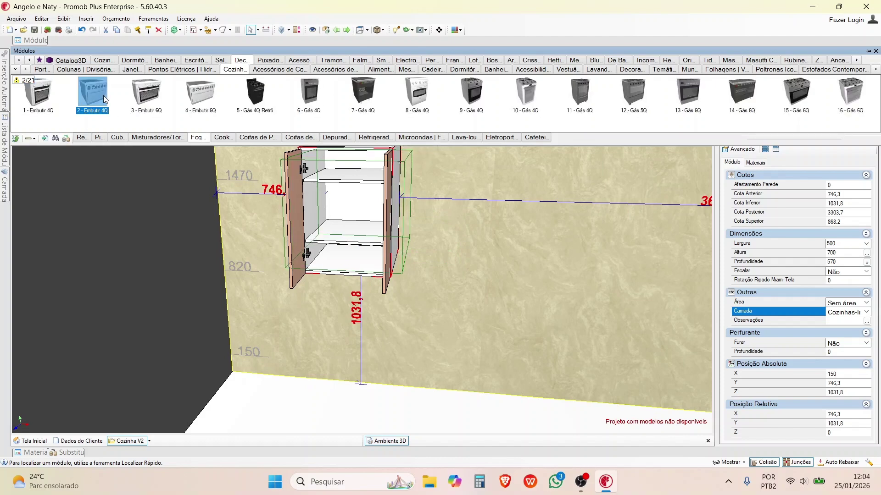
click(641, 97)
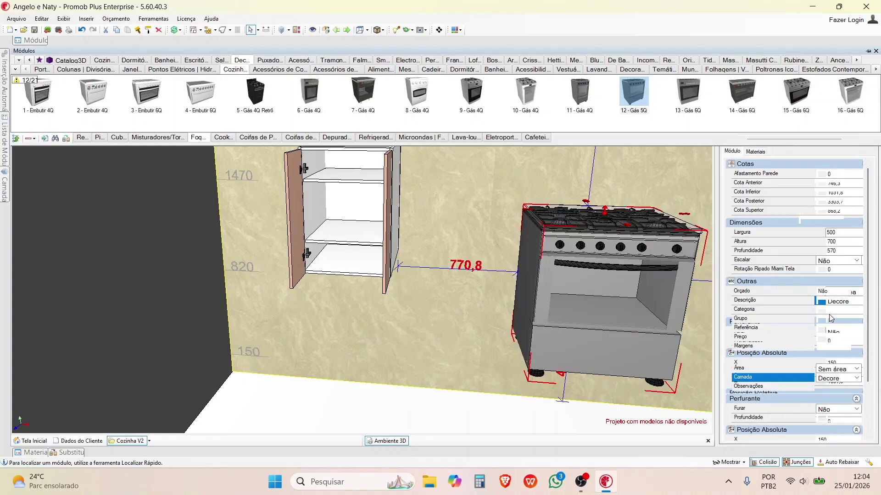
- Inspect the inserted stove from several angles, and check the Camadas list for the Decore layer assigned to it
middle_drag(609, 285, 367, 330)
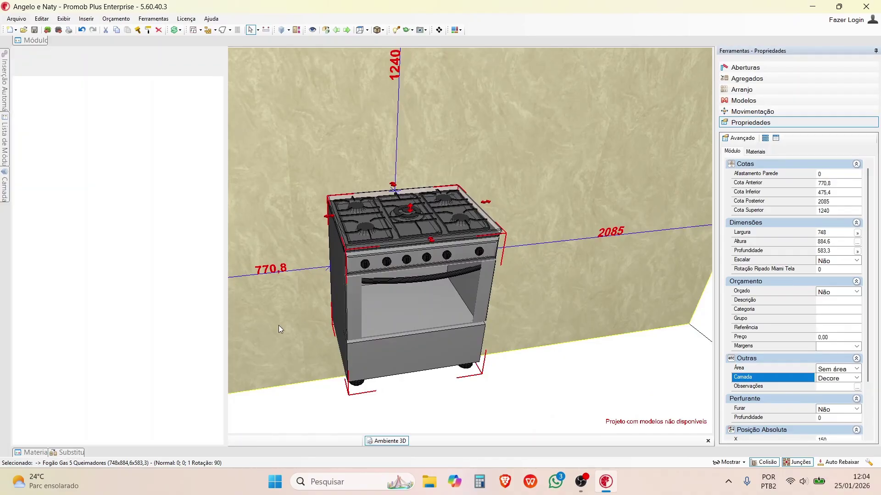
scroll(390, 252, up, 5)
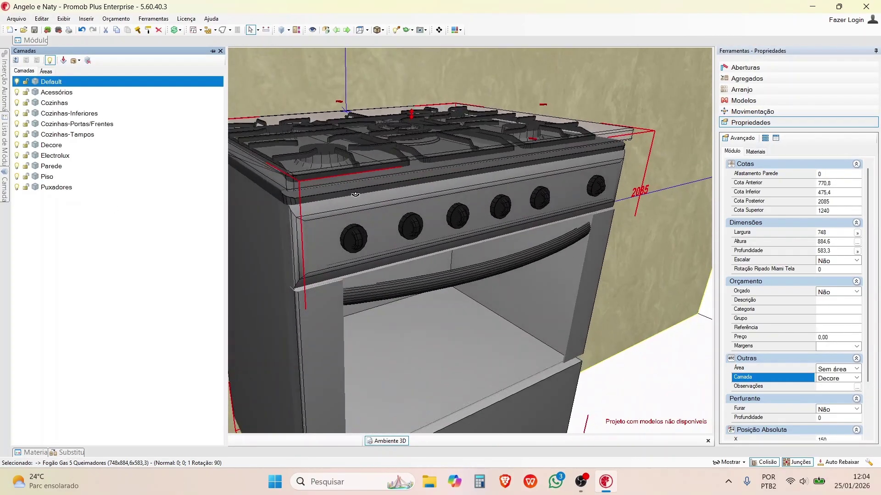
middle_drag(355, 194, 459, 246)
middle_drag(381, 401, 215, 312)
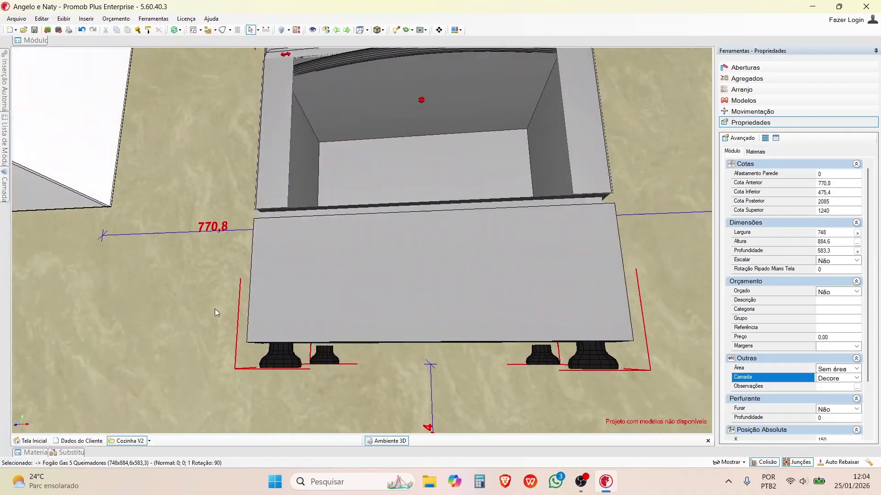
middle_drag(363, 380, 2, 110)
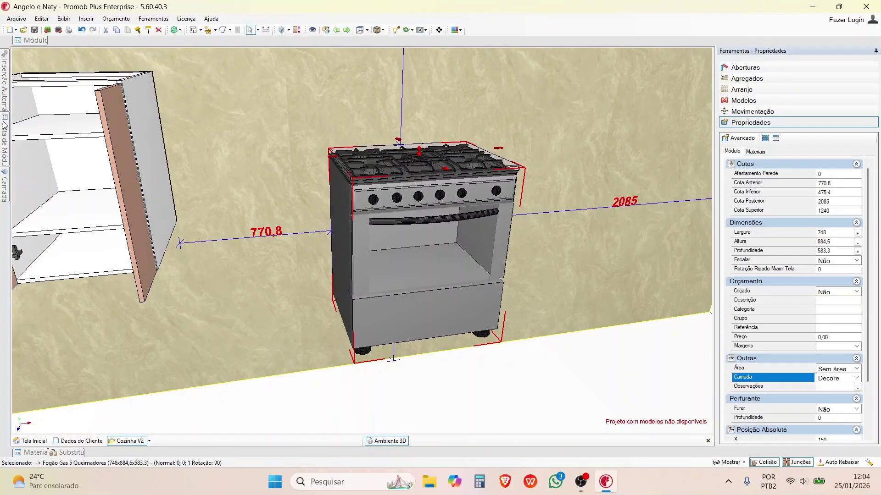
click(5, 125)
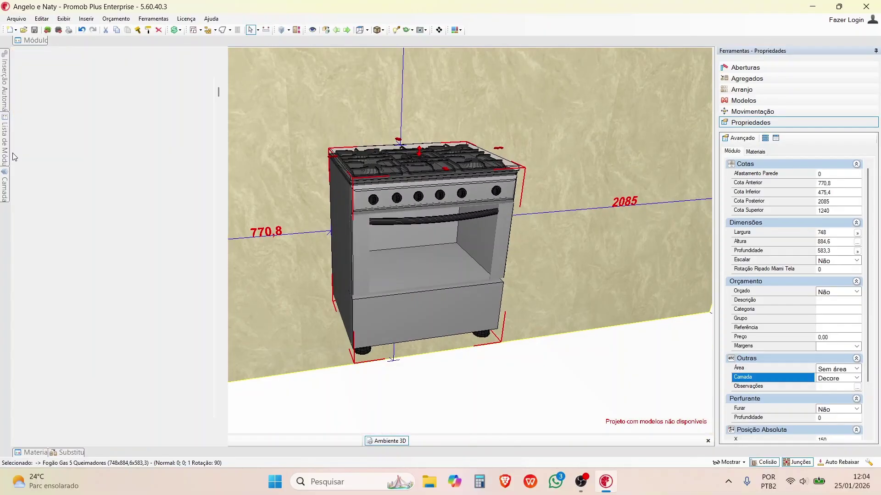
click(5, 183)
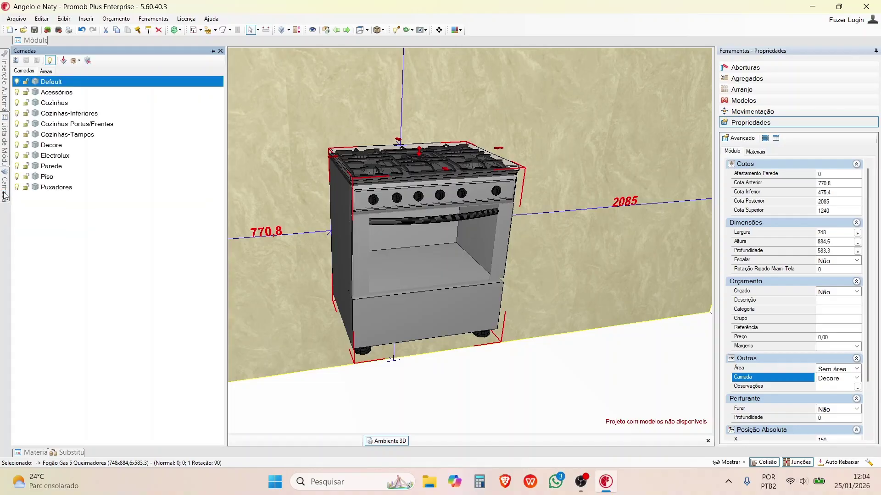
- Toggle the Decore layer's visibility, then set its display mode to Preenchimento and inspect the stove
click(46, 146)
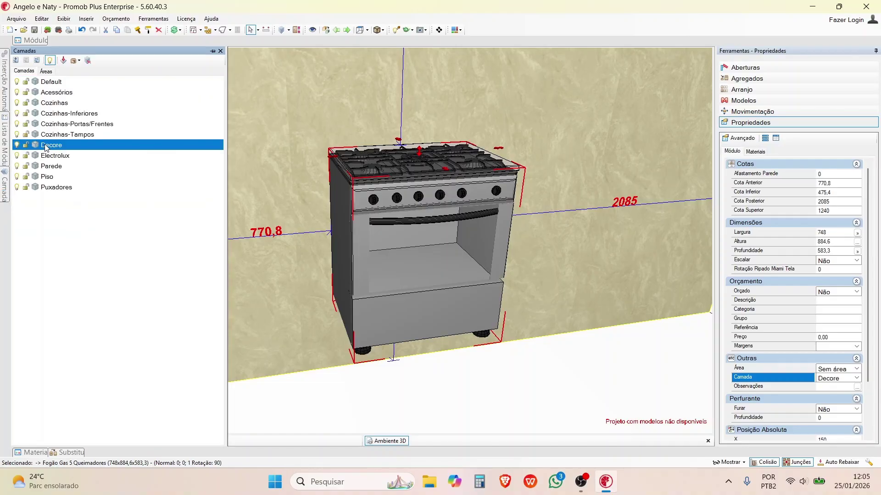
click(16, 147)
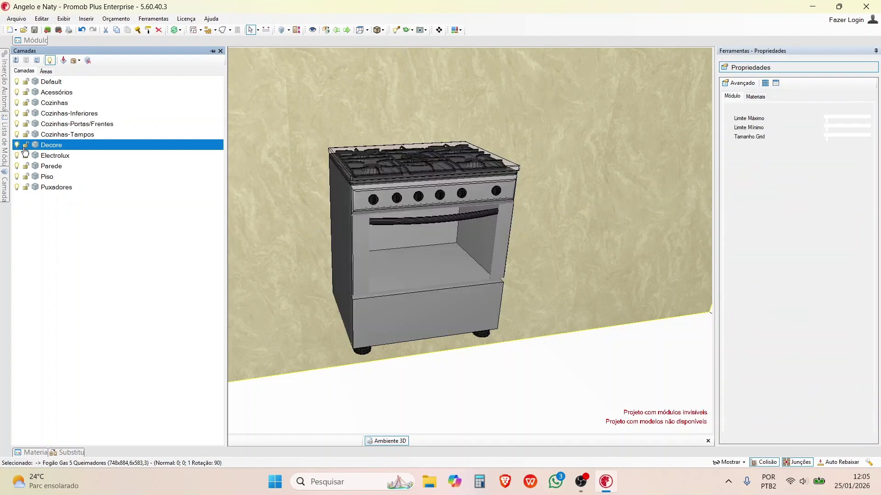
click(35, 146)
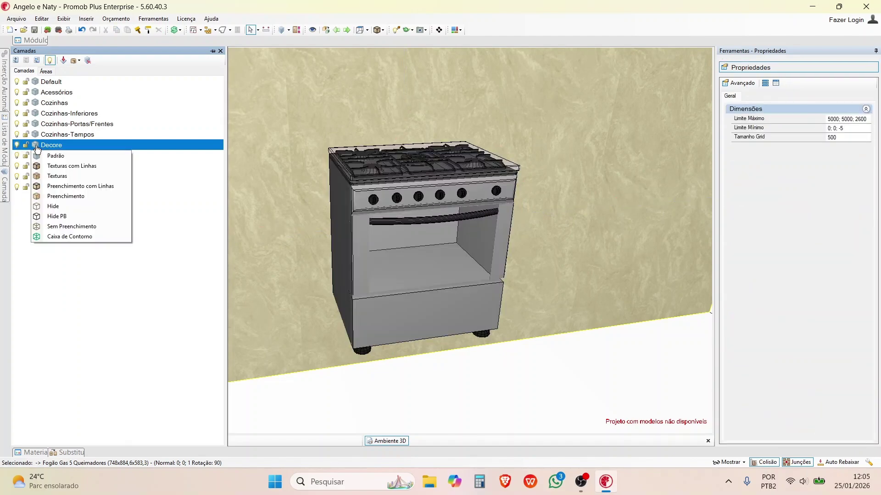
click(86, 197)
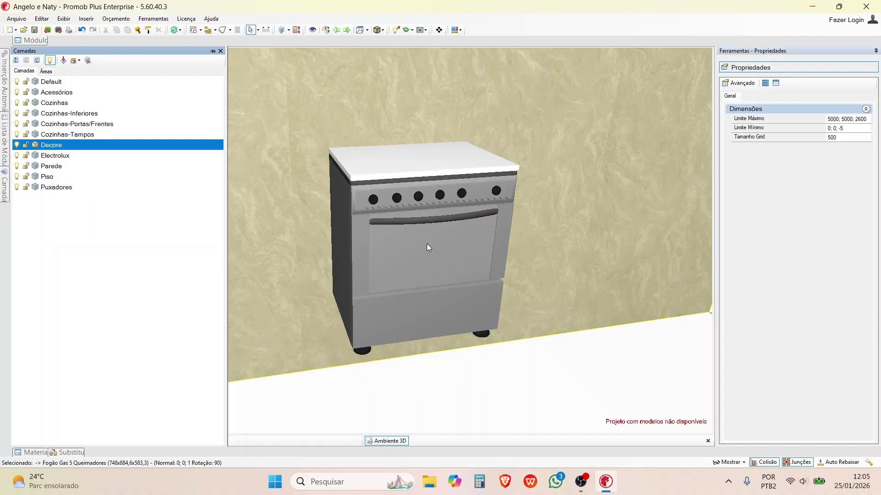
middle_drag(427, 248, 368, 158)
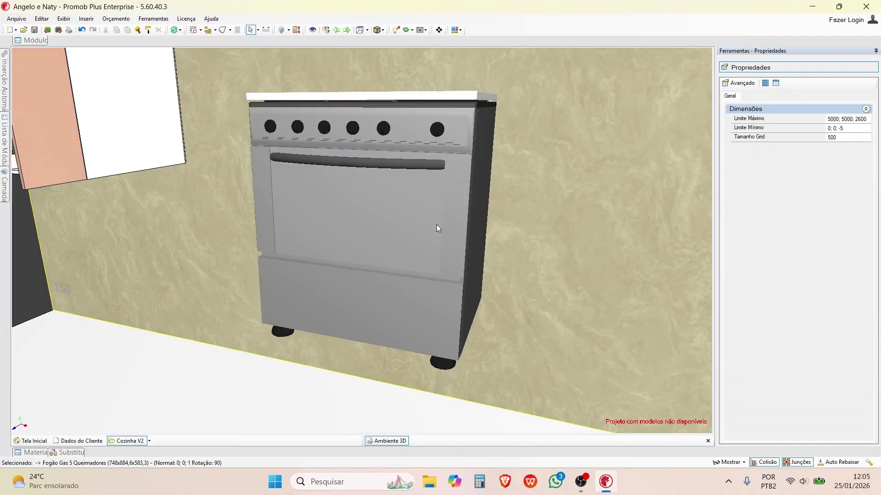
middle_drag(430, 124, 400, 199)
scroll(247, 235, down, 2)
scroll(276, 239, down, 2)
scroll(330, 214, up, 4)
scroll(450, 190, down, 2)
scroll(400, 199, down, 2)
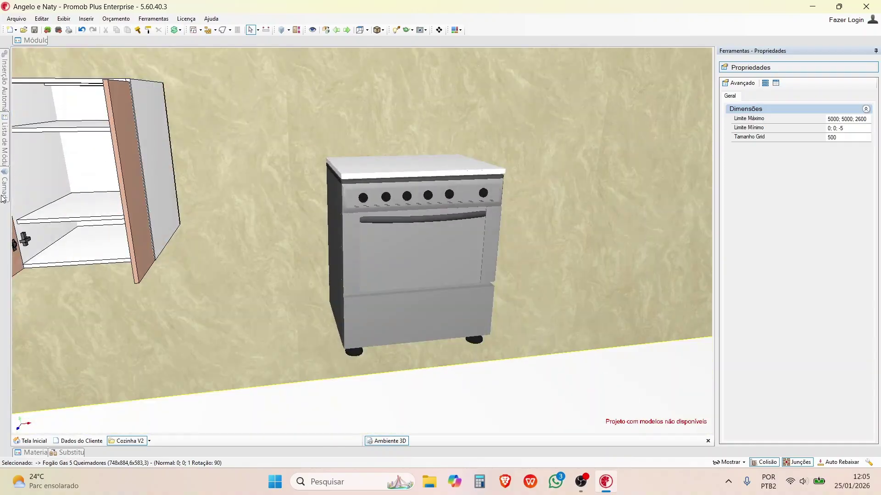
- Lock the Decore layer in the Camadas window and select the wall behind the stove
mouse_move(4, 155)
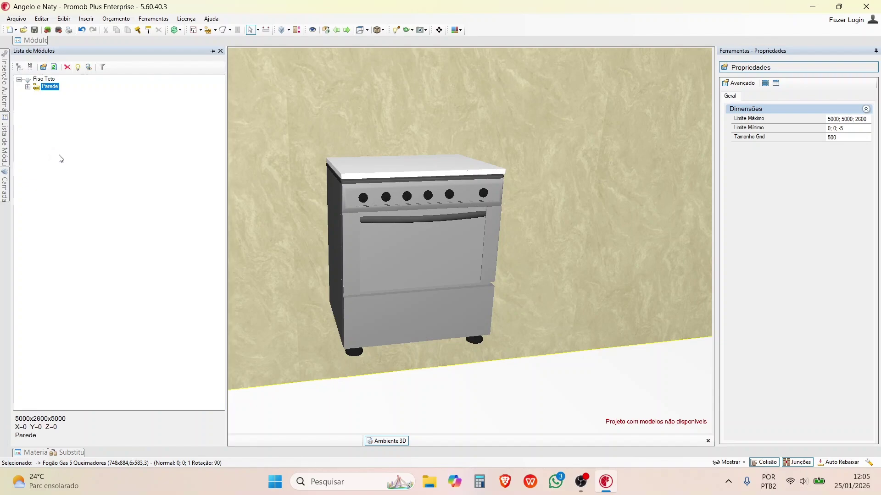
mouse_move(4, 190)
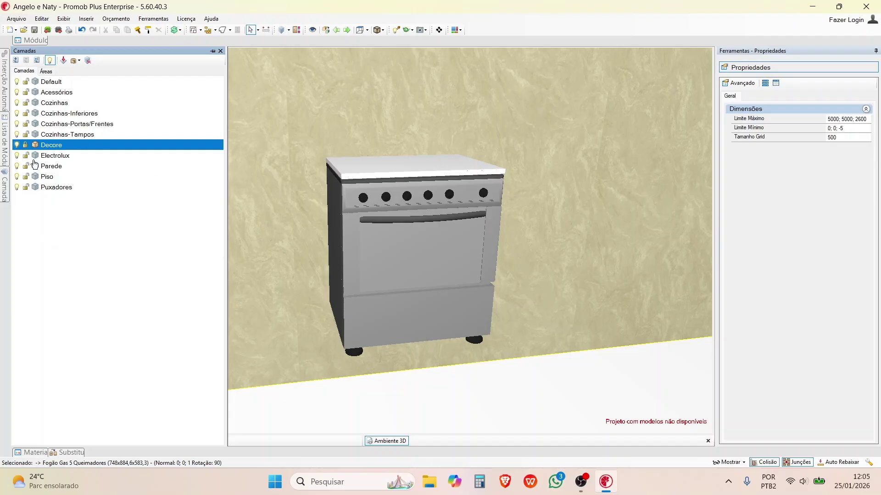
click(396, 109)
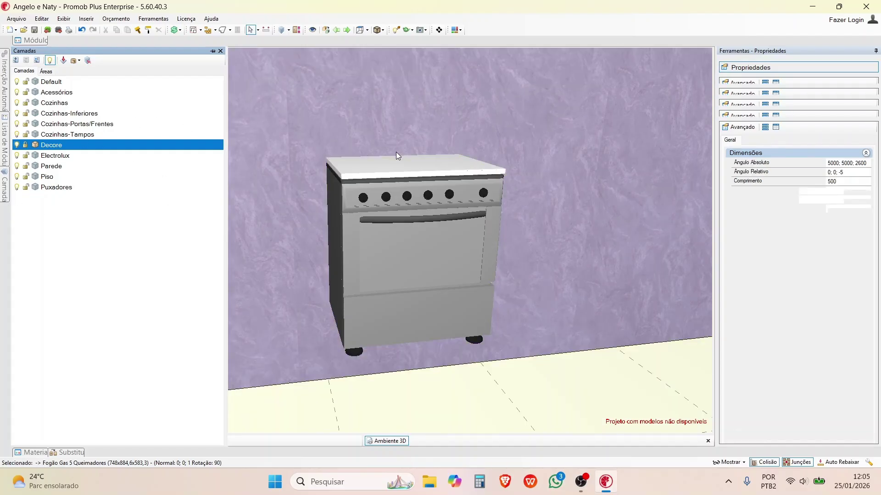
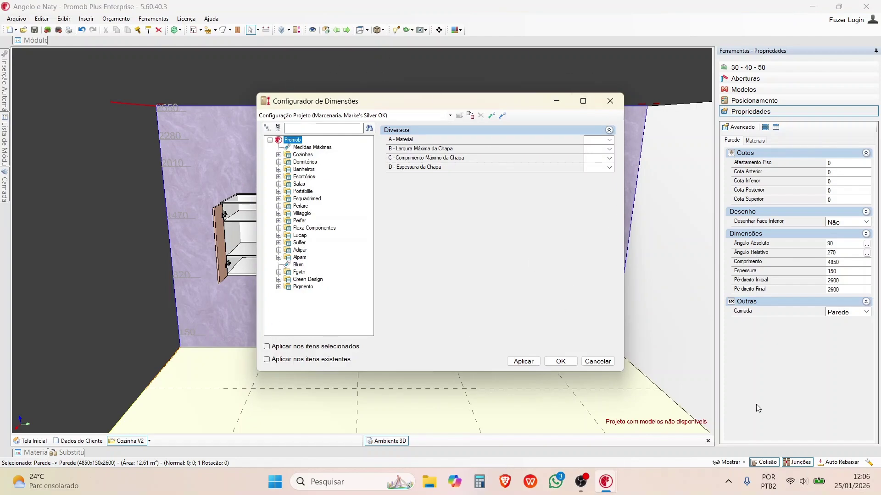
- Close the Configurador de Dimensões and review the Idiomas and Projeto settings in Preferências
click(610, 101)
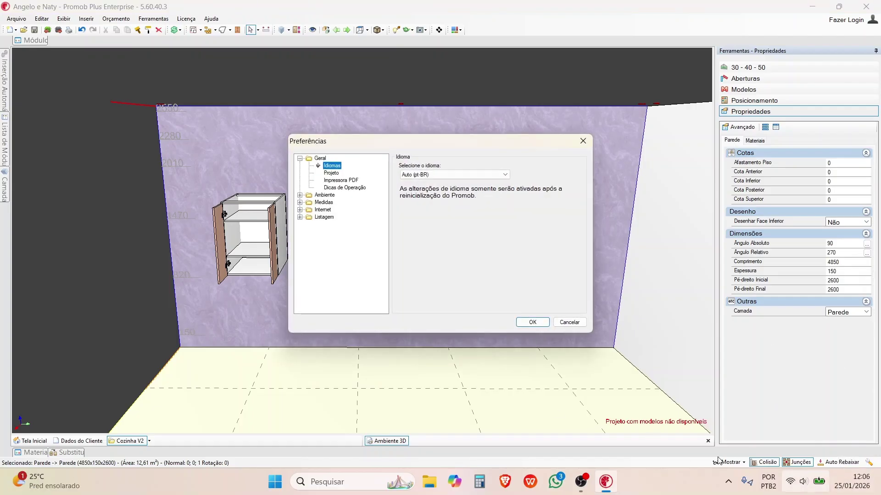
drag(321, 145, 320, 117)
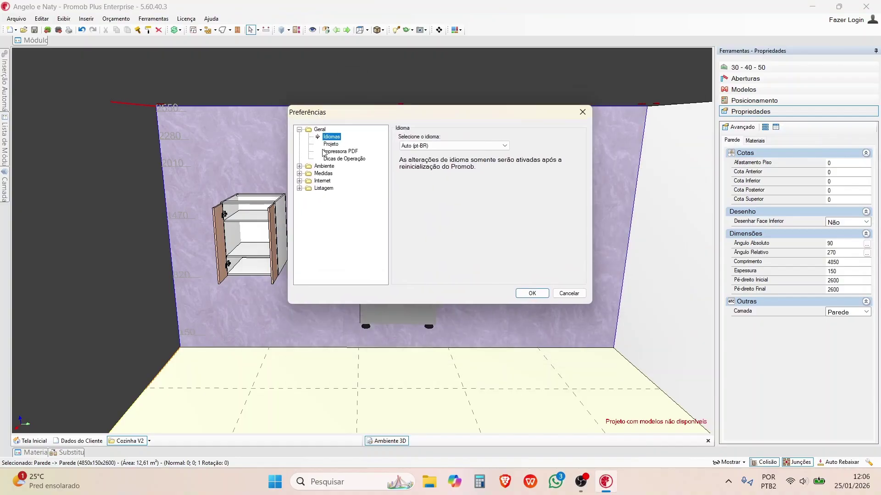
click(404, 146)
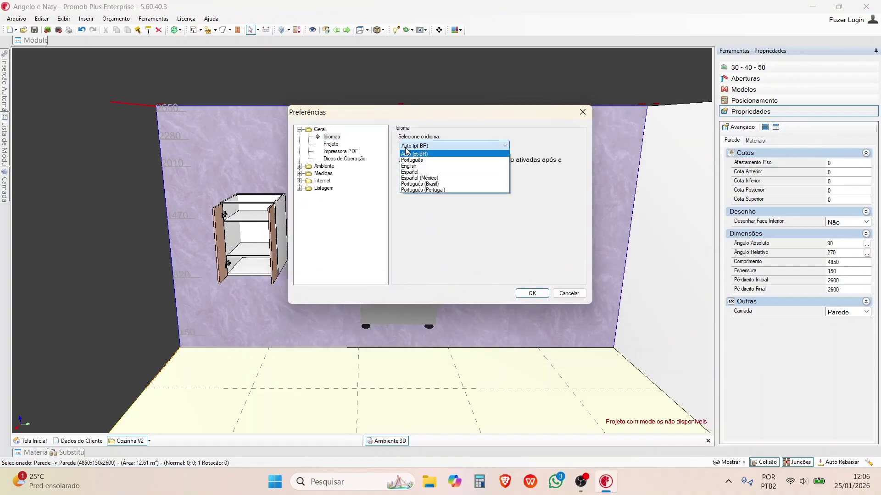
click(367, 227)
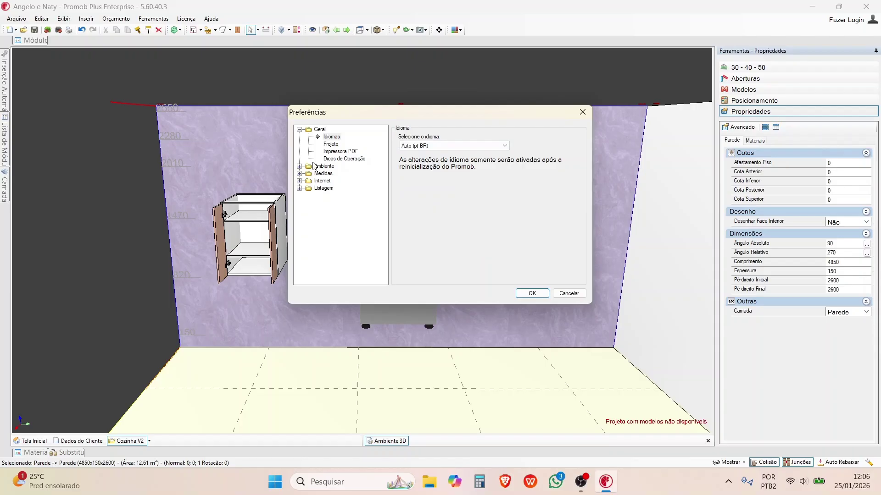
click(331, 145)
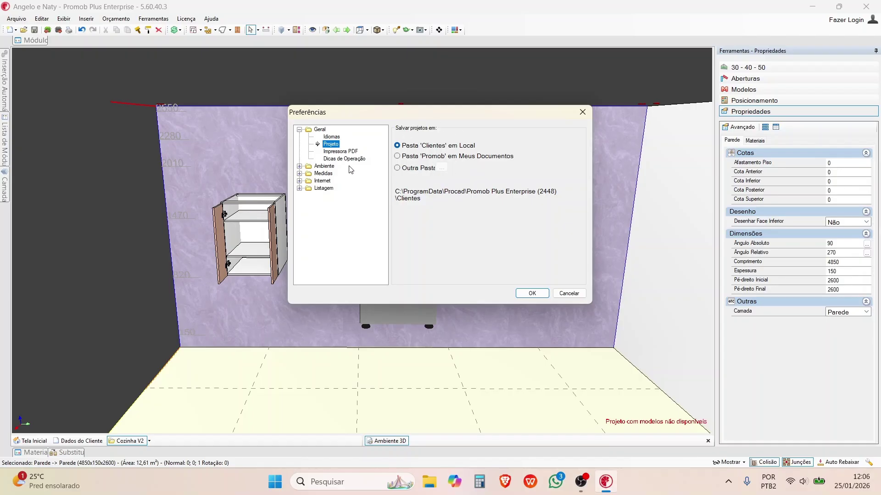
- Set the Impressora PDF preference to Microsoft Print to PDF, leaving Sempre solicitar impressora off
click(334, 152)
click(452, 149)
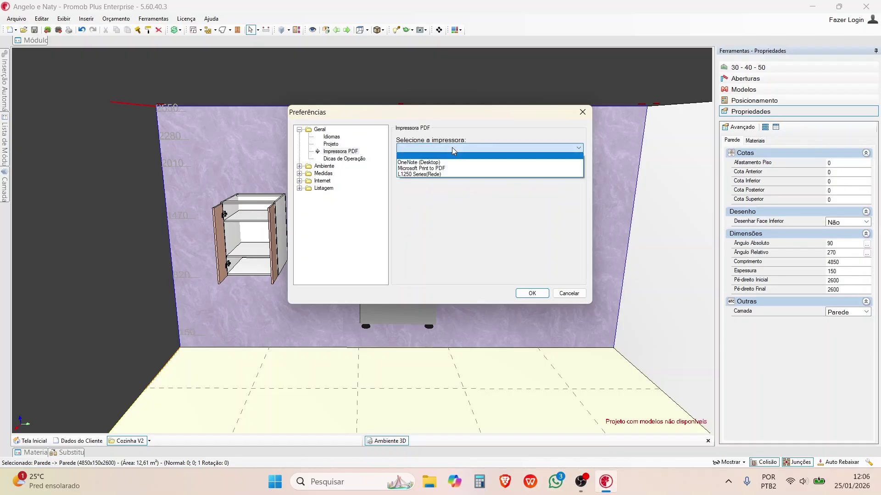
click(459, 180)
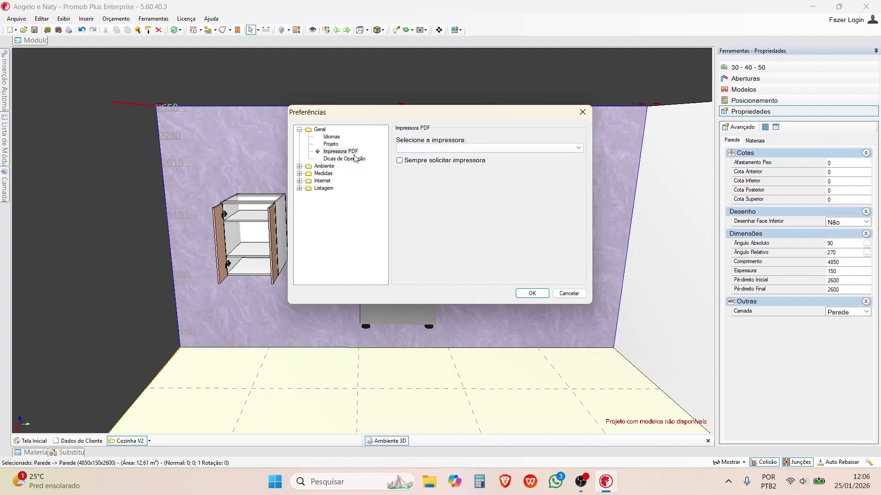
click(430, 150)
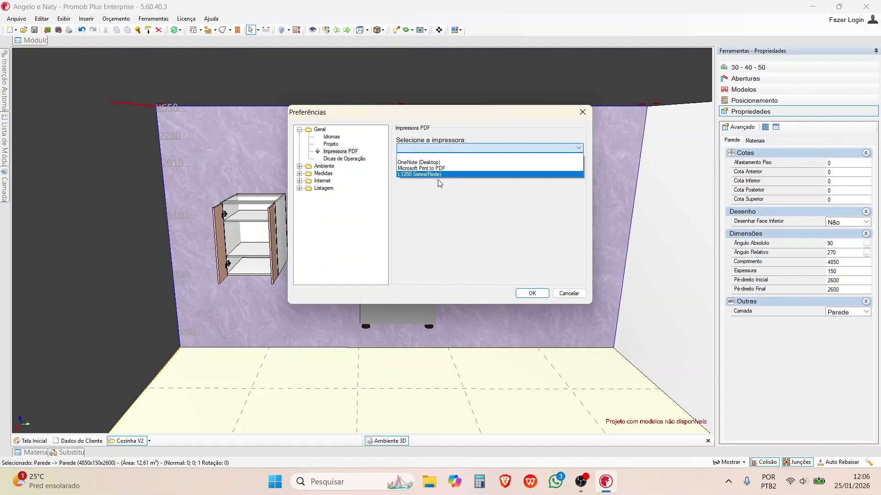
click(431, 163)
click(434, 147)
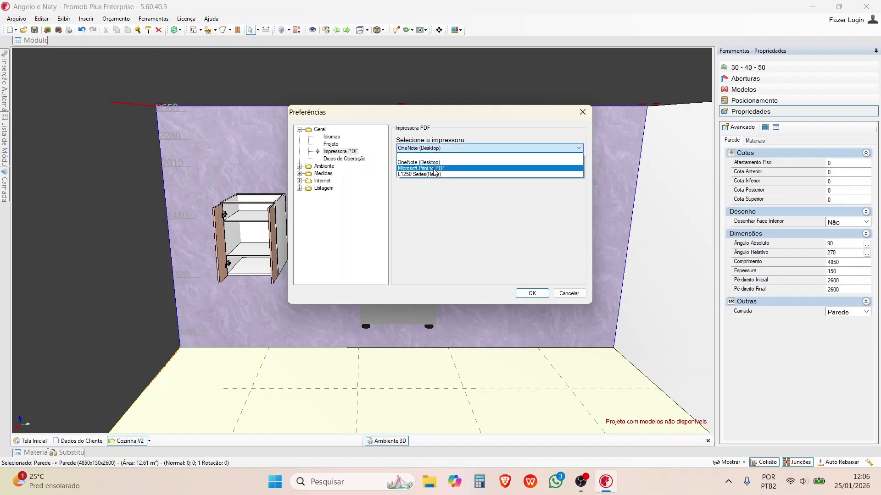
click(434, 174)
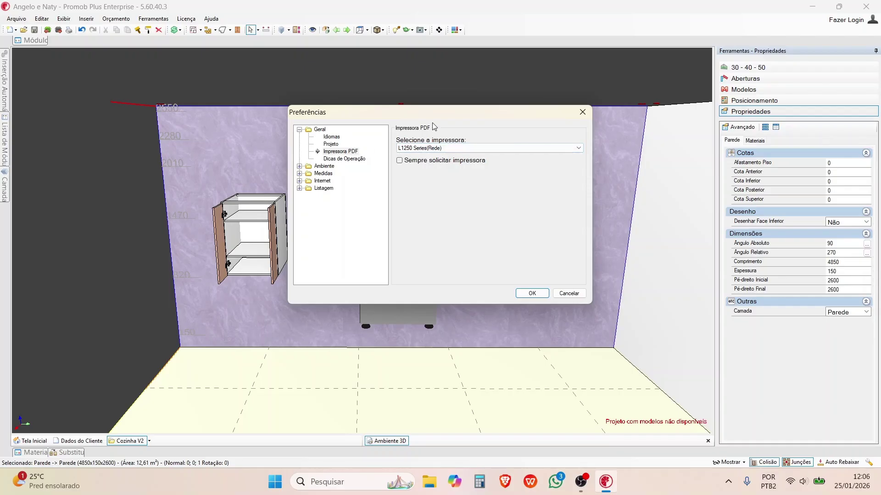
click(454, 148)
click(434, 168)
click(400, 161)
click(400, 161)
click(332, 152)
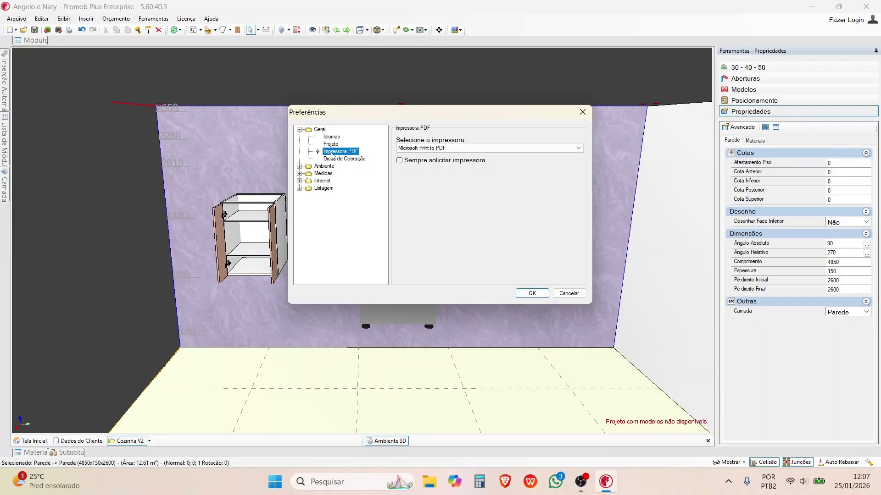
- Review the Dicas de Operação preference and the Cor de Fundo palette under Ambiente
click(357, 161)
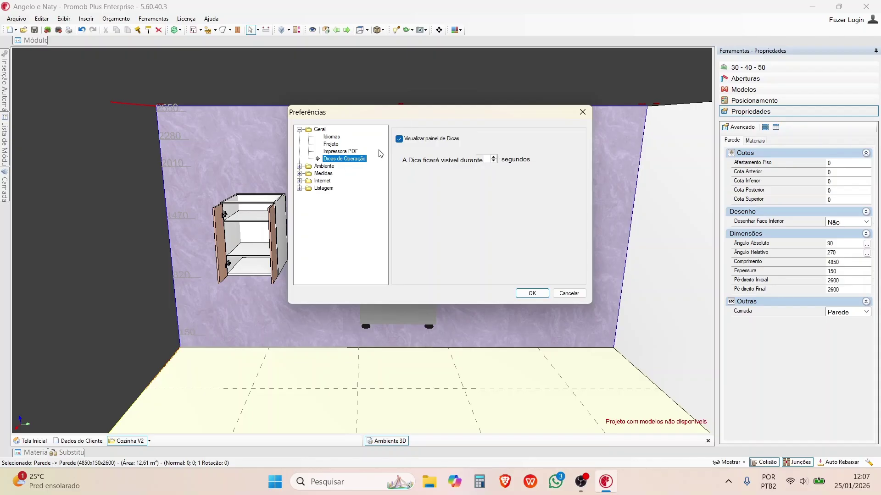
click(299, 166)
click(331, 174)
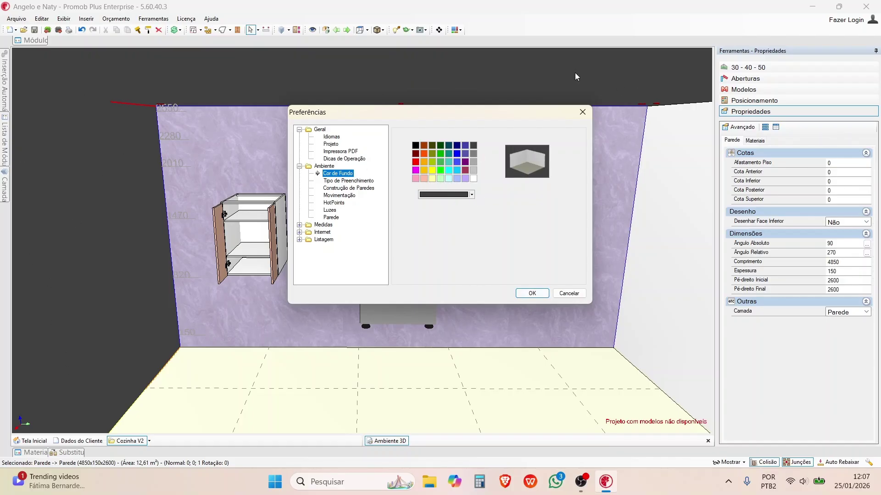
- Set the fill type to Texturas com Linhas for all loaded projects and enable Iniciar em planta baixa for wall construction
click(353, 181)
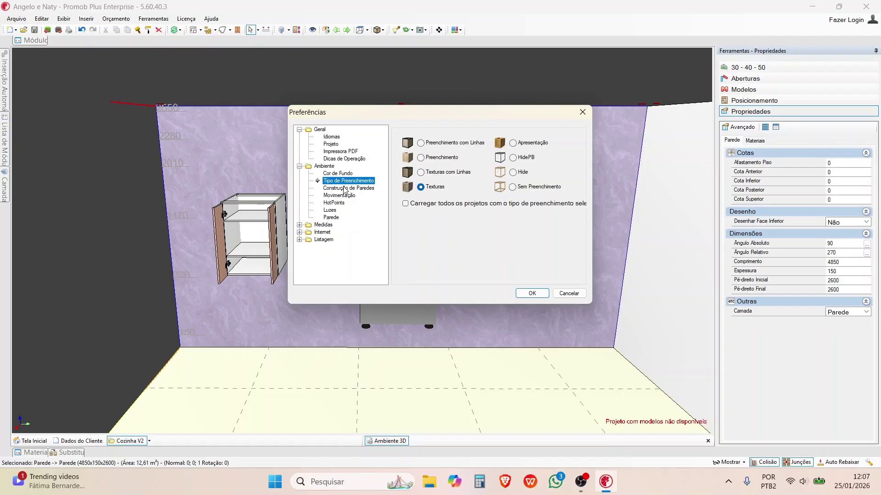
click(421, 172)
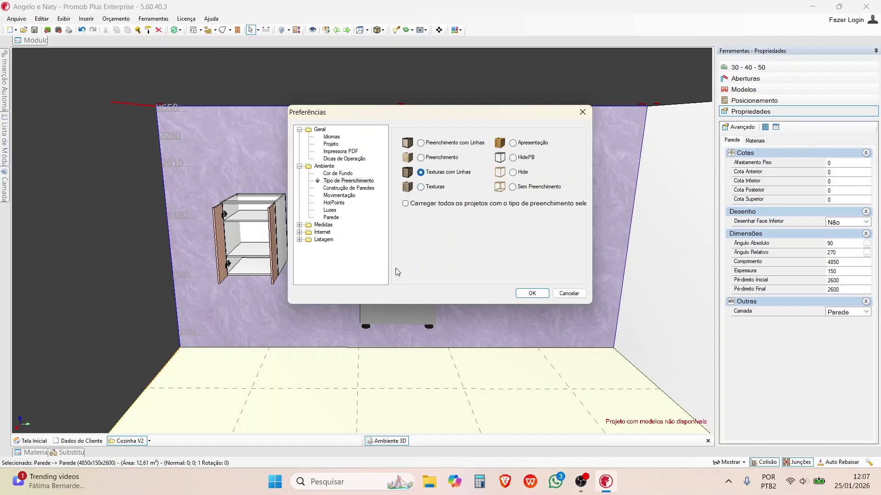
click(507, 206)
click(366, 188)
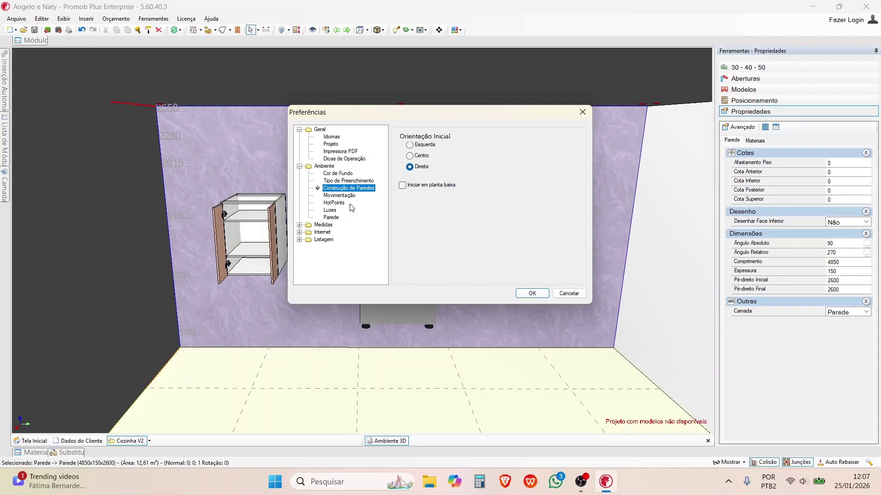
click(428, 186)
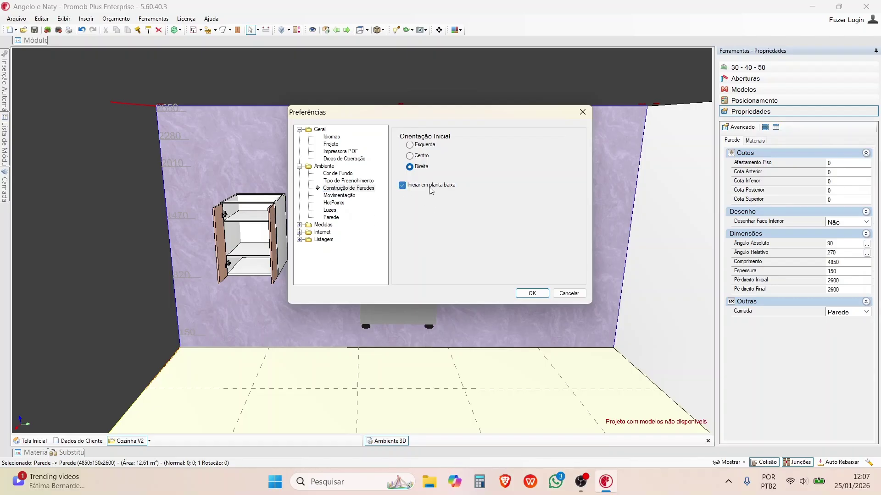
- Examine the movement increment in the Movimentação preferences and the HotPoints option for aggregates
click(339, 196)
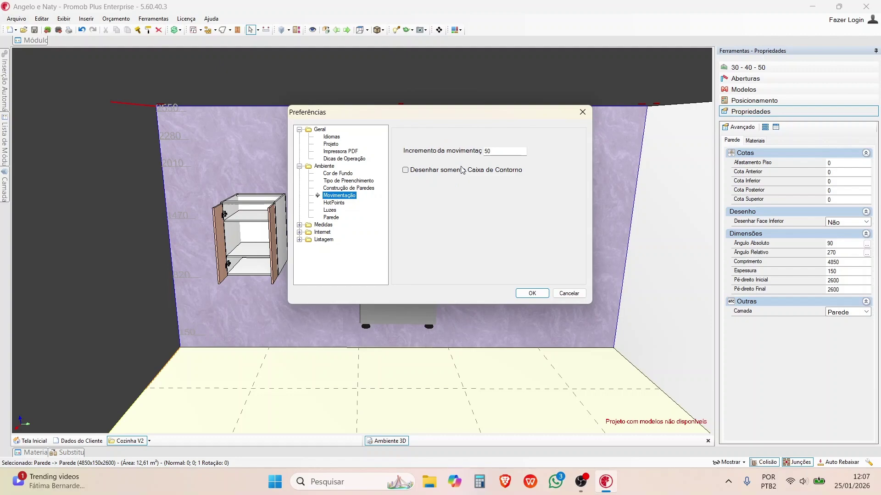
drag(496, 153, 412, 153)
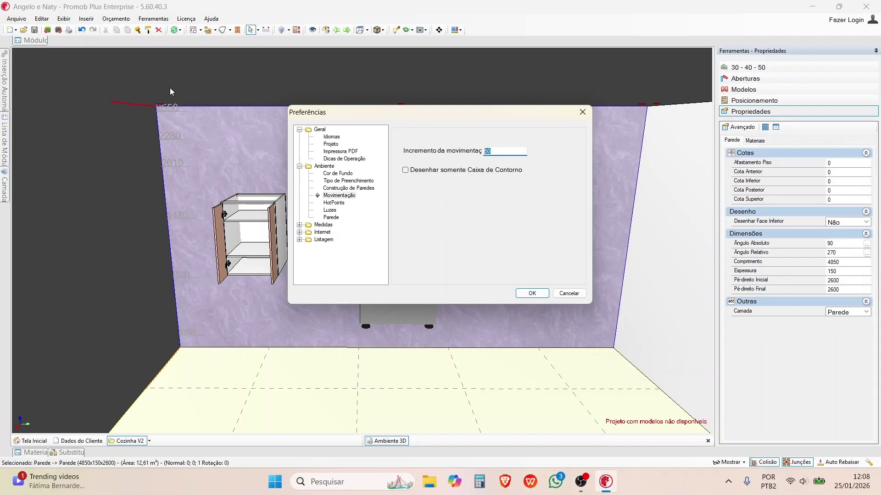
click(130, 55)
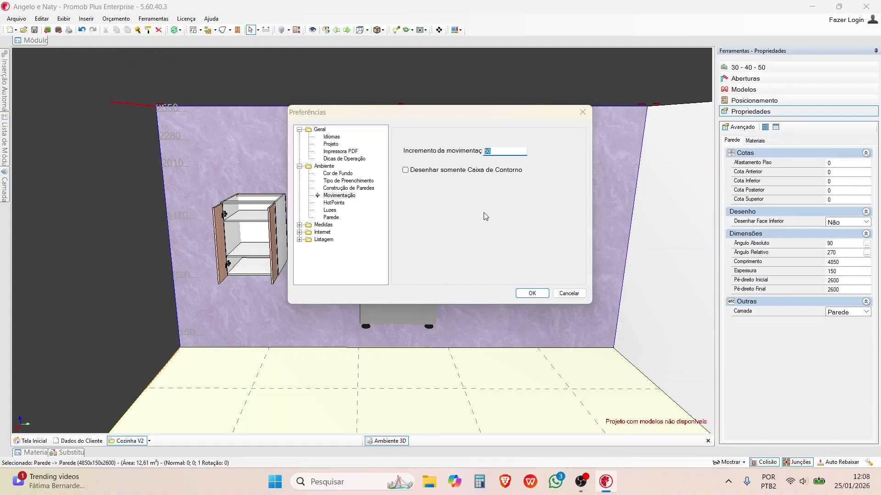
click(503, 152)
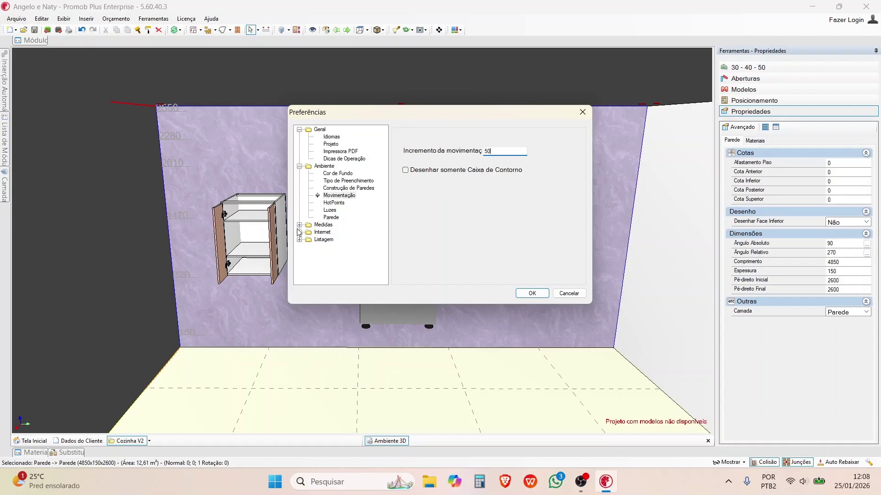
drag(511, 151, 401, 162)
click(342, 203)
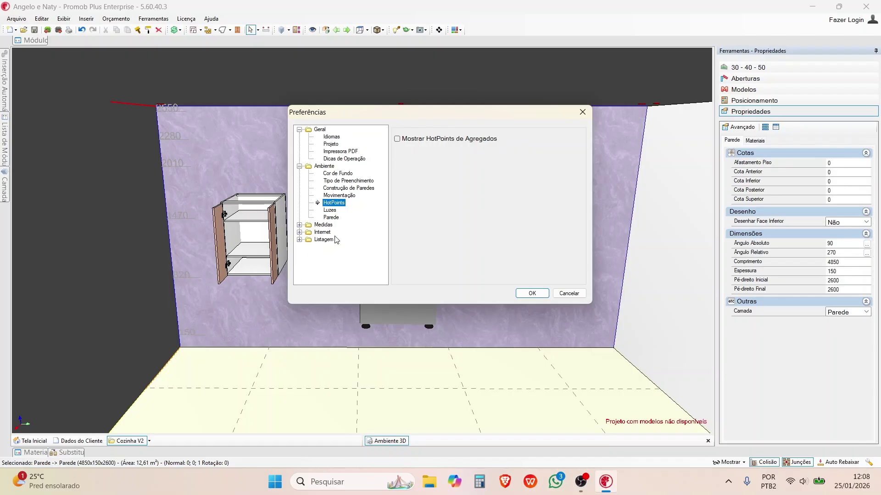
- Set the Luzes intensity to 2 in the preferences and inspect the kitchen lighting from several angles
click(333, 211)
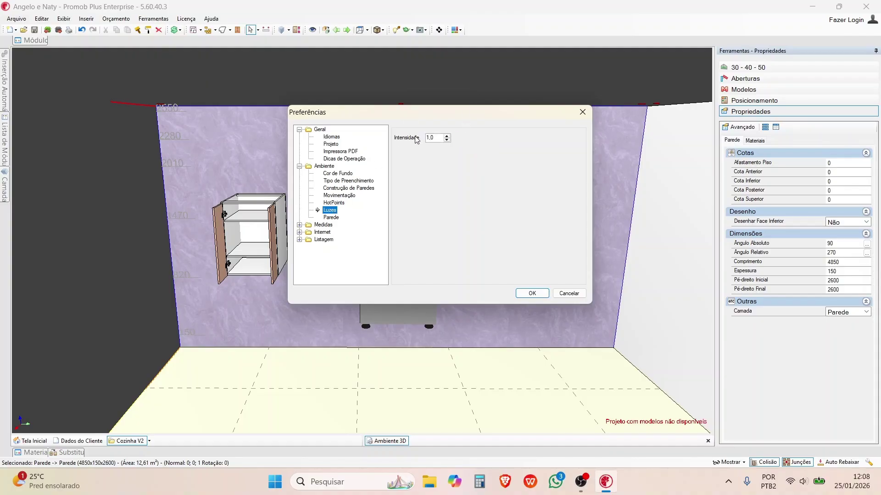
double_click(438, 137)
text(2)
key(Return)
middle_drag(344, 286, 349, 271)
right_drag(349, 271, 282, 166)
scroll(362, 202, up, 5)
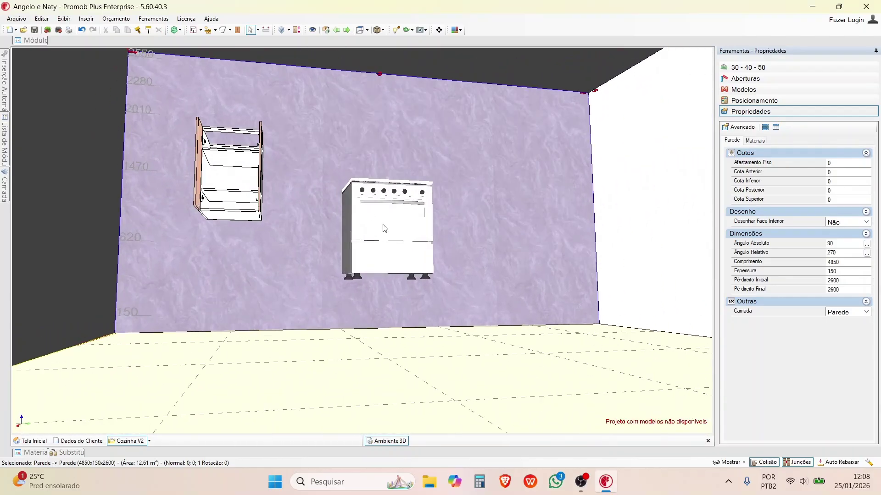
right_drag(361, 203, 478, 292)
scroll(478, 292, down, 4)
middle_drag(478, 292, 358, 282)
right_drag(358, 282, 374, 261)
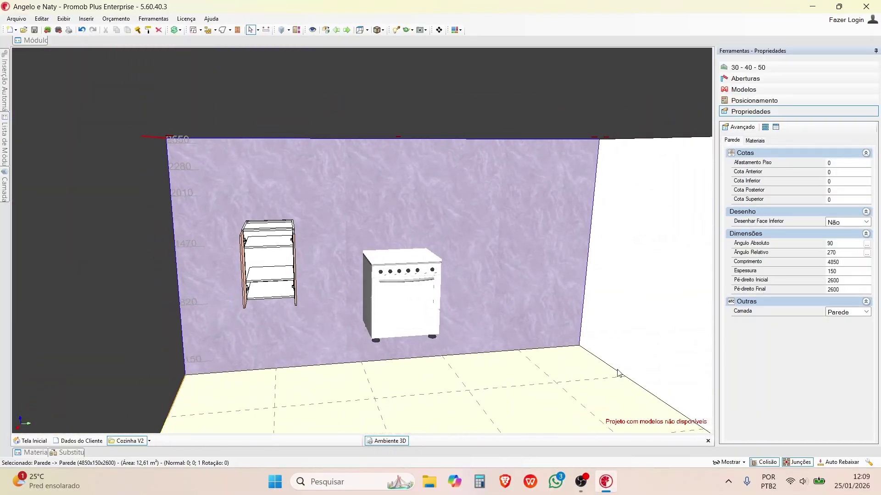
- Set the Luzes intensity to 1 in the preferences and examine the Parede distance for hiding modules when a wall is lowered
click(868, 463)
key(Tab)
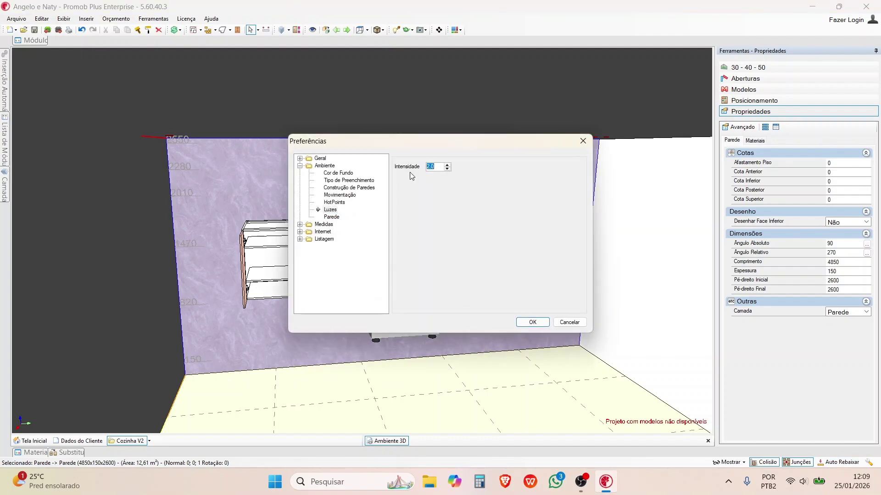
text(1)
click(447, 165)
click(333, 217)
double_click(413, 181)
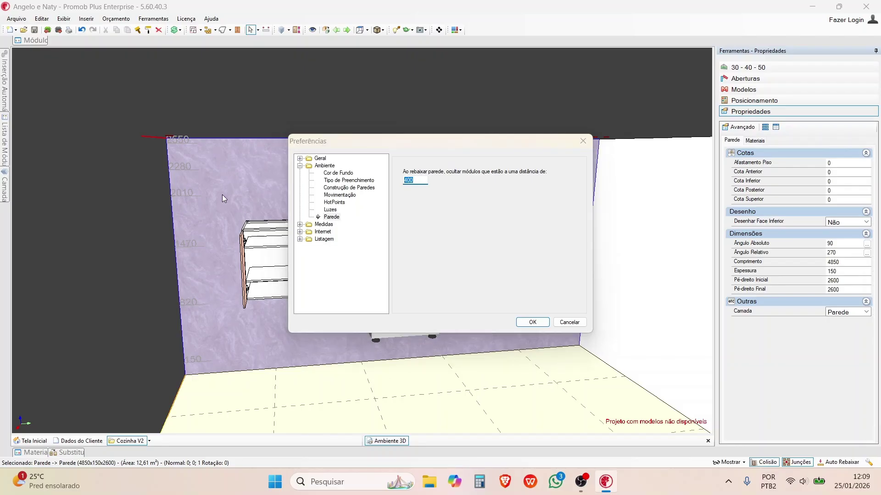
click(533, 323)
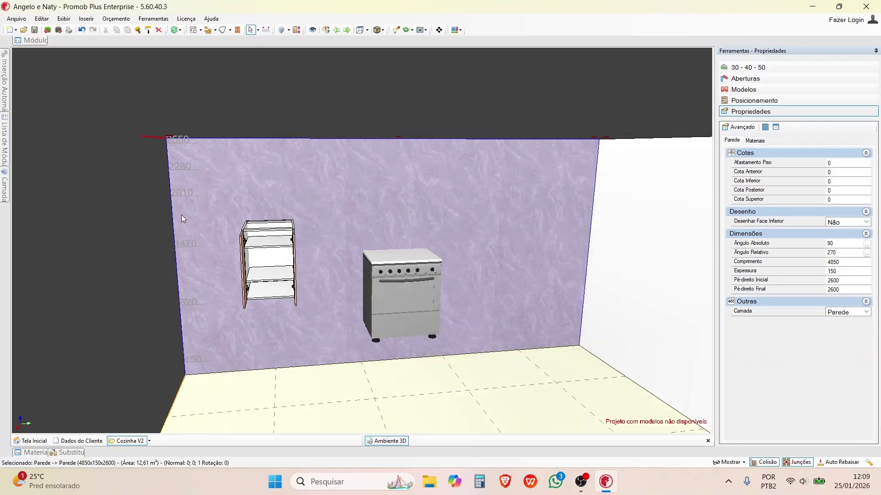
- Move the cabinet up the wall to about 430 mm below its top edge and set the Ferramentas window to auto-hide
right_click(181, 214)
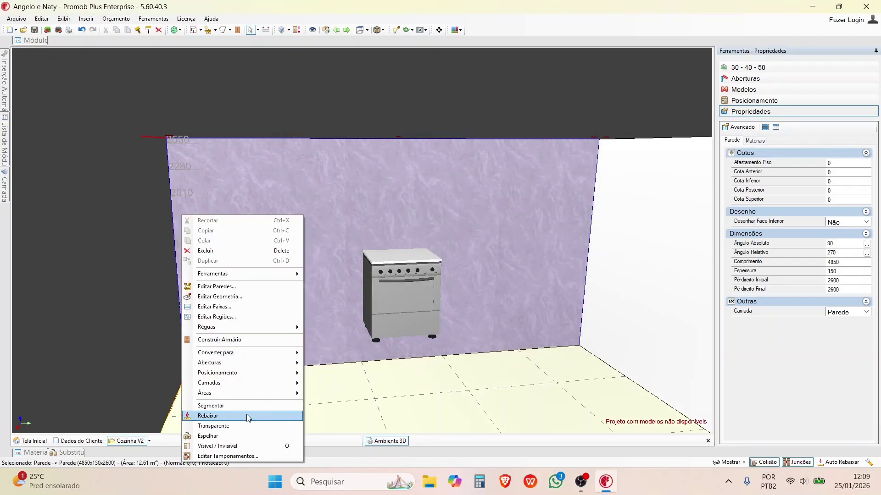
middle_drag(374, 220, 249, 302)
click(376, 220)
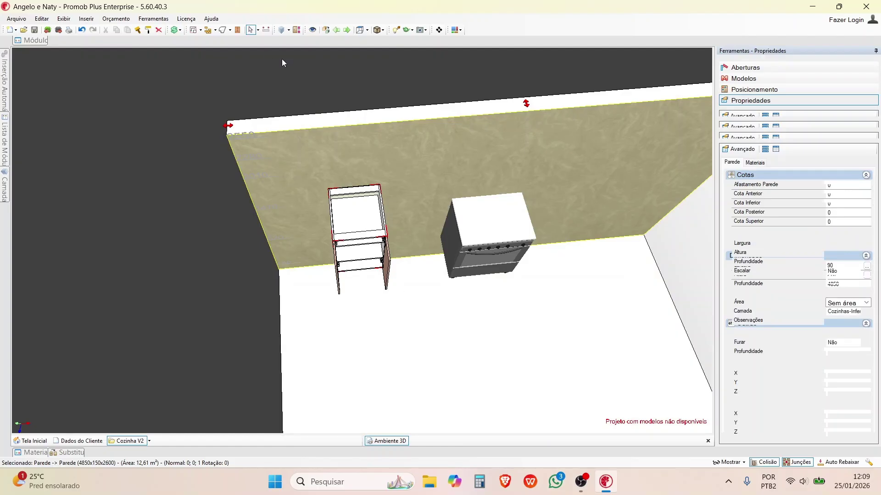
mouse_move(347, 255)
mouse_down()
mouse_move(372, 298)
mouse_move(316, 257)
mouse_move(428, 288)
mouse_up()
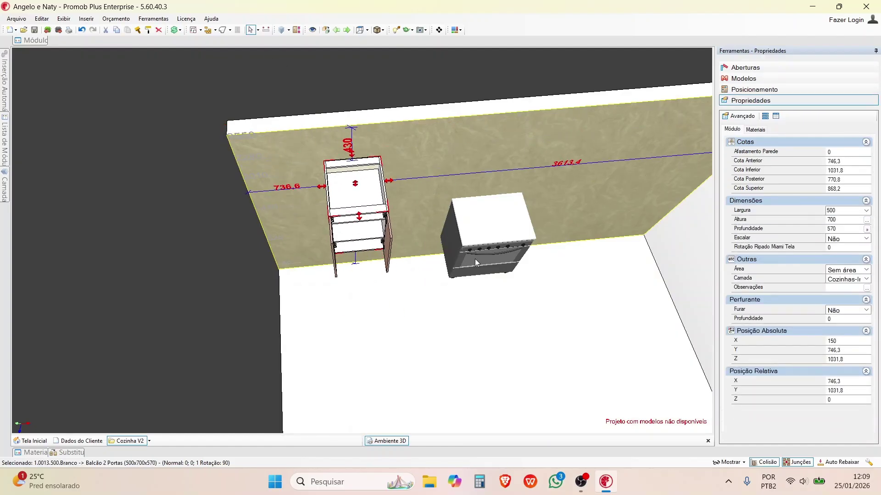
click(486, 275)
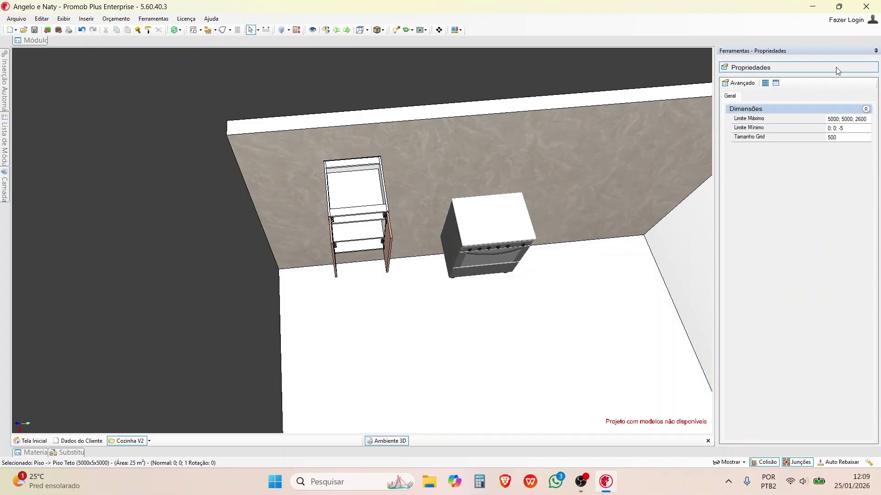
click(875, 51)
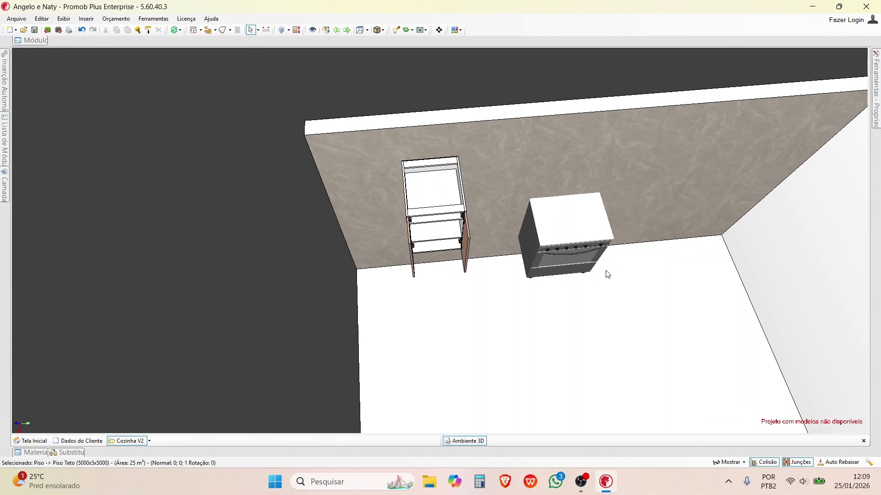
- Unlock the Decore layer and reposition the stove along the textured wall
middle_drag(571, 254, 3, 142)
mouse_move(4, 193)
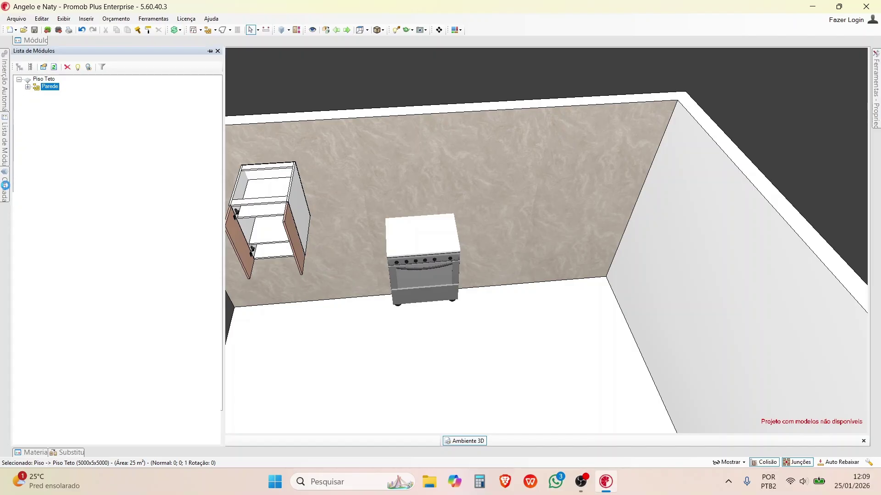
click(26, 145)
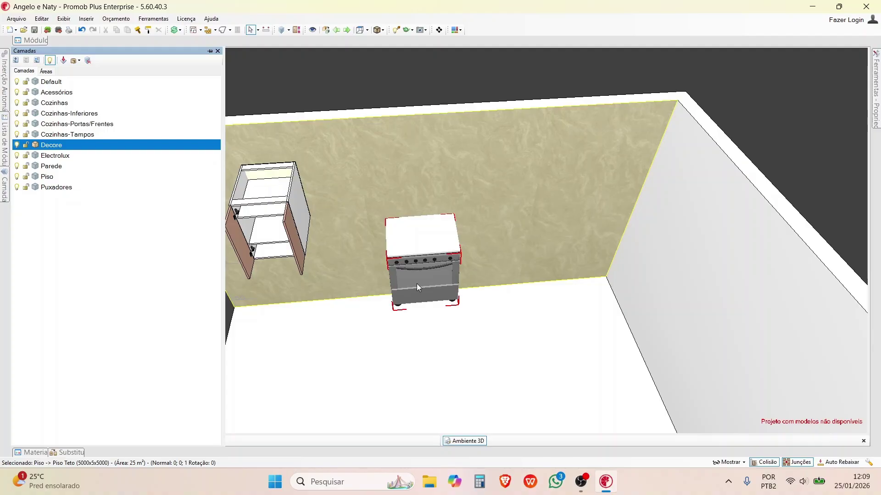
drag(417, 288, 506, 285)
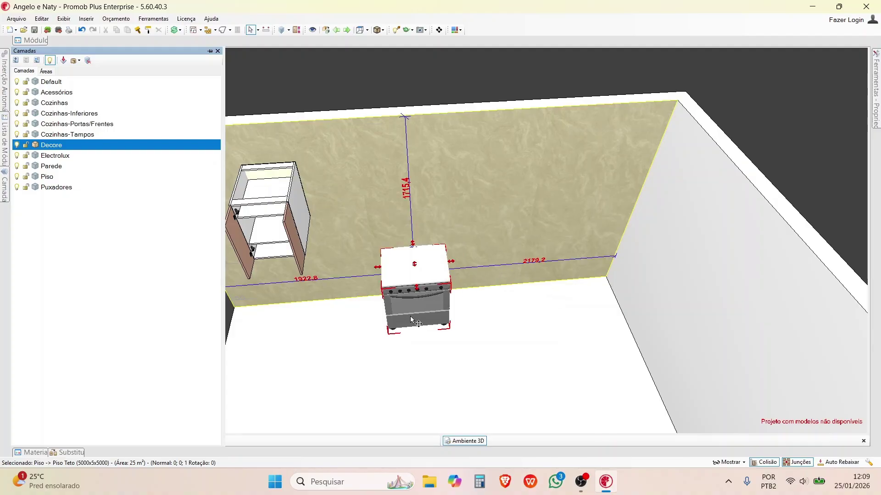
drag(410, 317, 471, 290)
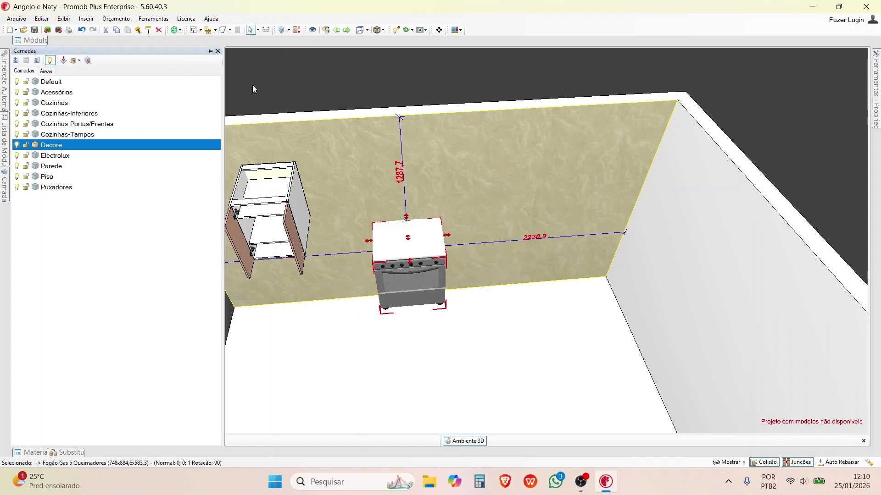
click(371, 290)
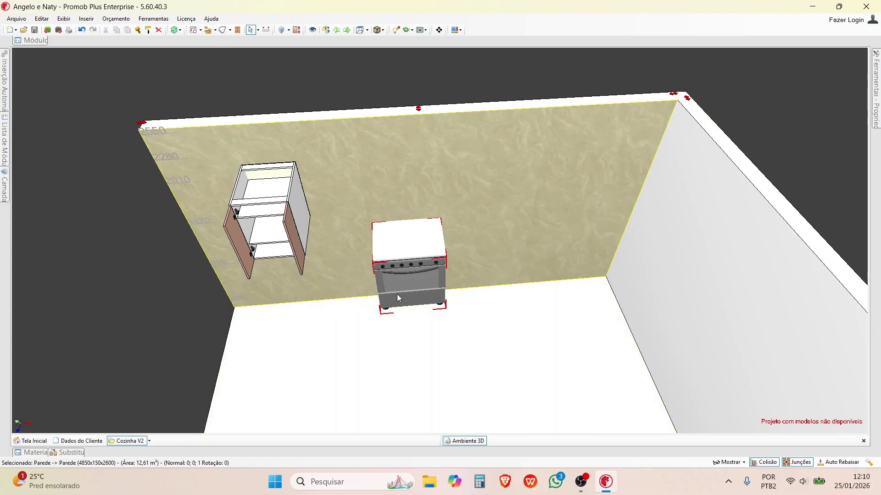
- Move the stove down onto the floor and slide it against the textured wall beside the cabinet
drag(398, 297, 470, 327)
middle_drag(470, 326, 532, 347)
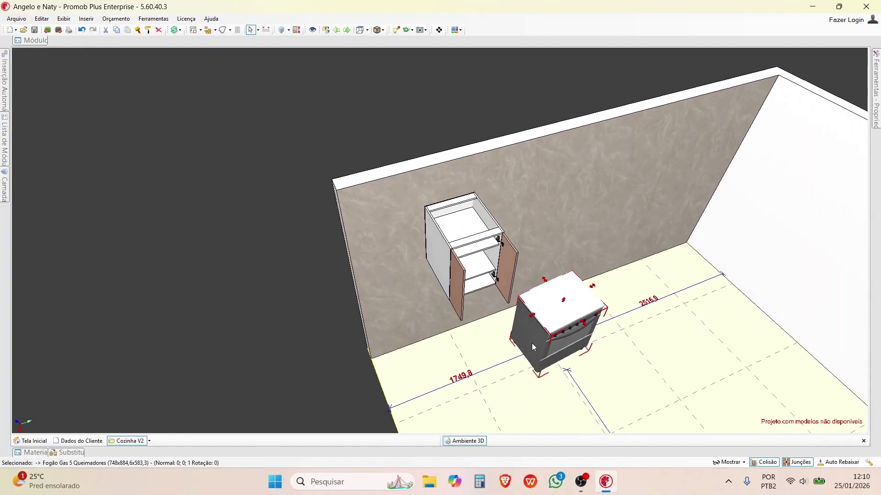
drag(543, 342, 492, 327)
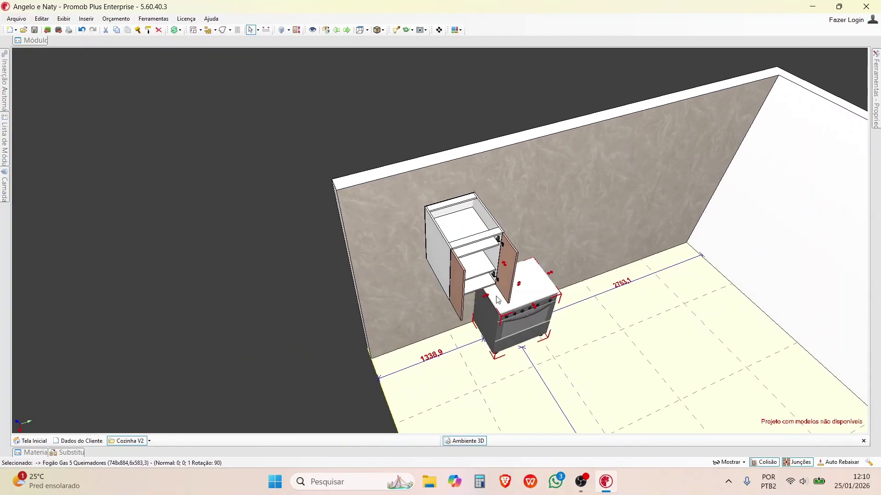
middle_drag(492, 328, 361, 335)
scroll(411, 309, up, 2)
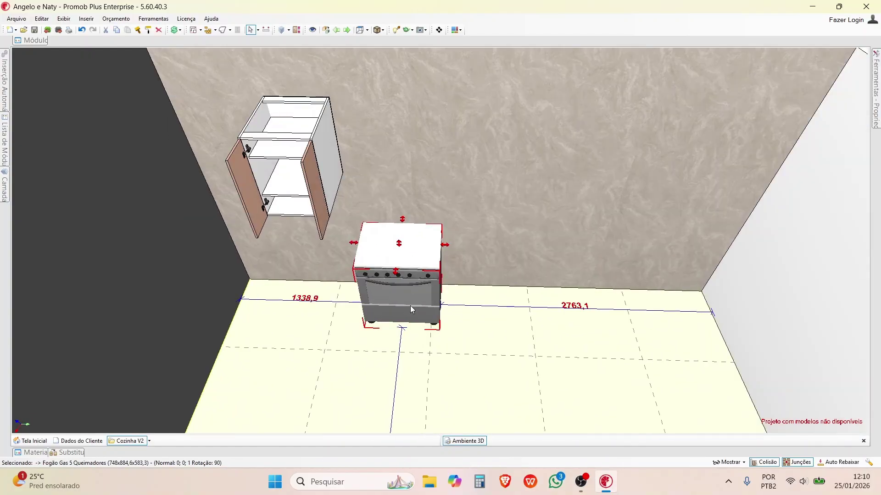
- Try lowering the textured wall with Rebaixar, inspect it from another angle, and undo the lowering
click(446, 173)
right_click(447, 172)
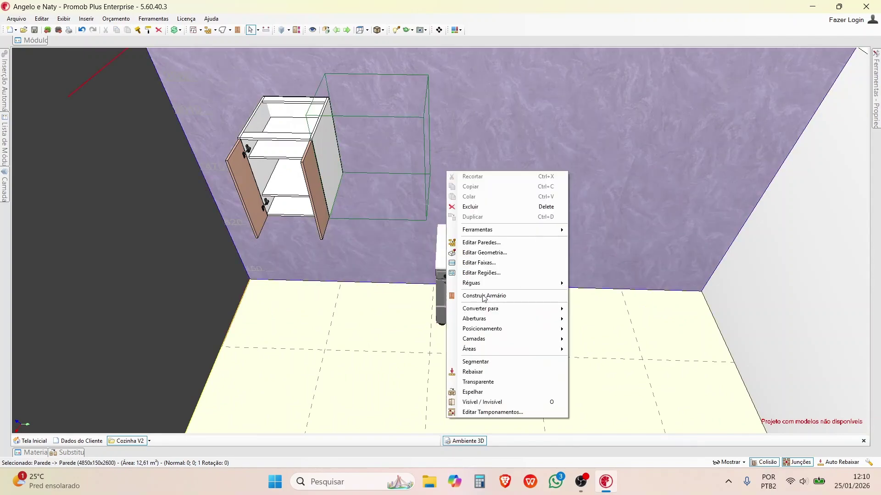
click(486, 370)
scroll(464, 252, down, 3)
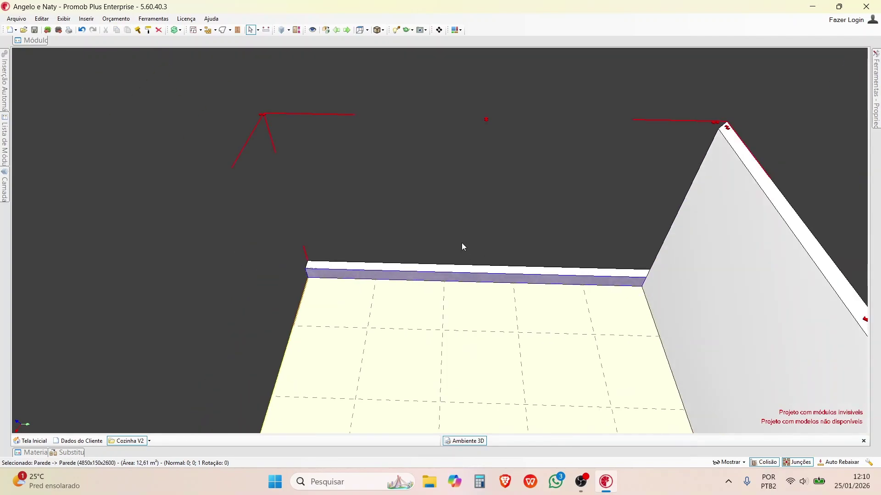
middle_drag(461, 243, 439, 296)
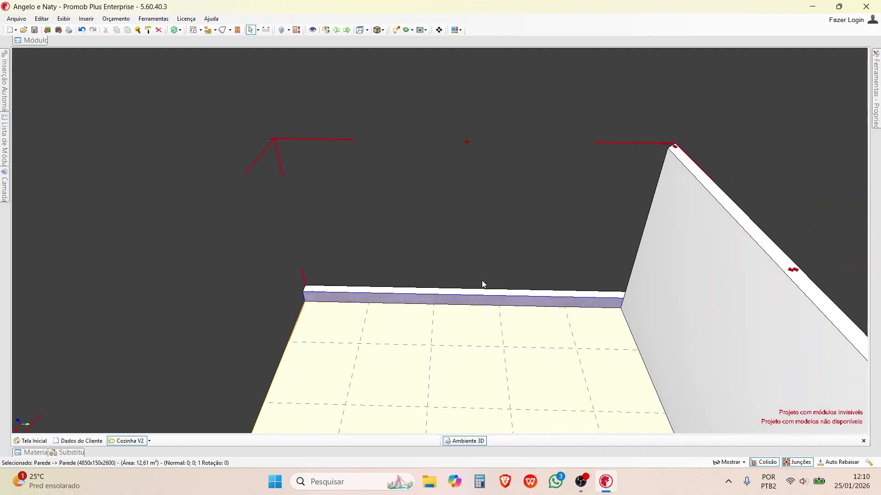
middle_drag(475, 389, 507, 360)
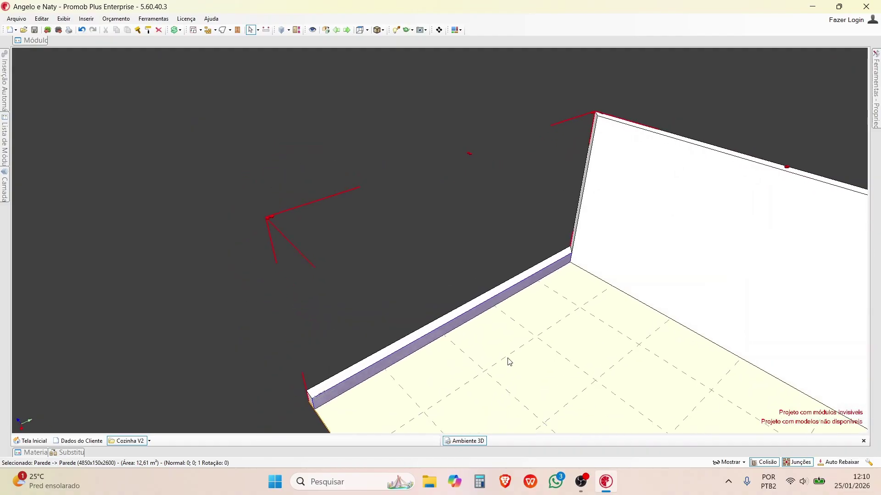
key(ctrl+z)
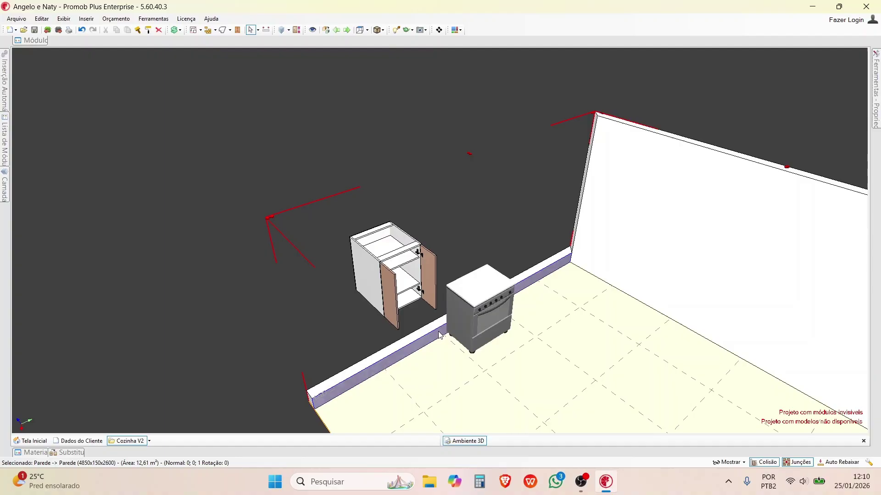
key(ctrl+z)
- Move the stove 400 mm away from the textured wall using the Movimentação displacement
click(463, 313)
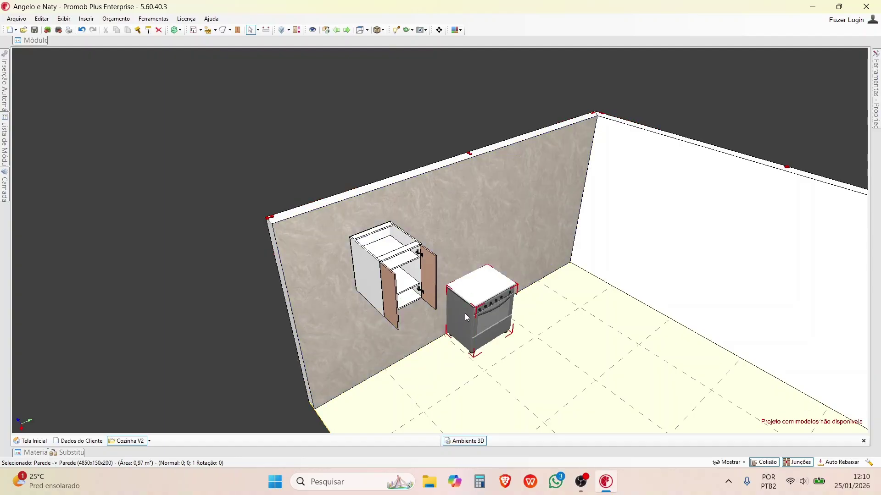
right_click(462, 300)
click(452, 289)
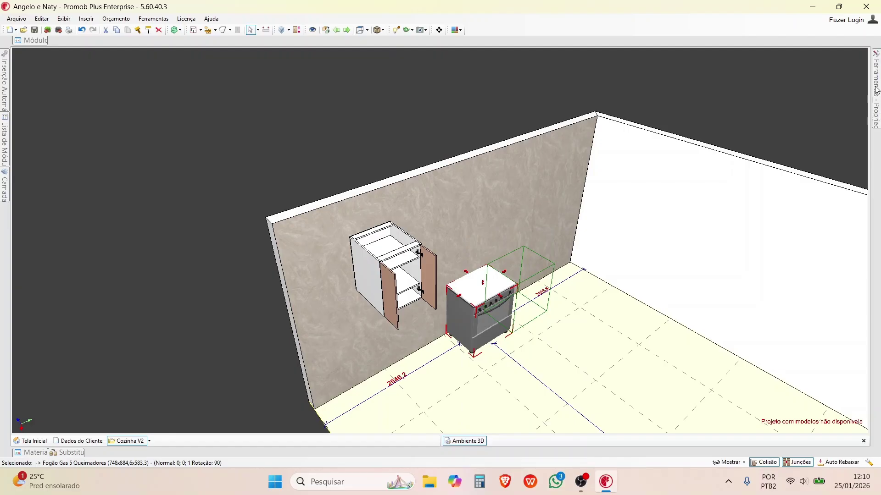
mouse_move(877, 90)
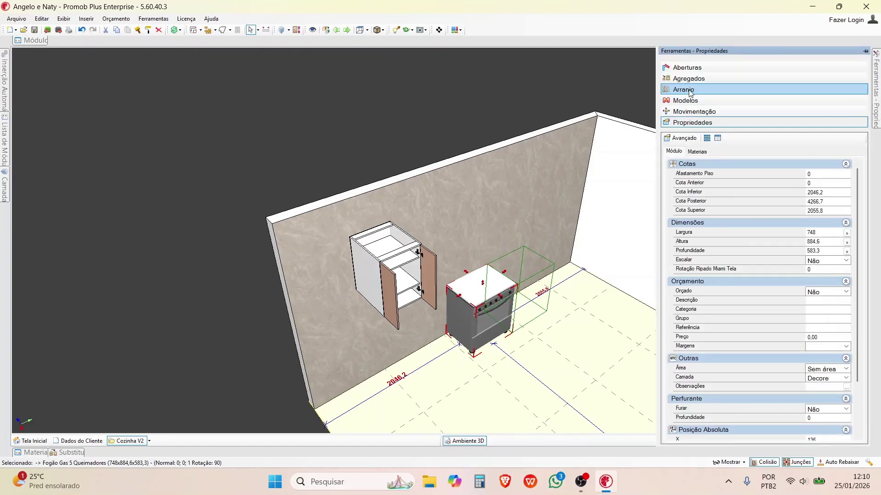
click(700, 112)
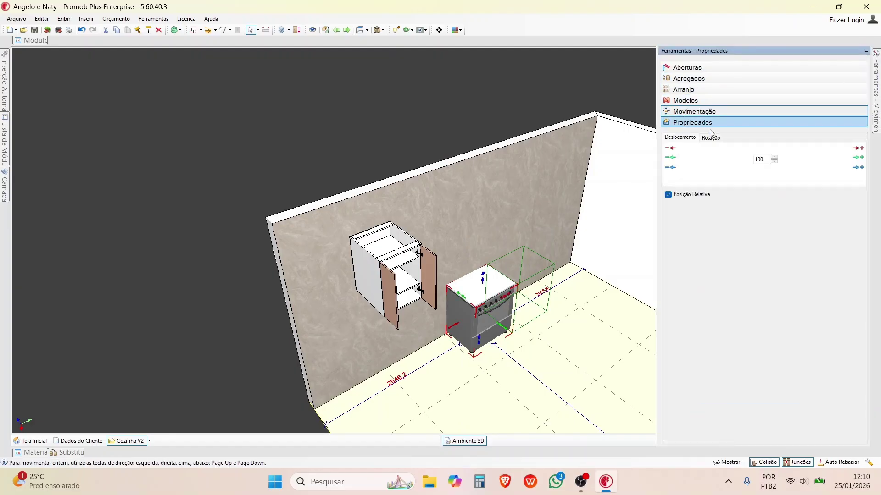
double_click(761, 159)
text(400)
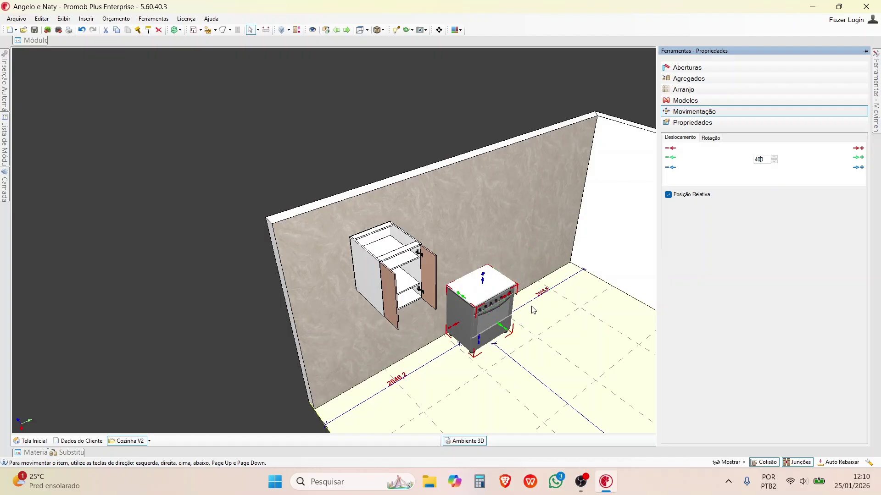
click(503, 330)
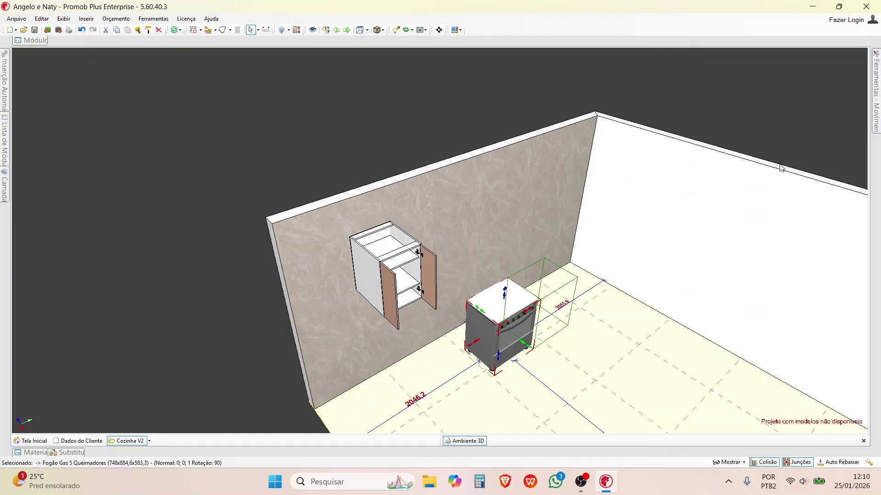
- Set the displacement to 1 and shift the stove to 401 mm from the textured wall
mouse_move(876, 100)
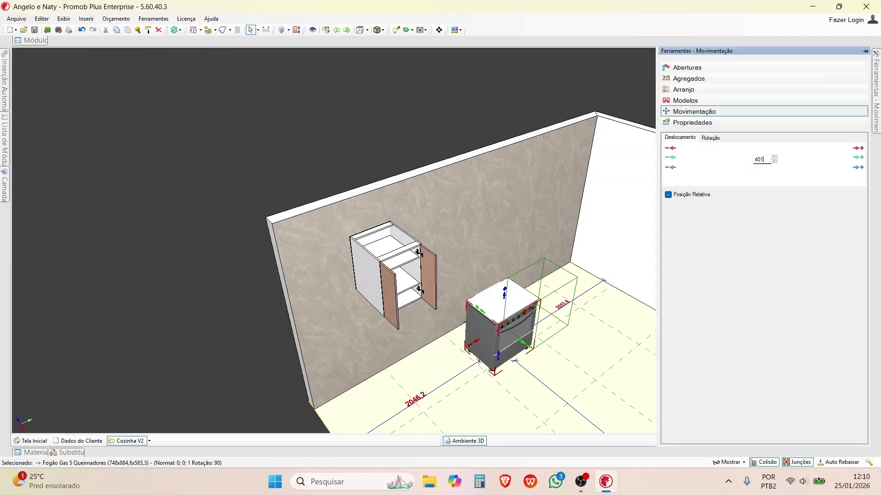
double_click(760, 160)
text(1)
scroll(527, 346, up, 3)
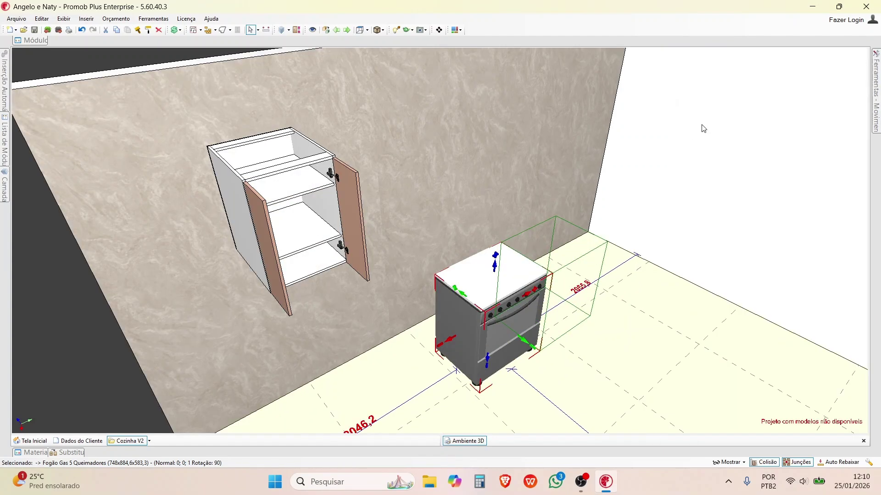
- Check the stove's Cota Anterior in its properties and examine its distance from the wall in close-up and from above
mouse_move(877, 85)
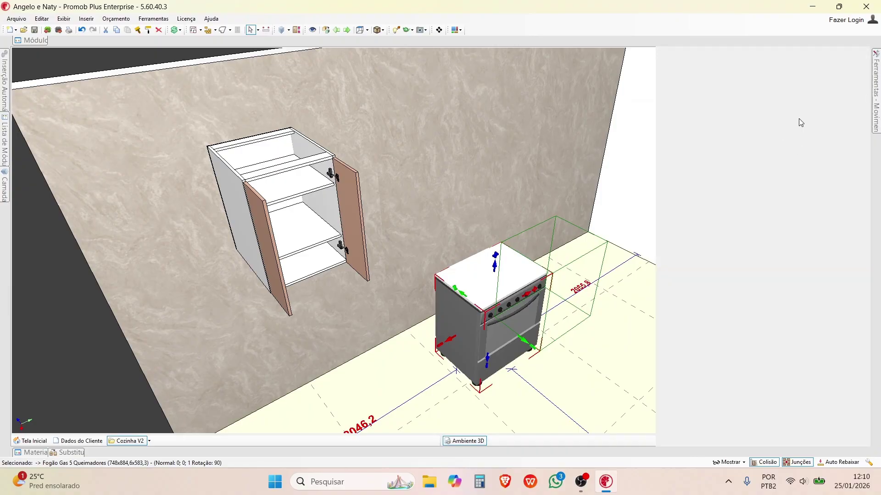
click(743, 123)
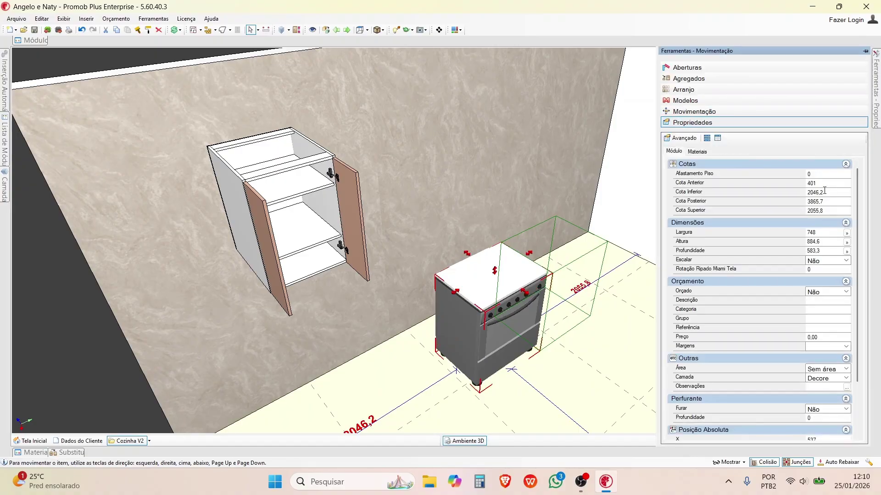
click(829, 183)
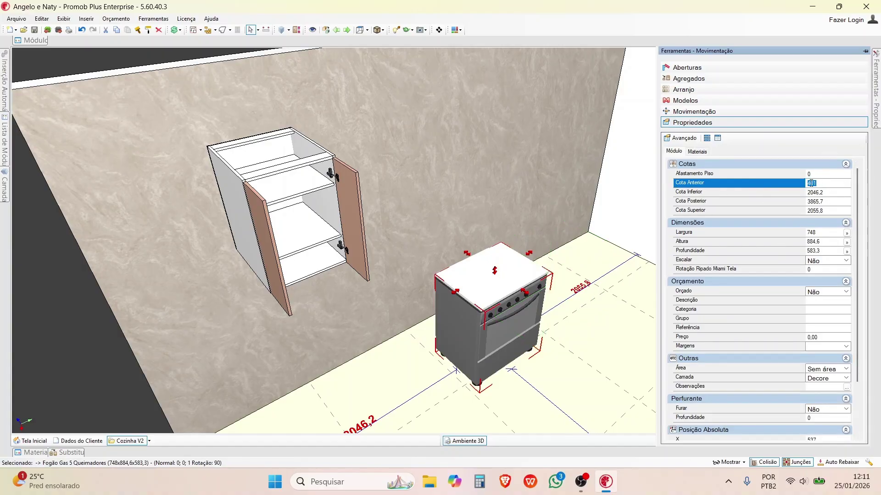
scroll(566, 316, up, 6)
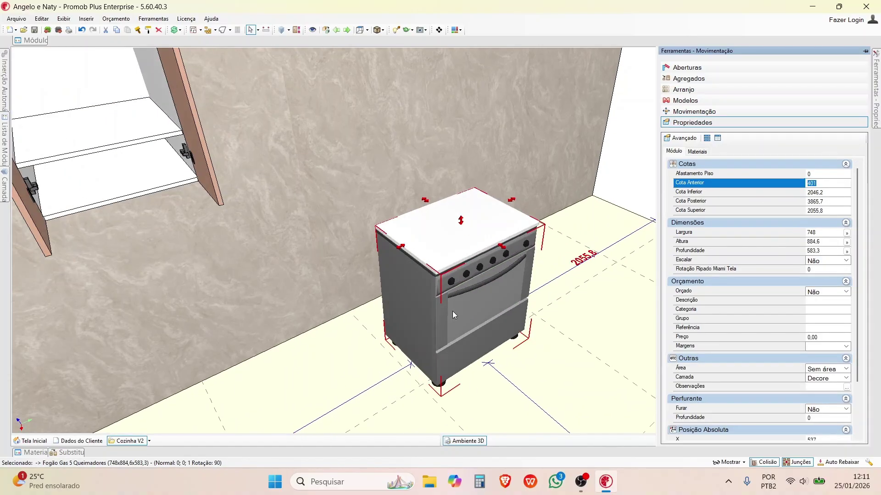
scroll(522, 229, up, 2)
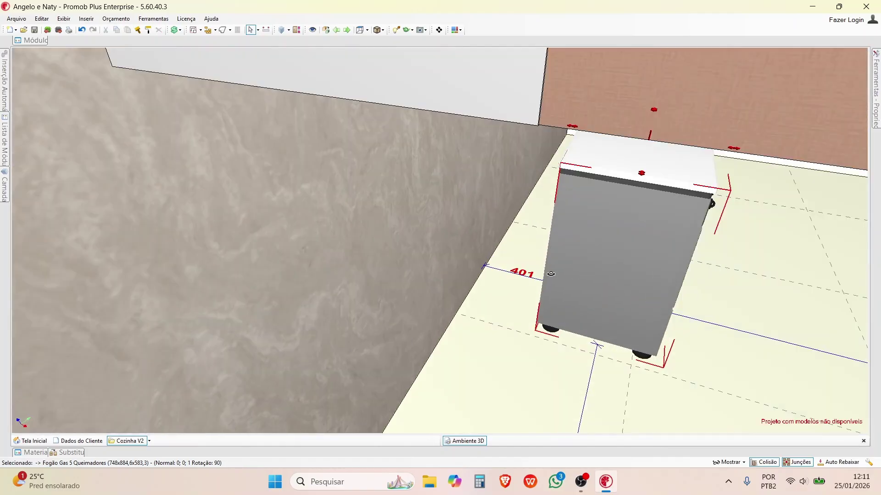
middle_drag(483, 266, 544, 446)
scroll(475, 195, down, 4)
middle_drag(473, 196, 439, 268)
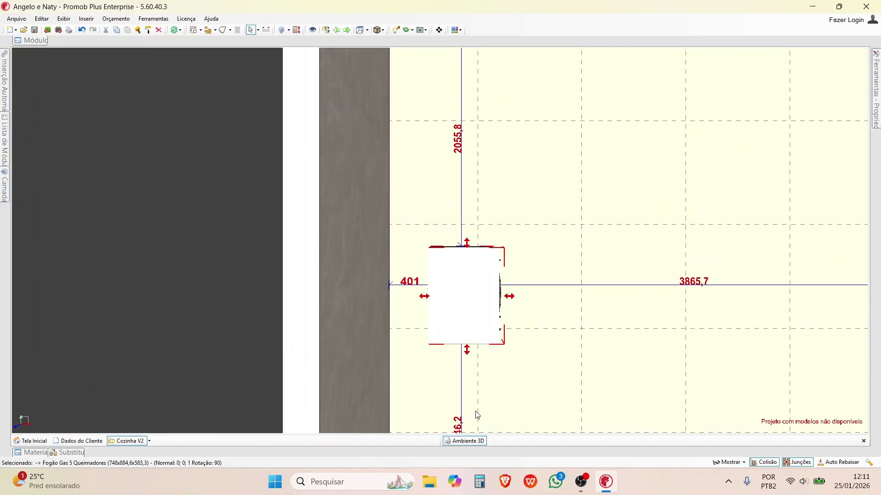
- Lower the textured wall with Rebaixar and inspect the stove standing in front of it from another angle
middle_drag(477, 415, 398, 240)
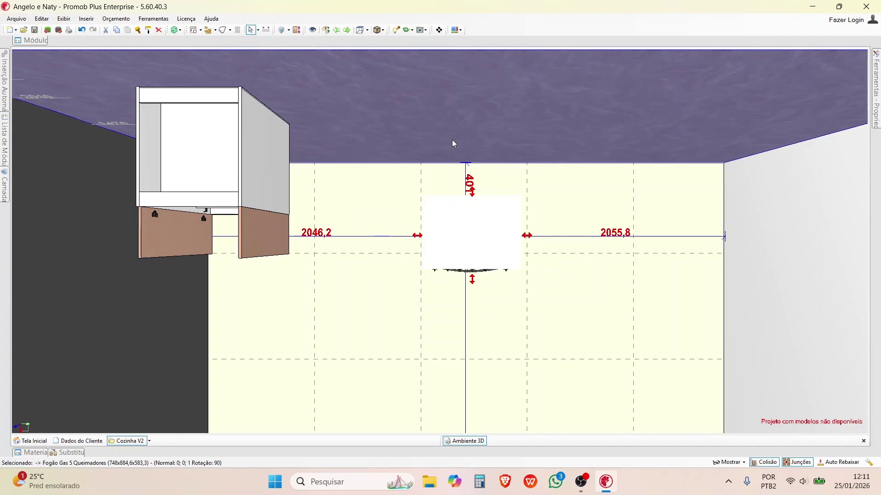
right_click(445, 143)
click(482, 344)
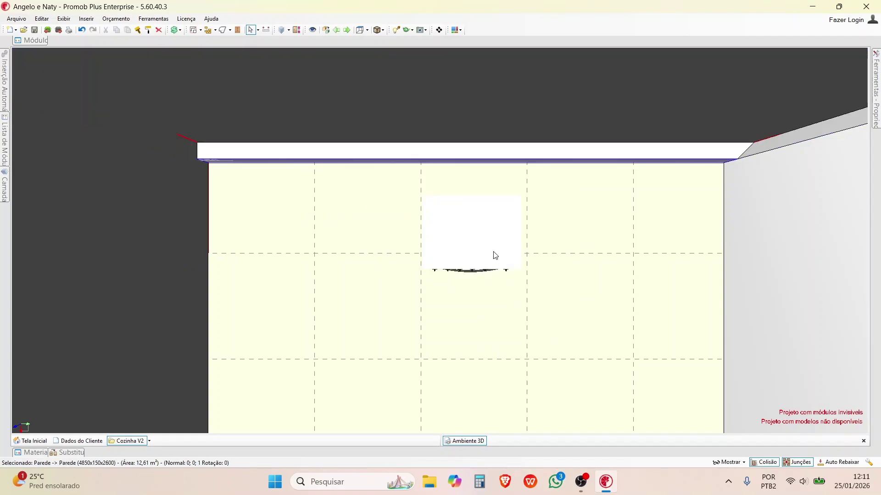
scroll(496, 256, down, 1)
middle_drag(404, 278, 401, 340)
right_drag(400, 339, 390, 238)
- Set the stove's Cota Anterior to 399 mm in its properties
click(386, 238)
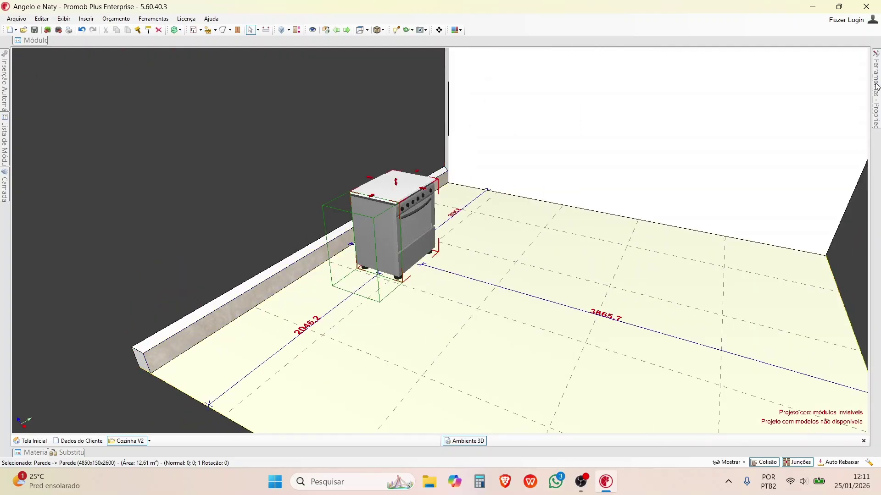
mouse_move(876, 90)
click(816, 183)
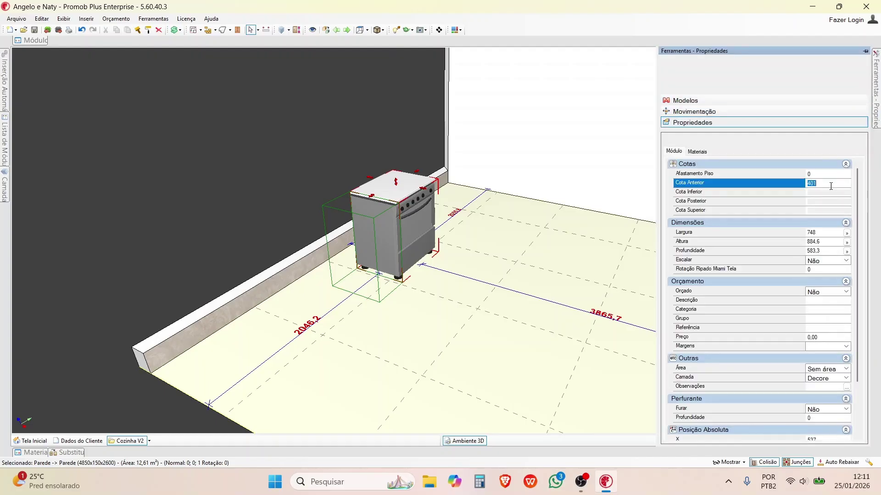
text(3)
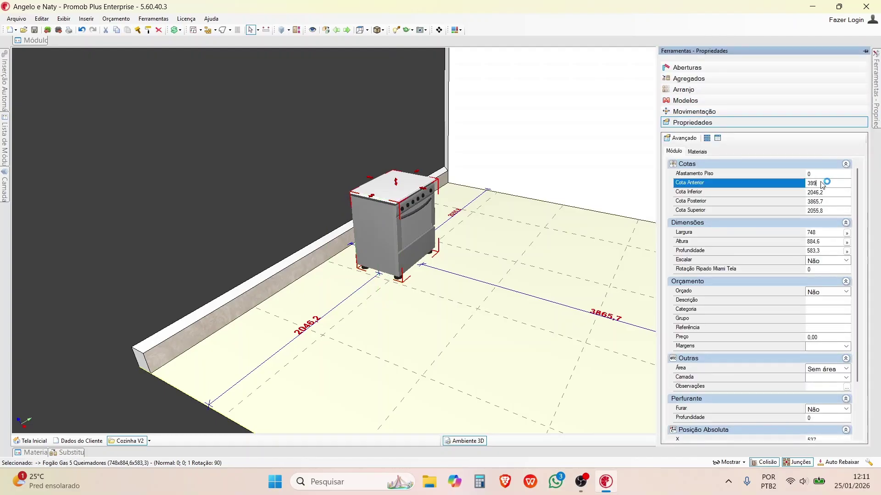
text(99)
key(Return)
- Raise the textured wall, lower it again with Rebaixar, and check whether the nearby modules are hidden
middle_drag(404, 274, 470, 290)
click(469, 291)
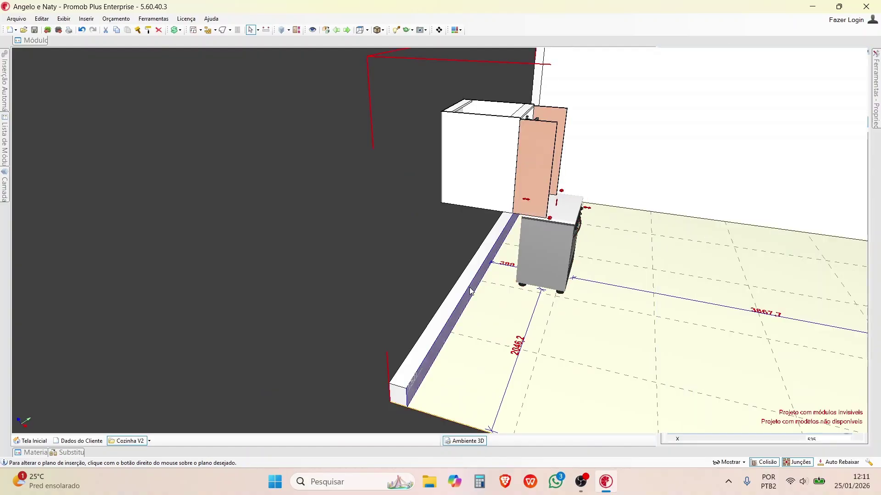
right_click(437, 343)
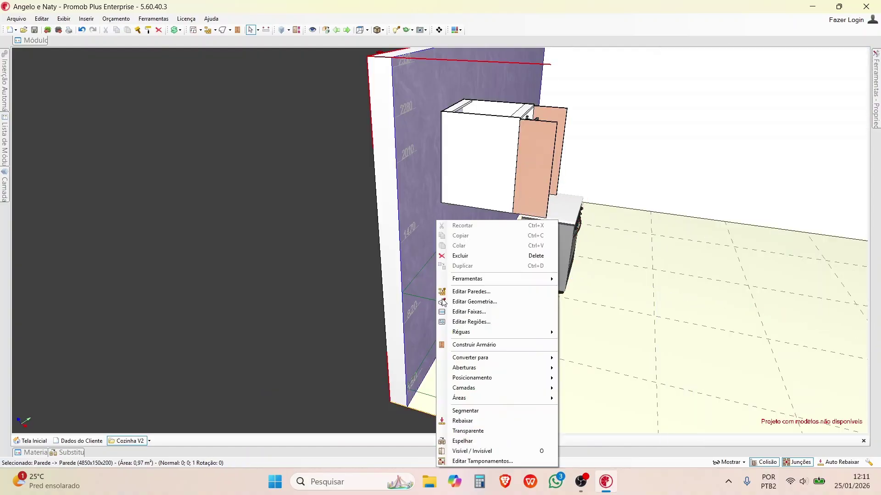
click(460, 421)
middle_drag(544, 257, 338, 275)
scroll(564, 250, up, 2)
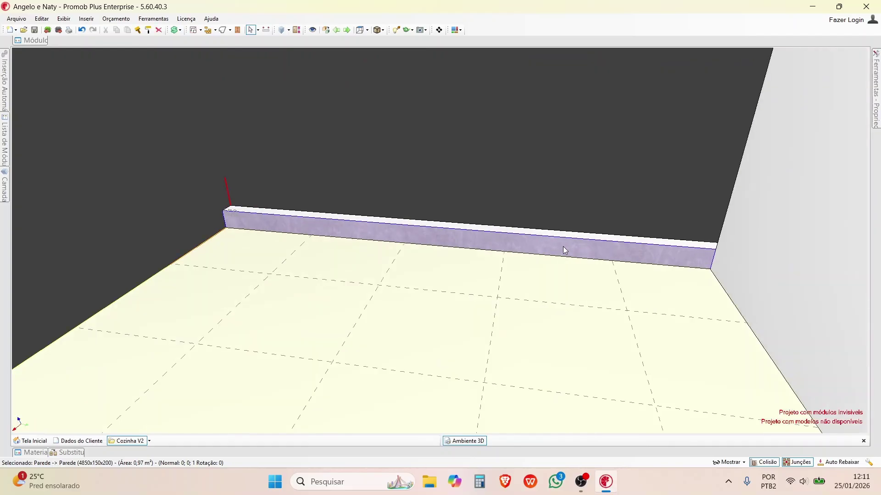
- Check the Parede preference for the distance at which modules are hidden when lowering walls, and discard any changes
click(868, 462)
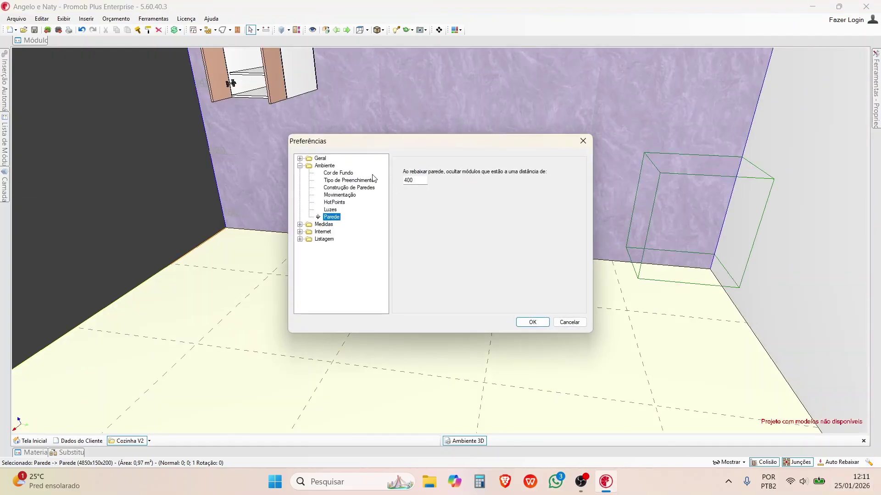
double_click(415, 180)
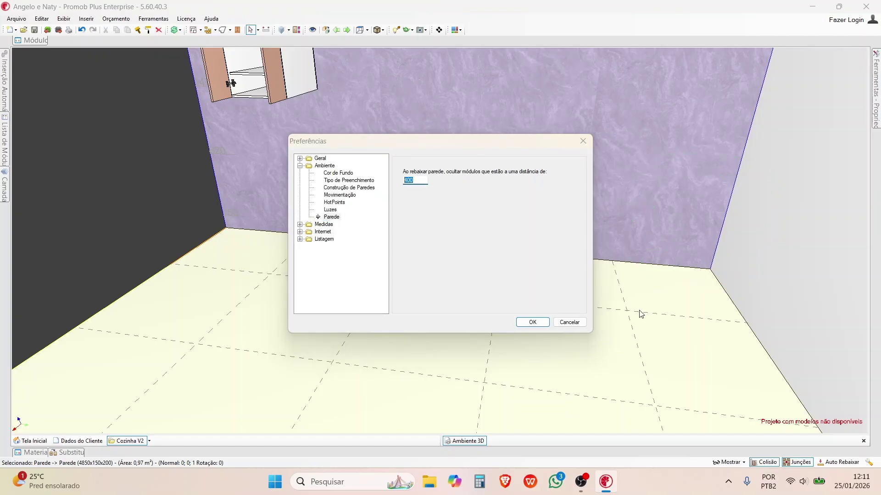
click(569, 323)
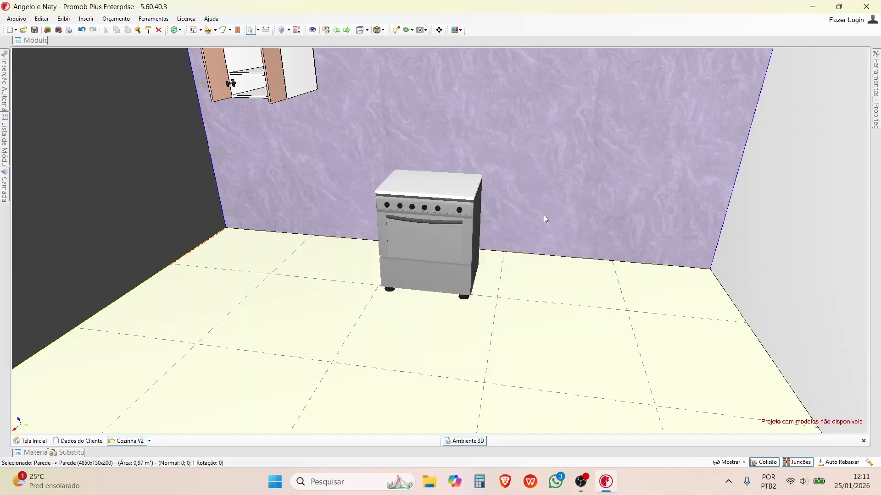
- Lower the textured wall with Rebaixar, inspect the remaining strip in close-up and from the side, and restore its full height
right_click(566, 208)
click(591, 409)
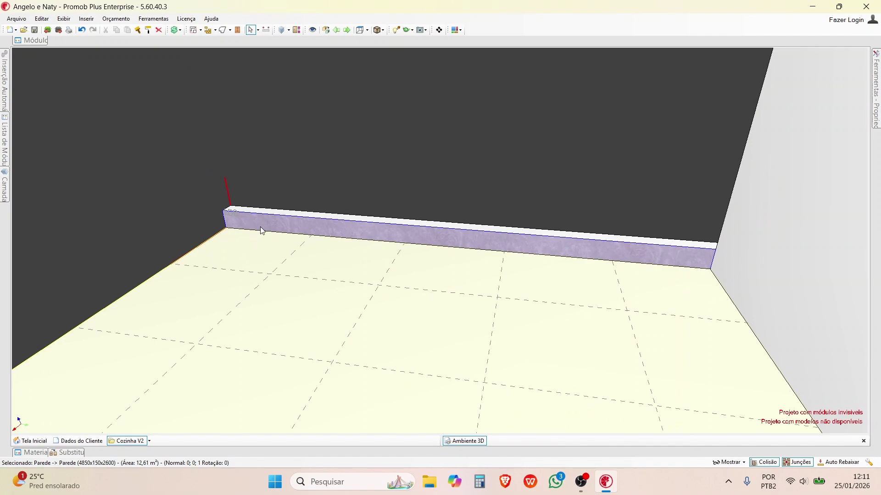
mouse_move(263, 230)
middle_down()
mouse_move(419, 249)
mouse_move(590, 187)
mouse_move(611, 195)
mouse_move(503, 206)
mouse_move(571, 239)
mouse_move(194, 223)
mouse_move(502, 252)
mouse_move(485, 223)
mouse_move(263, 238)
middle_up()
scroll(195, 232, up, 3)
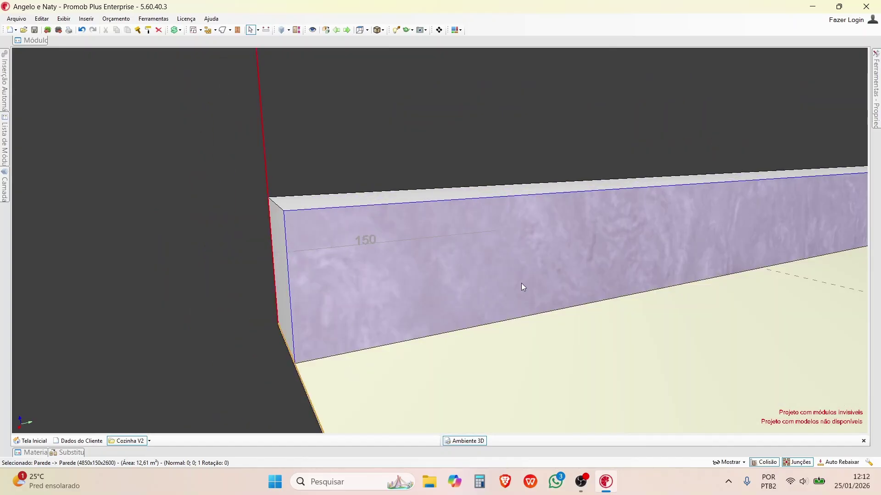
scroll(523, 287, down, 5)
middle_drag(379, 269, 518, 325)
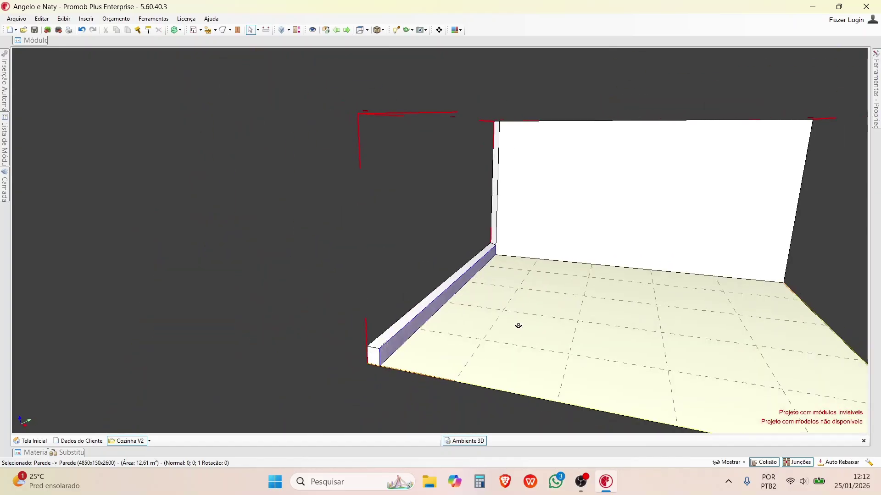
middle_drag(838, 321, 570, 255)
double_click(458, 266)
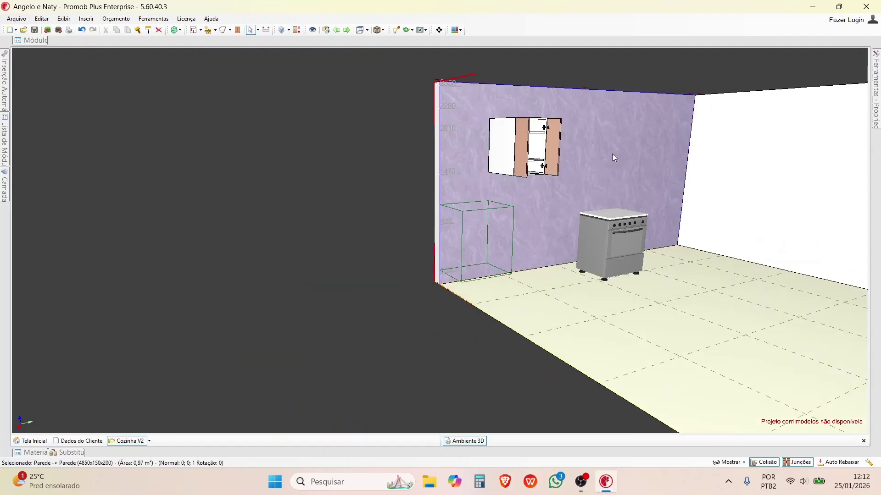
middle_drag(584, 195, 486, 250)
scroll(486, 251, up, 3)
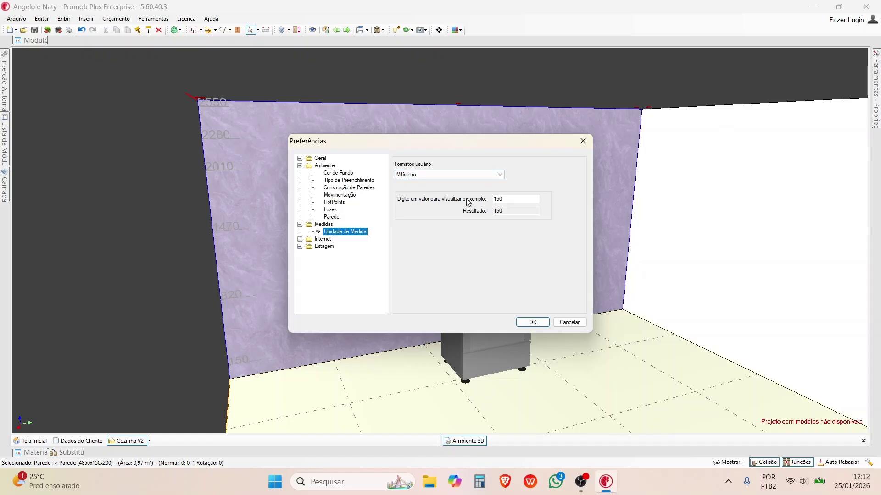
- Examine the Unidade de Medida preferences and list the options of the Internet category
click(530, 199)
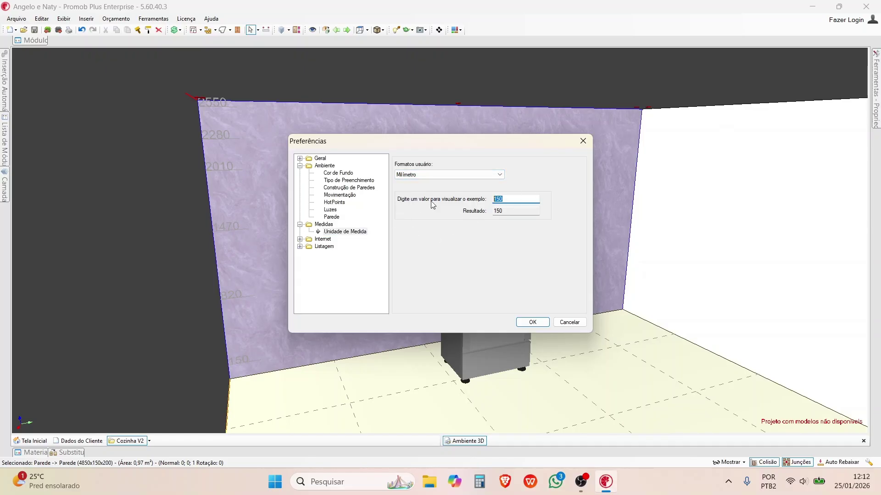
click(298, 241)
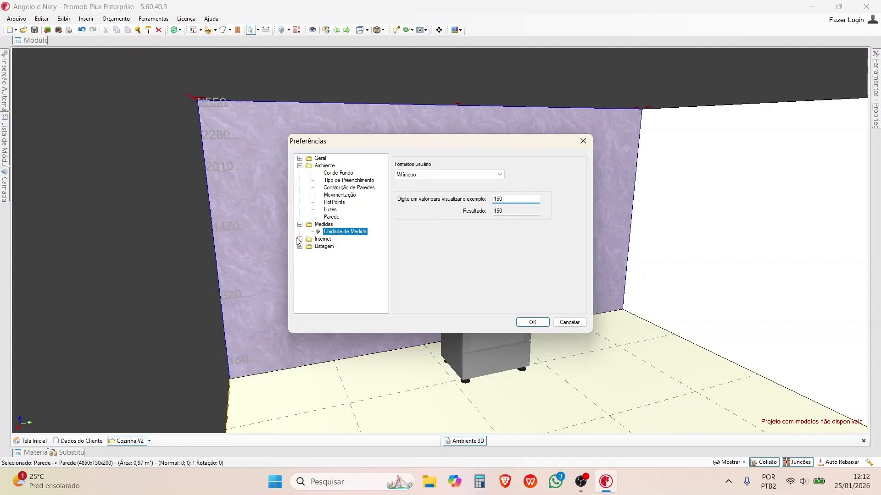
click(300, 240)
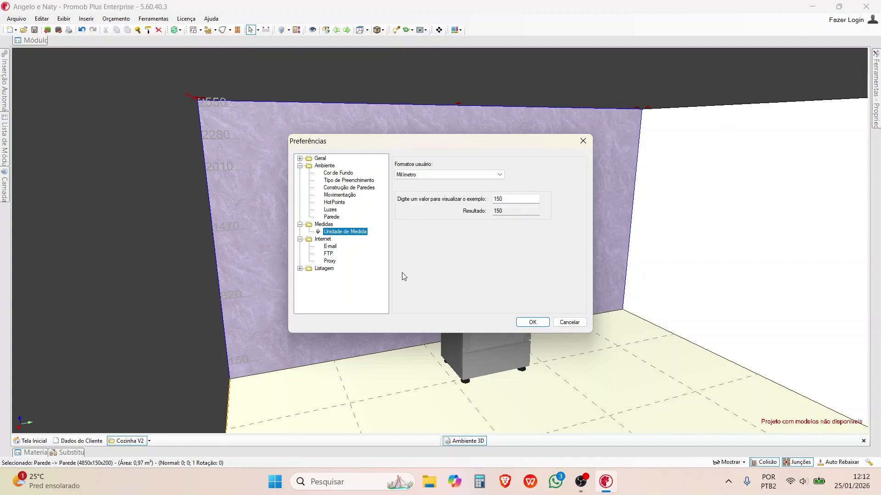
- Enable Usar Logotipo under Listagem with the image "logo 300 x 250", copy it to the local folder, and save the preferences
click(299, 268)
click(332, 276)
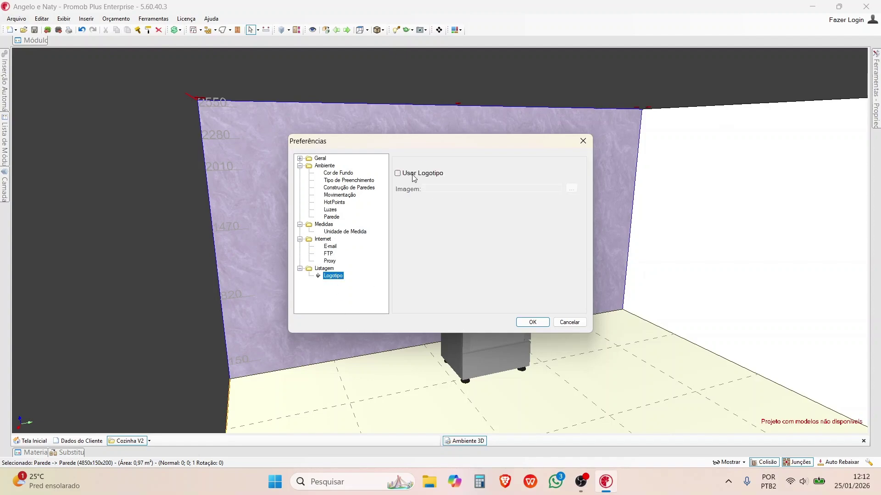
click(398, 174)
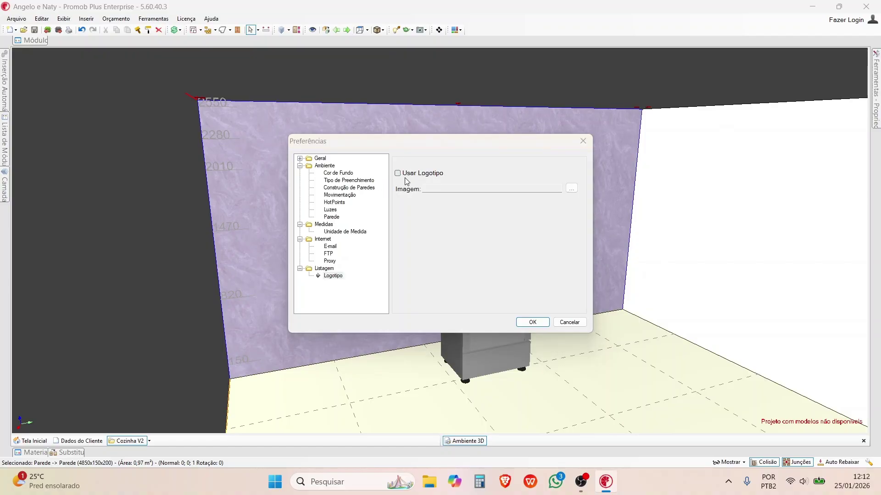
click(397, 174)
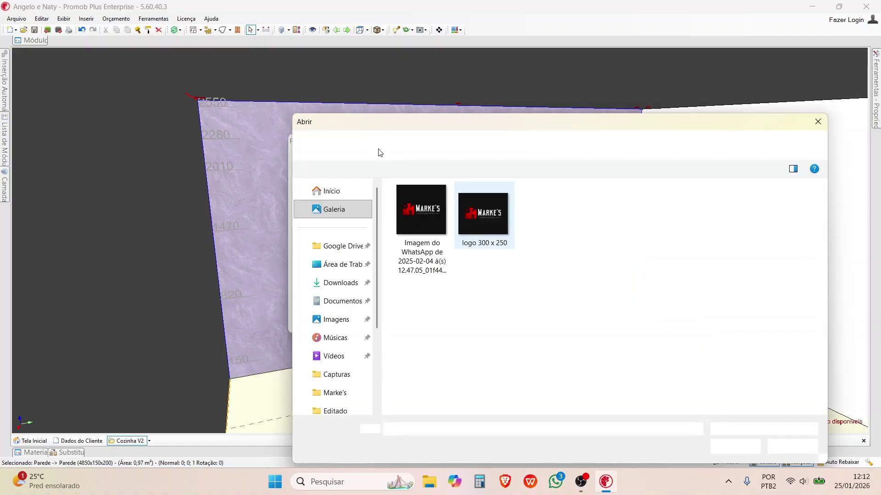
click(464, 219)
click(735, 446)
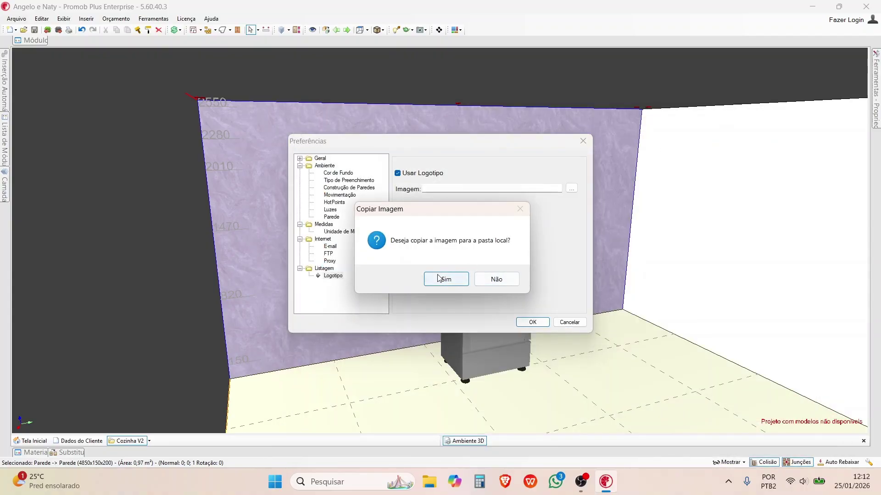
click(440, 278)
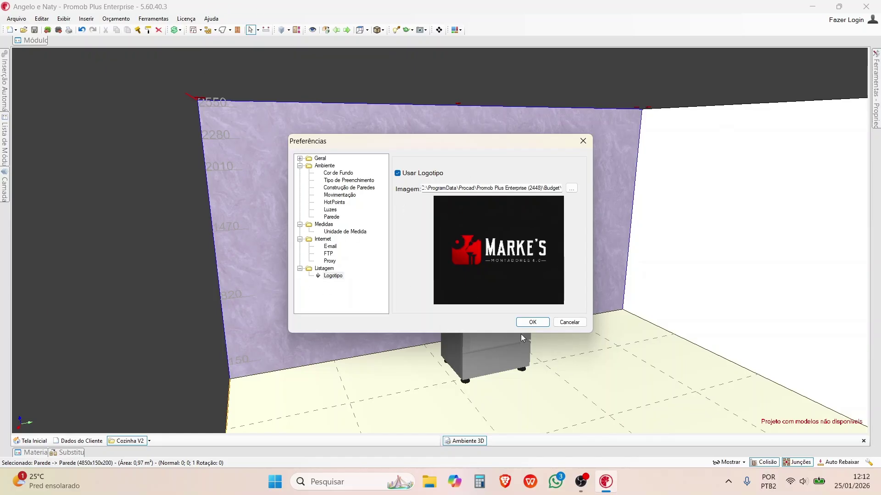
click(527, 322)
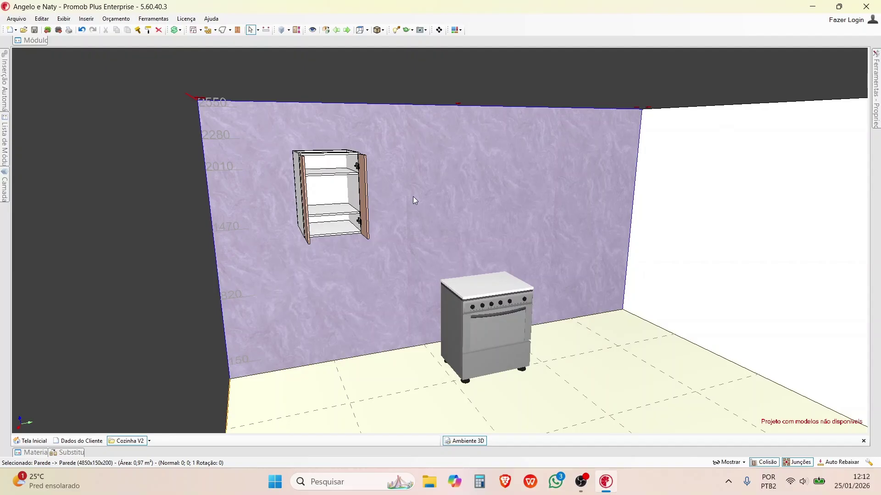
- View the whole kitchen from a raised angle and switch to OBS
scroll(414, 200, down, 4)
middle_drag(461, 210, 388, 275)
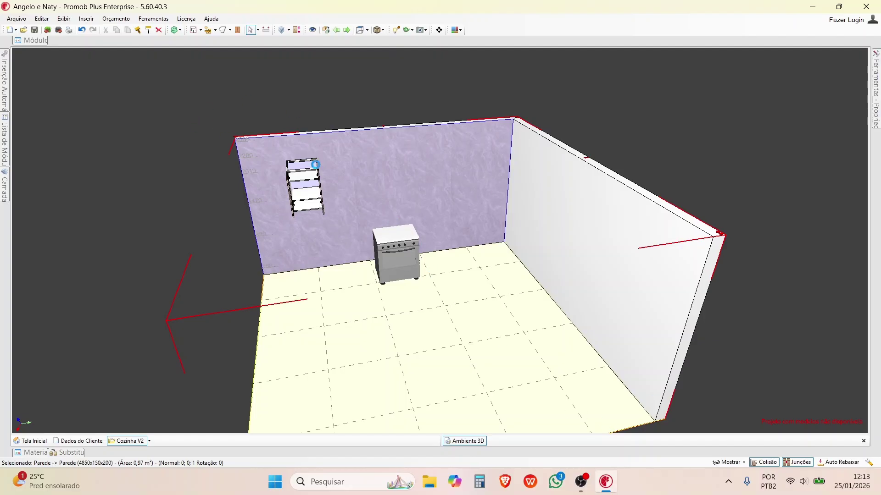
click(581, 482)
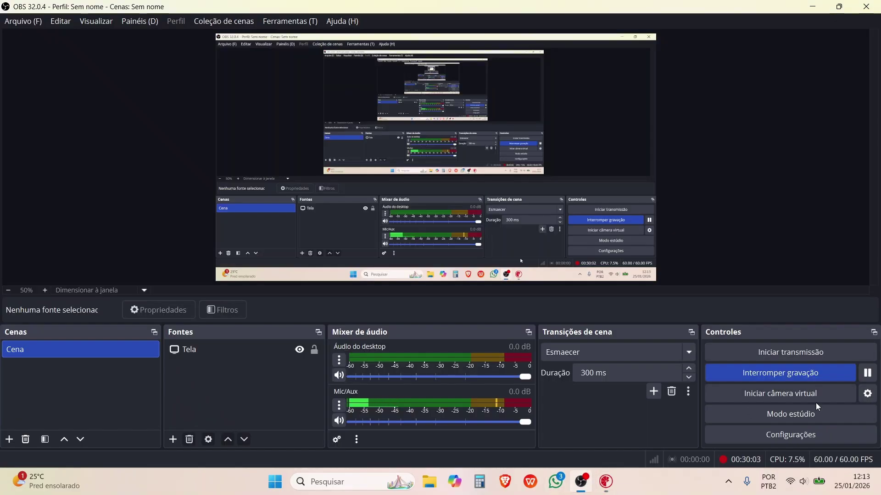